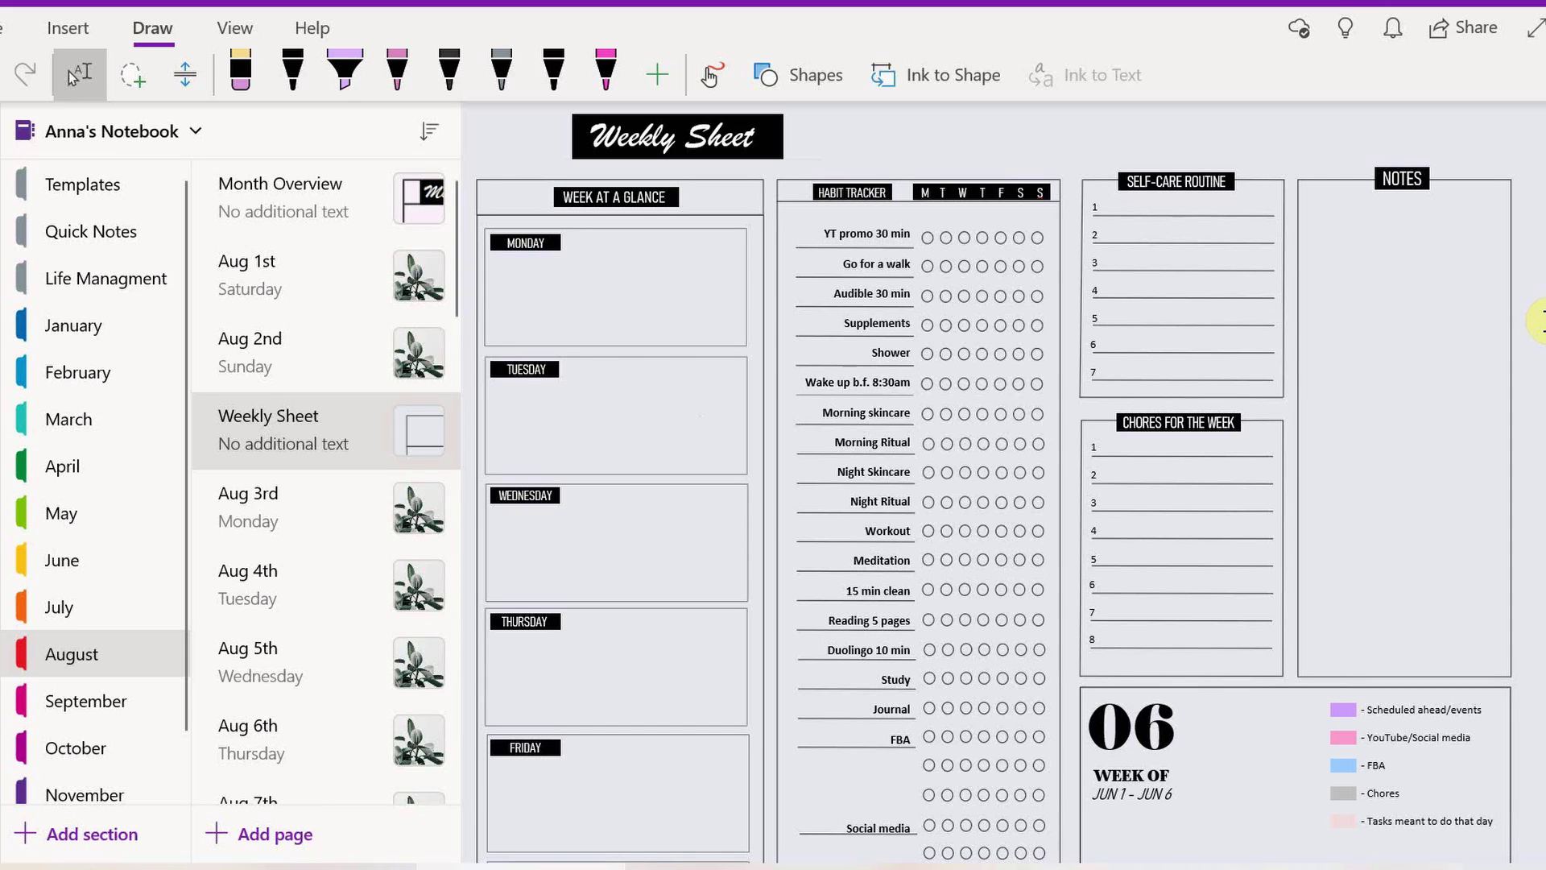
# - Look over the August Weekly Sheet, from its daily boxes and habit tracker down to the Goals for the Week box
pyautogui.scroll(-1, 1157, 725)
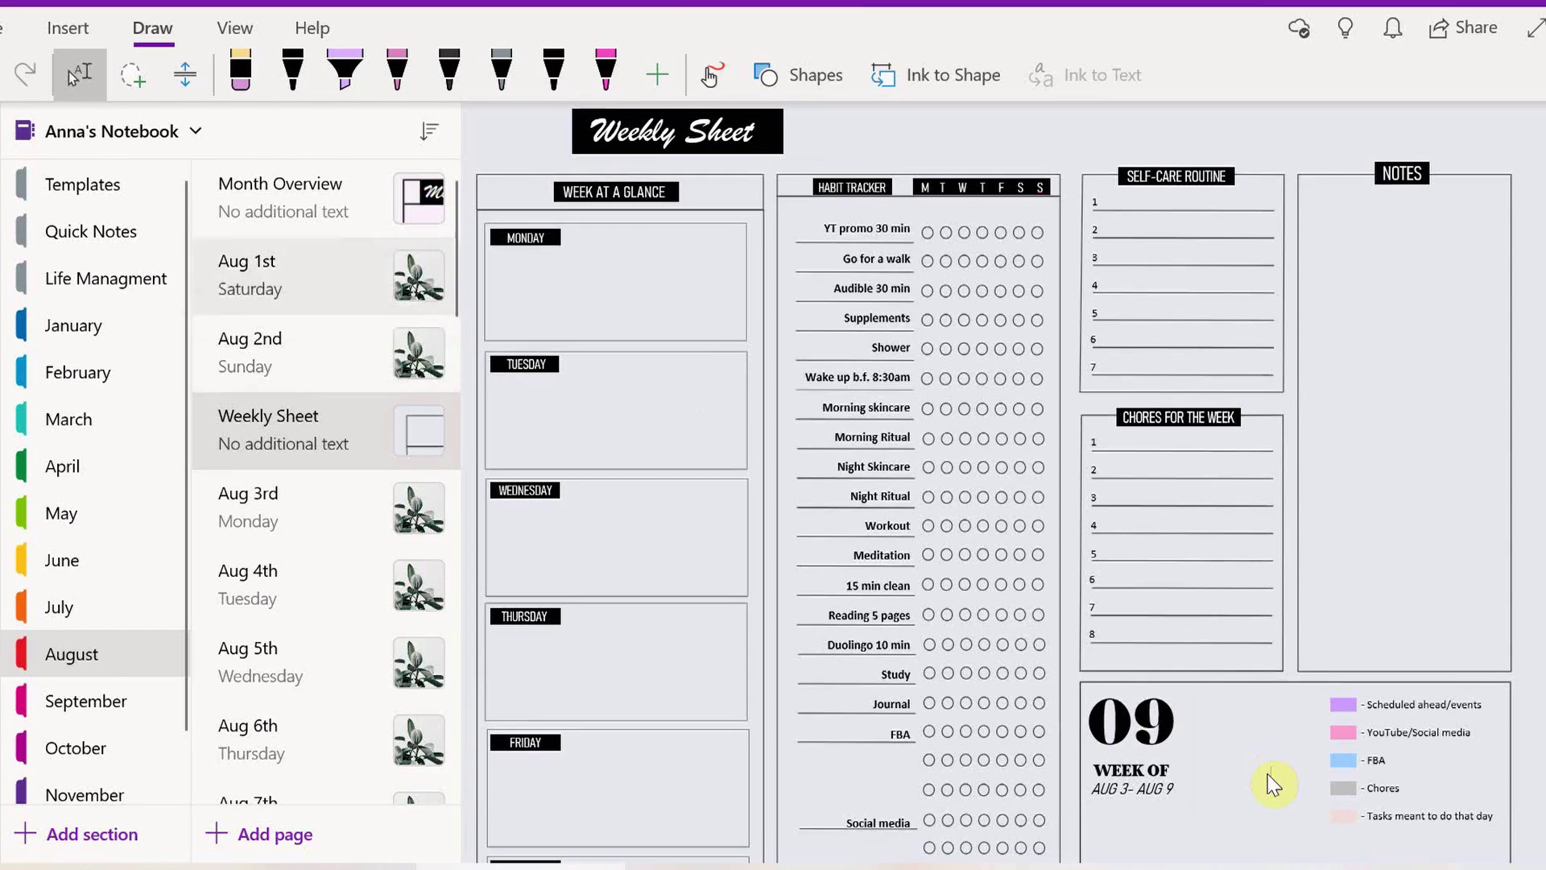
pyautogui.hotkey('alt', 'd')
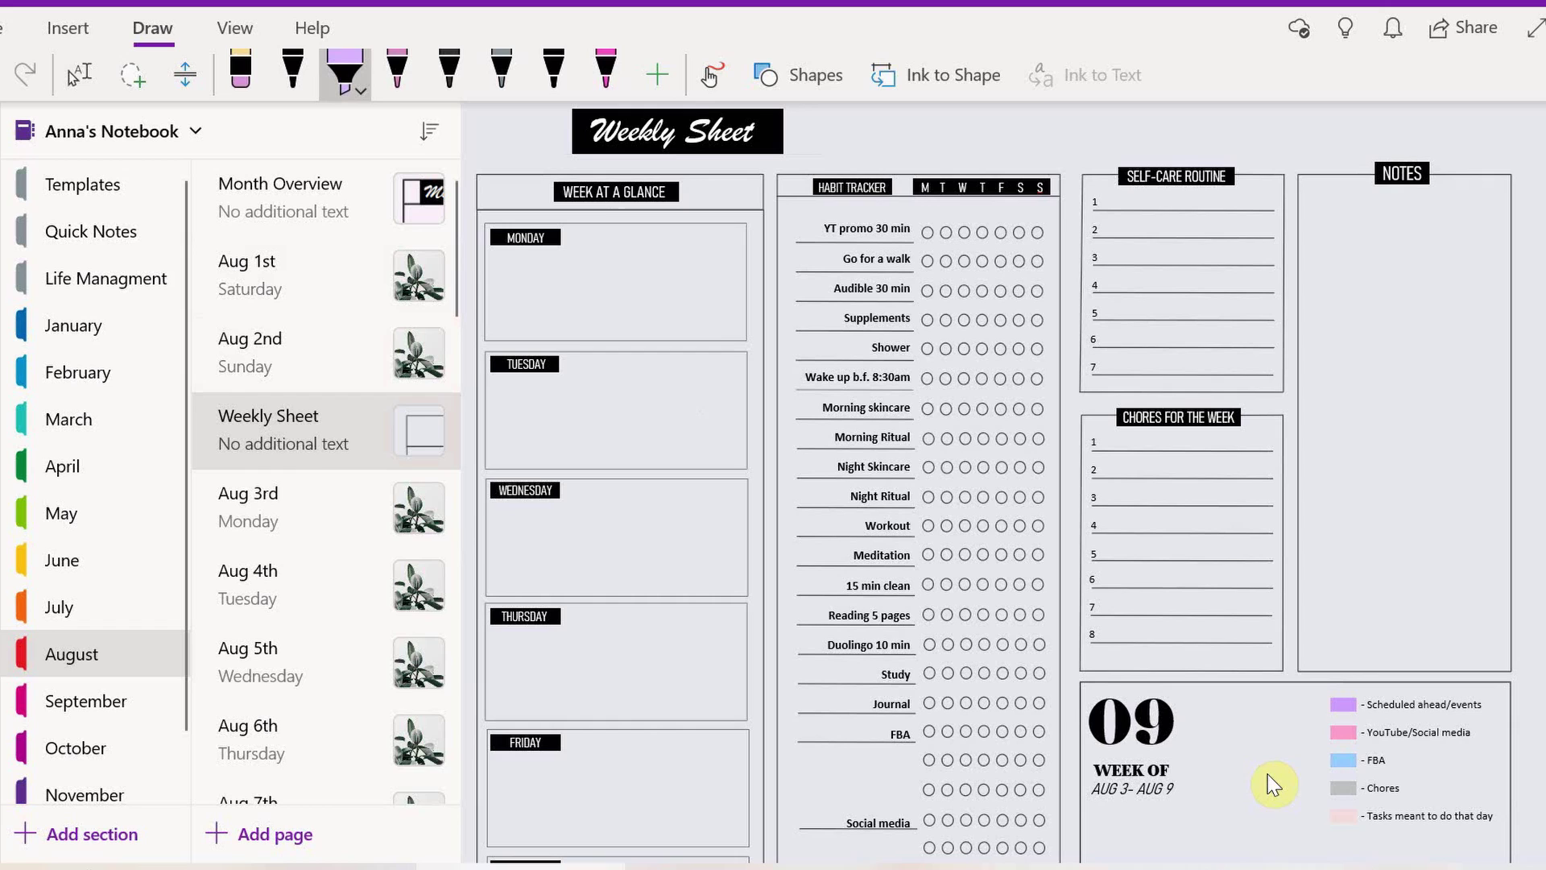
pyautogui.press('Up')
pyautogui.press('Up')
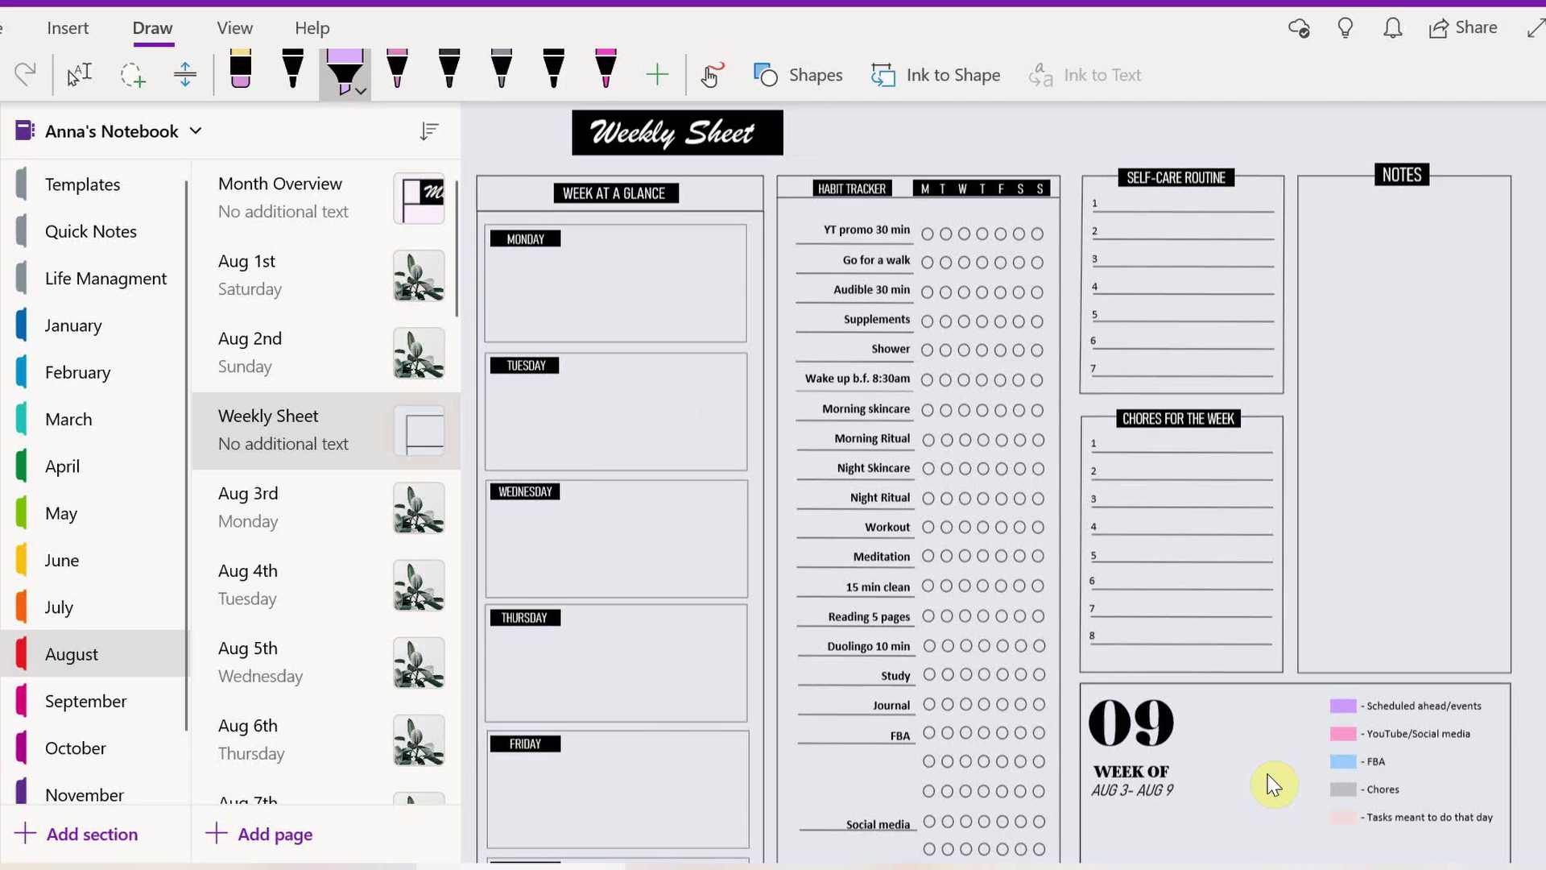
pyautogui.press('Escape')
pyautogui.scroll(-5, 1273, 785)
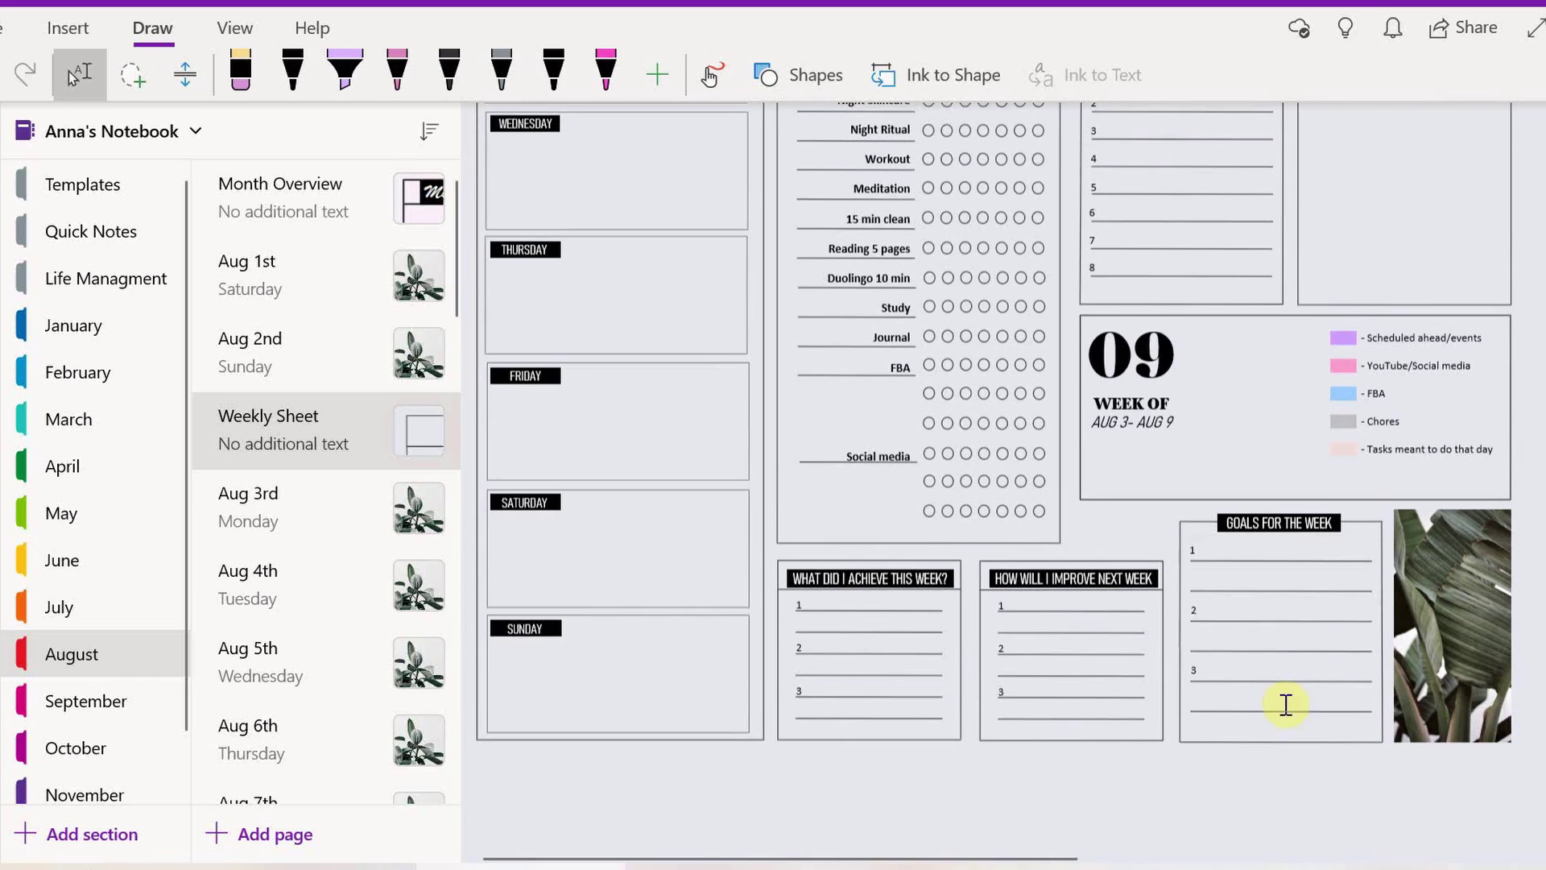
pyautogui.scroll(3, 1270, 636)
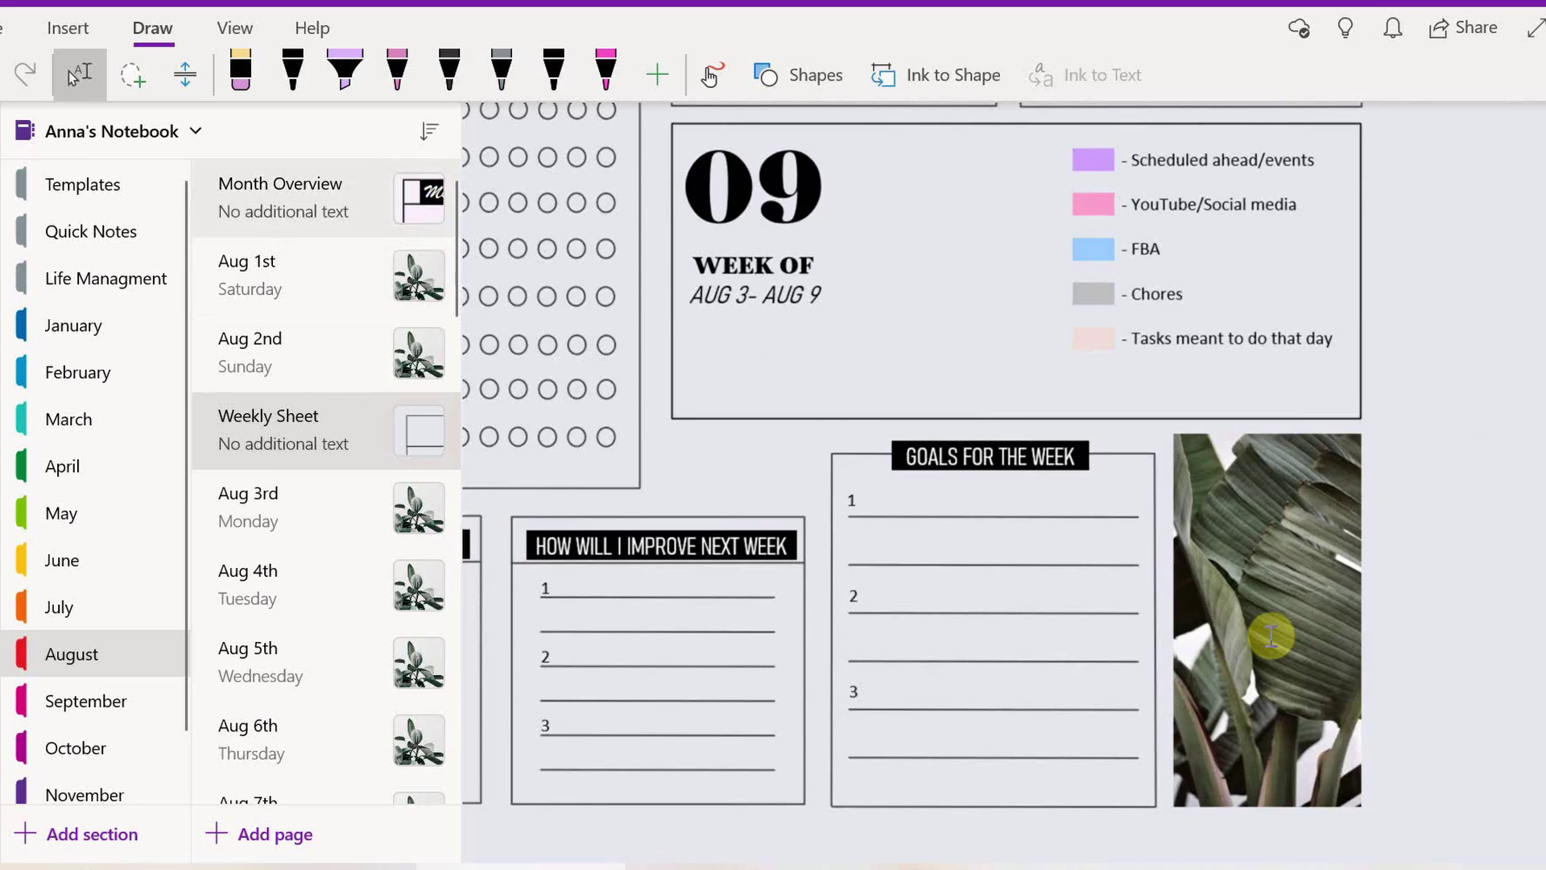
# - Review the Goals for the Month box on the August Month Overview page
pyautogui.click(324, 197)
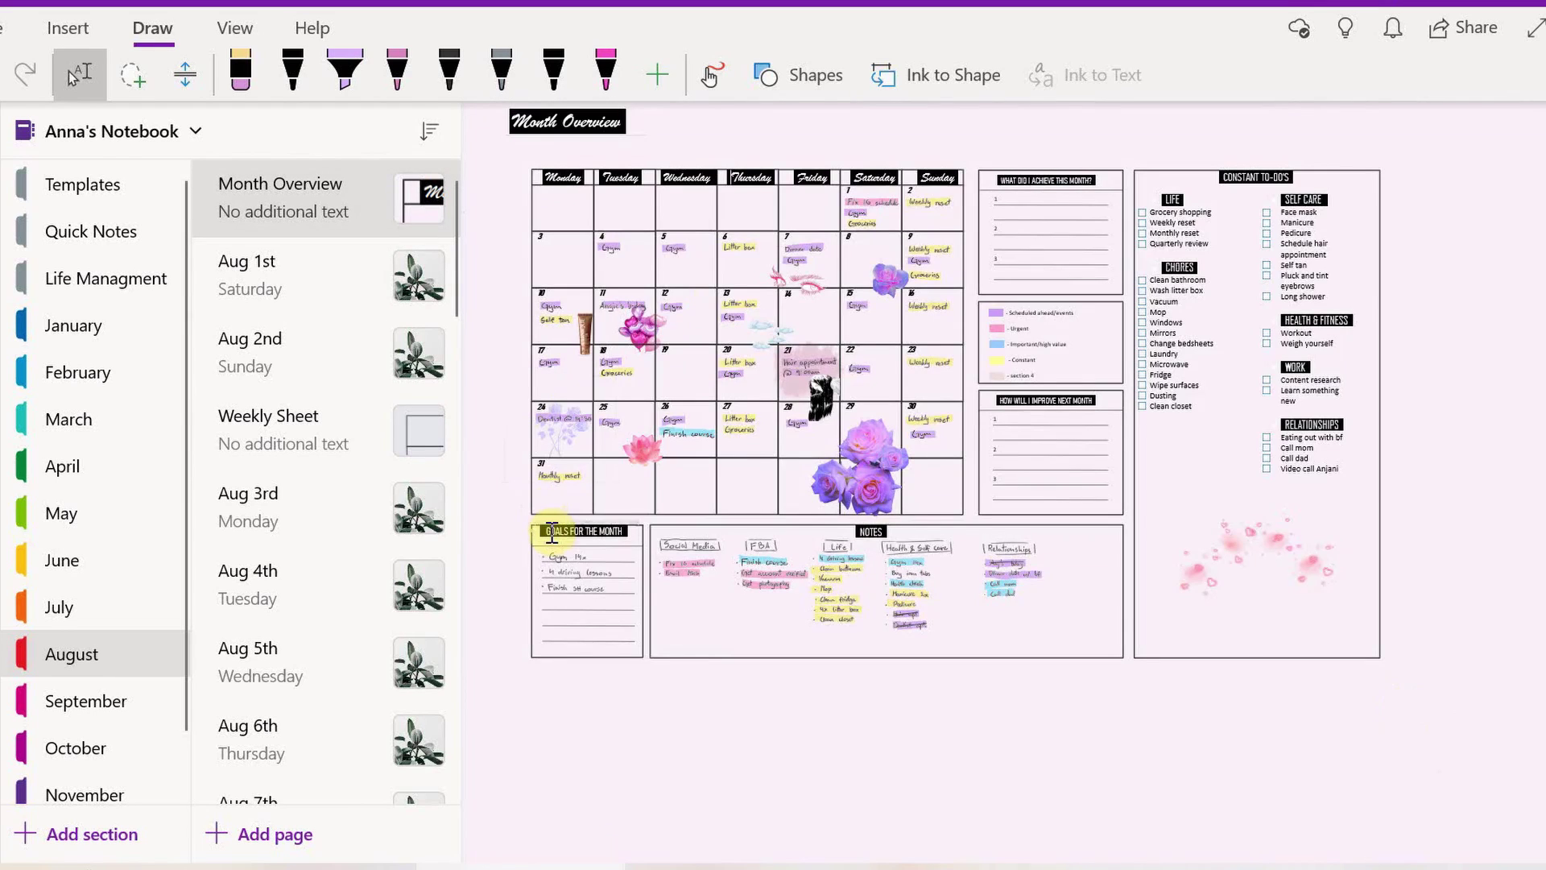
pyautogui.scroll(5, 552, 534)
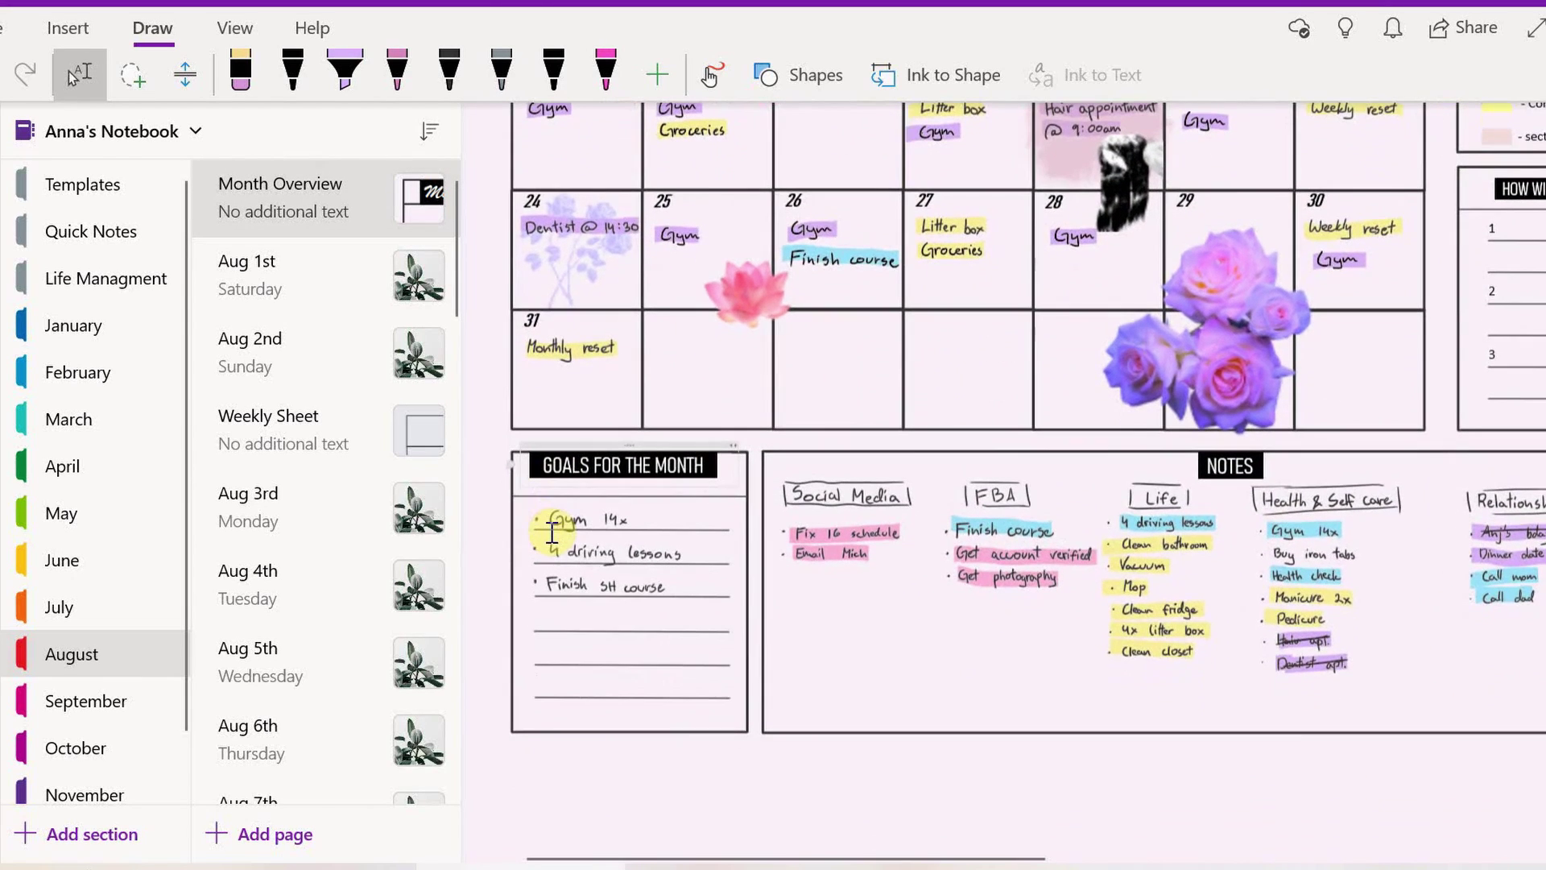
pyautogui.click(292, 74)
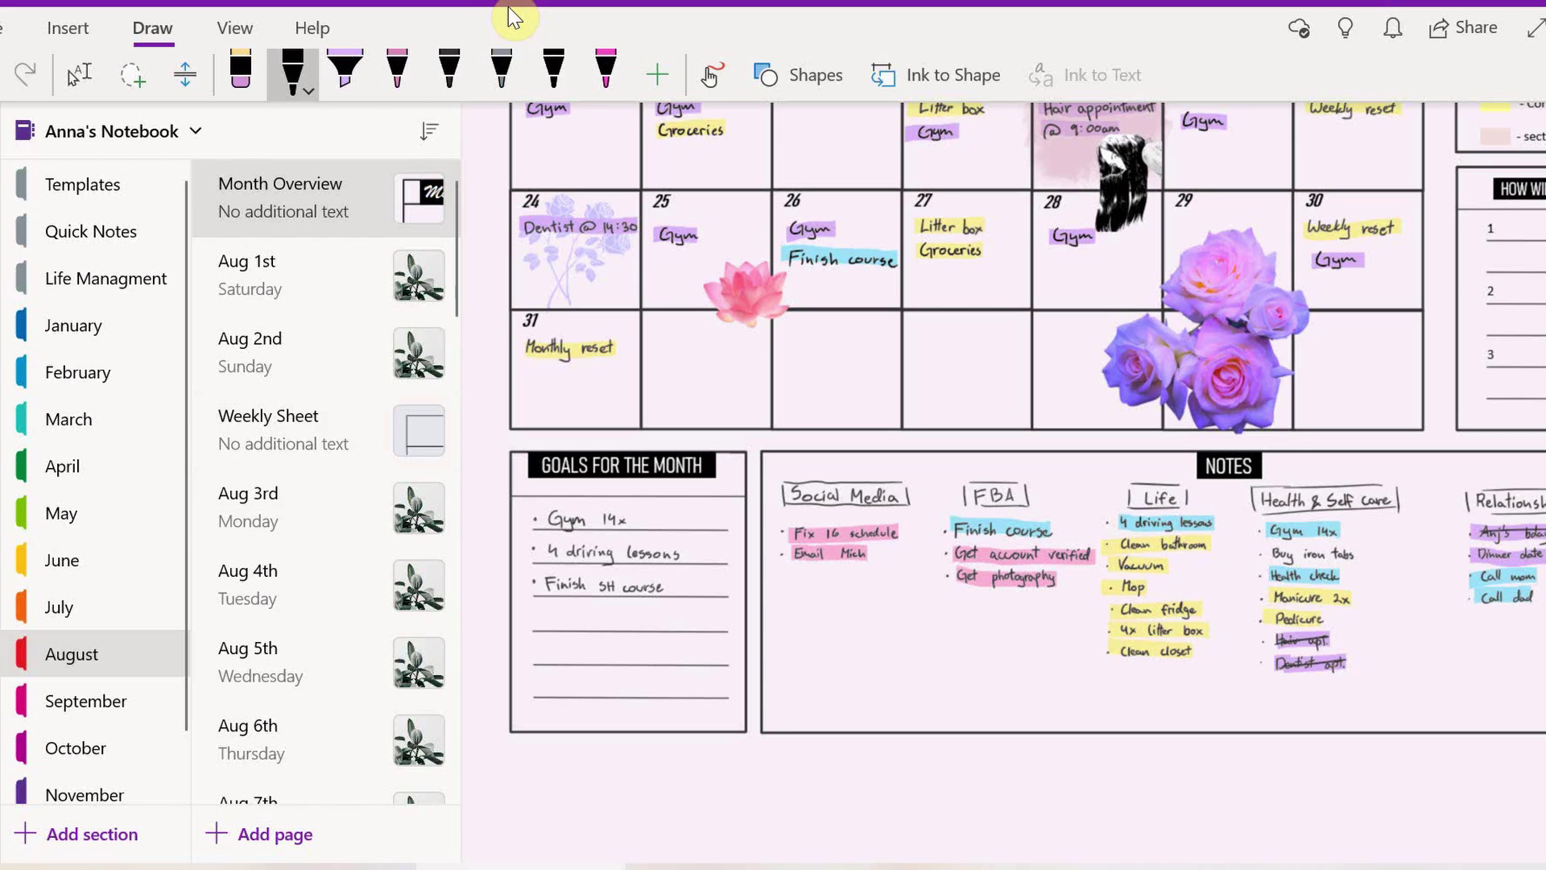
# - Handwrite "Finish 2 modules in SH course" as goal 1 in the Weekly Sheet's Goals for the Week box
pyautogui.click(325, 430)
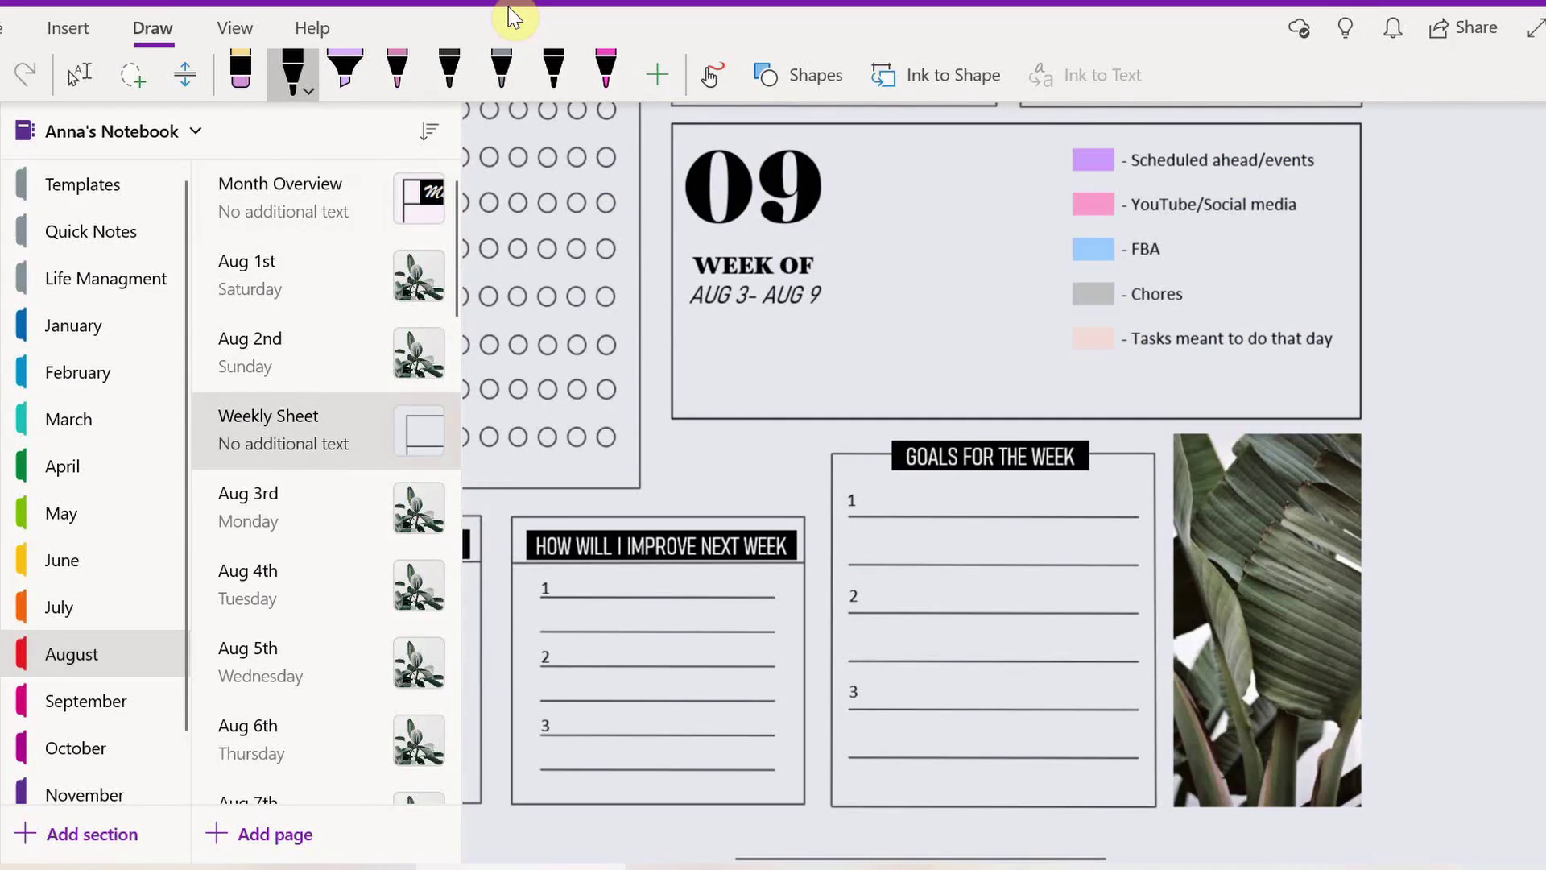
pyautogui.scroll(-2, 1132, 379)
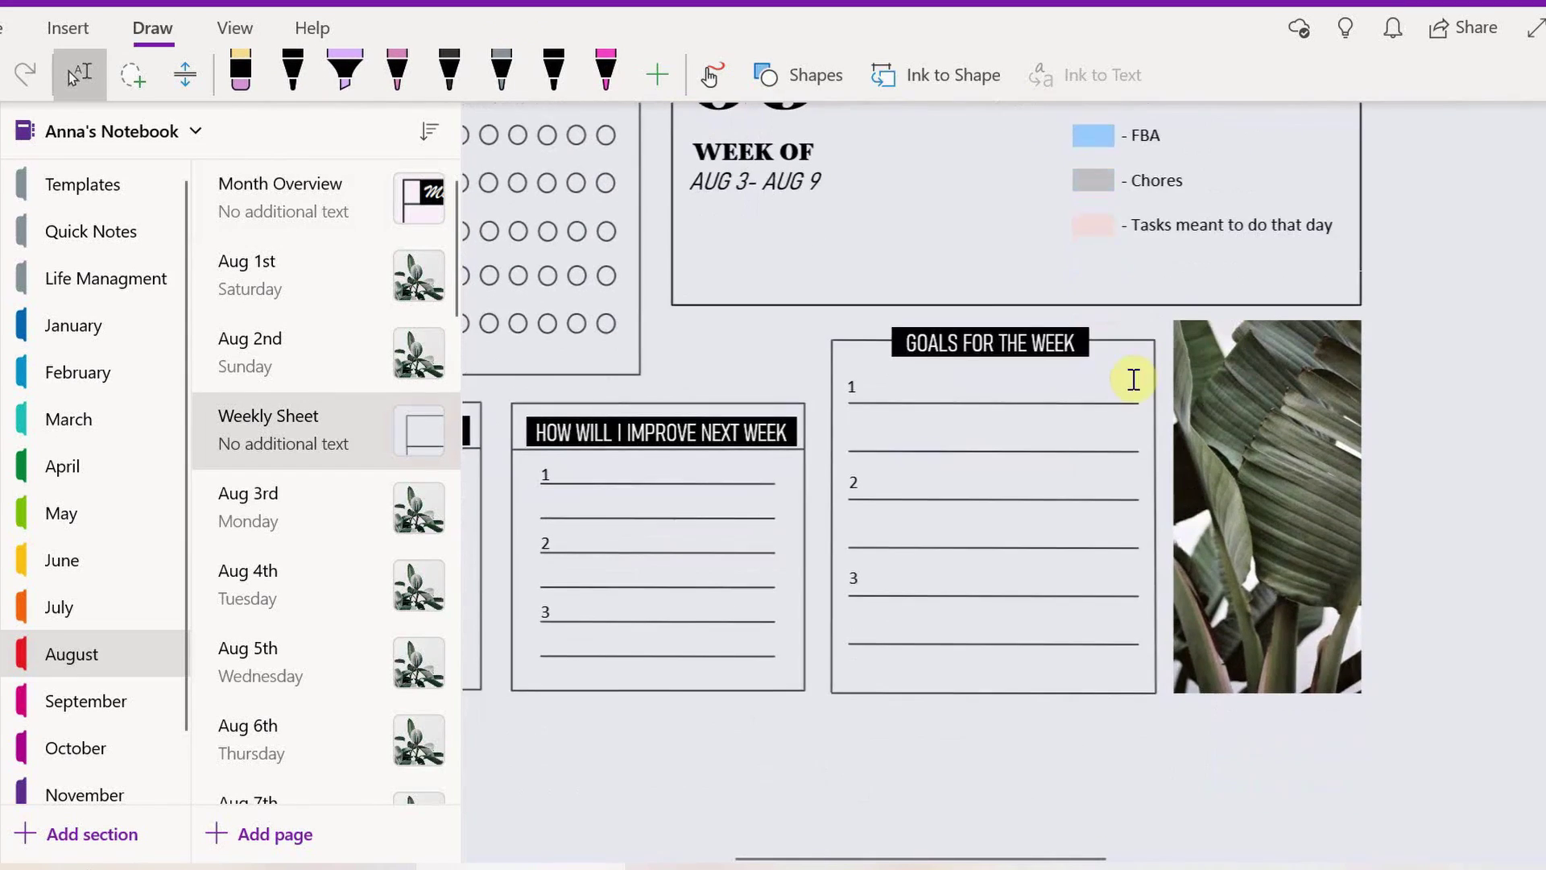
pyautogui.scroll(3, 1132, 380)
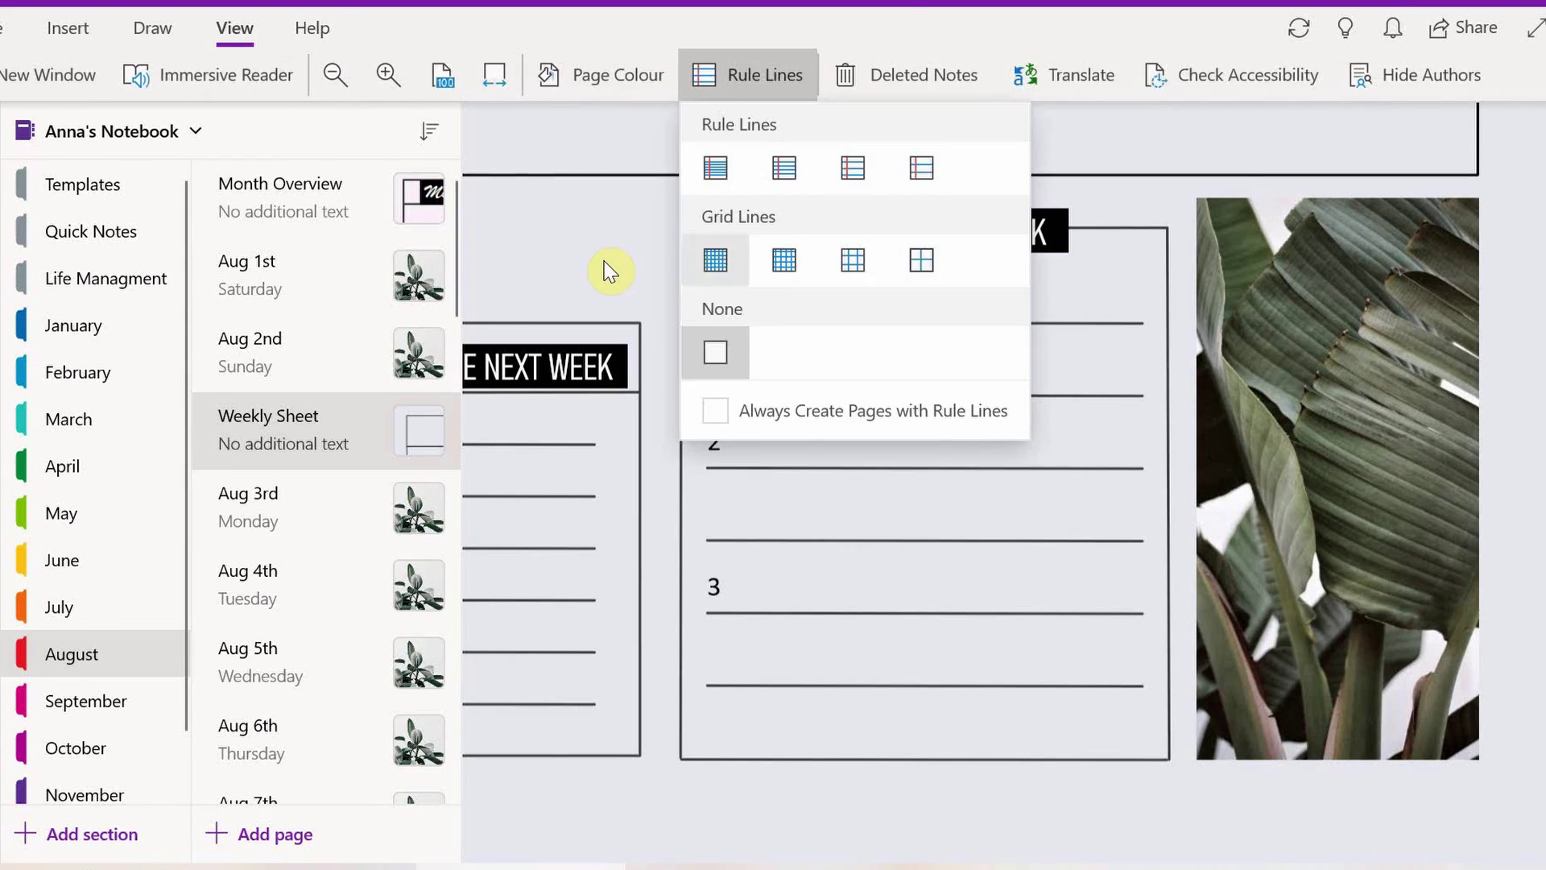
pyautogui.click(715, 260)
pyautogui.moveTo(758, 277); pyautogui.dragTo(758, 303)
pyautogui.moveTo(758, 277); pyautogui.dragTo(809, 301)
pyautogui.moveTo(830, 284); pyautogui.dragTo(817, 301)
pyautogui.moveTo(839, 273)
pyautogui.mouseDown()
pyautogui.moveTo(852, 302)
pyautogui.moveTo(894, 302)
pyautogui.mouseUp()
pyautogui.moveTo(915, 292); pyautogui.dragTo(1020, 299)
pyautogui.moveTo(757, 363); pyautogui.dragTo(996, 366)
# - Handwrite the second weekly goal, beginning "6 days of healthy", and fill in the third goal
pyautogui.moveTo(763, 423)
pyautogui.mouseDown()
pyautogui.moveTo(754, 451)
pyautogui.moveTo(1060, 443)
pyautogui.mouseUp()
pyautogui.moveTo(765, 515); pyautogui.dragTo(865, 524)
pyautogui.moveTo(761, 568); pyautogui.dragTo(785, 596)
pyautogui.moveTo(798, 576)
pyautogui.mouseDown()
pyautogui.moveTo(836, 608)
pyautogui.moveTo(903, 592)
pyautogui.mouseUp()
pyautogui.moveTo(926, 568)
pyautogui.mouseDown()
pyautogui.moveTo(998, 602)
pyautogui.moveTo(1034, 588)
pyautogui.mouseUp()
# - Look over the Weekly Sheet's week label, colour key, chores, self-care and Notes boxes
pyautogui.scroll(5, 823, 642)
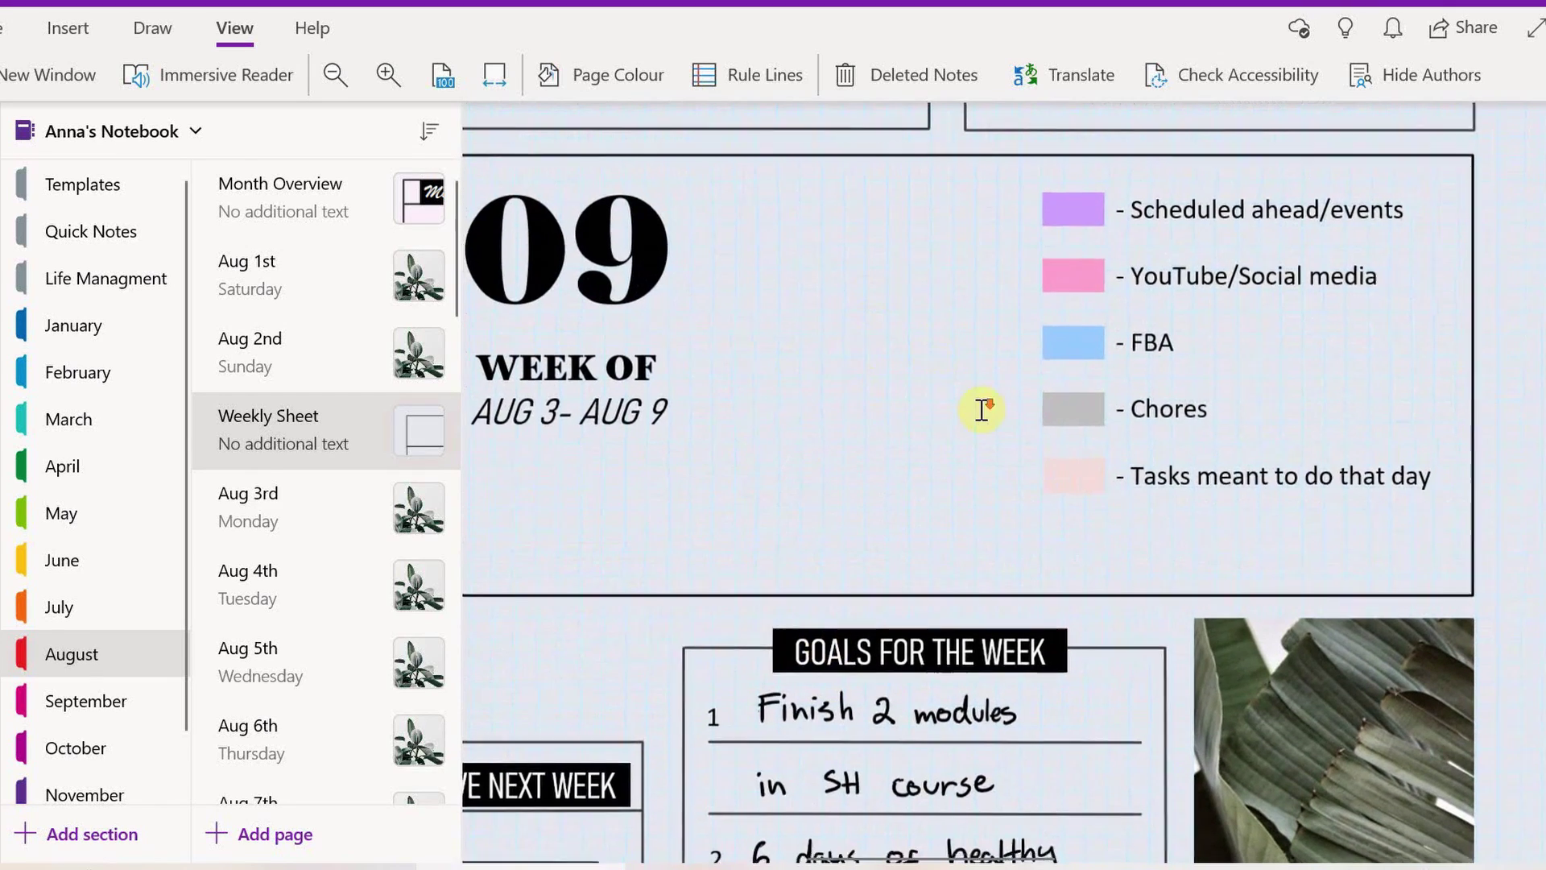
pyautogui.scroll(-3, 1039, 370)
pyautogui.scroll(2, 1055, 366)
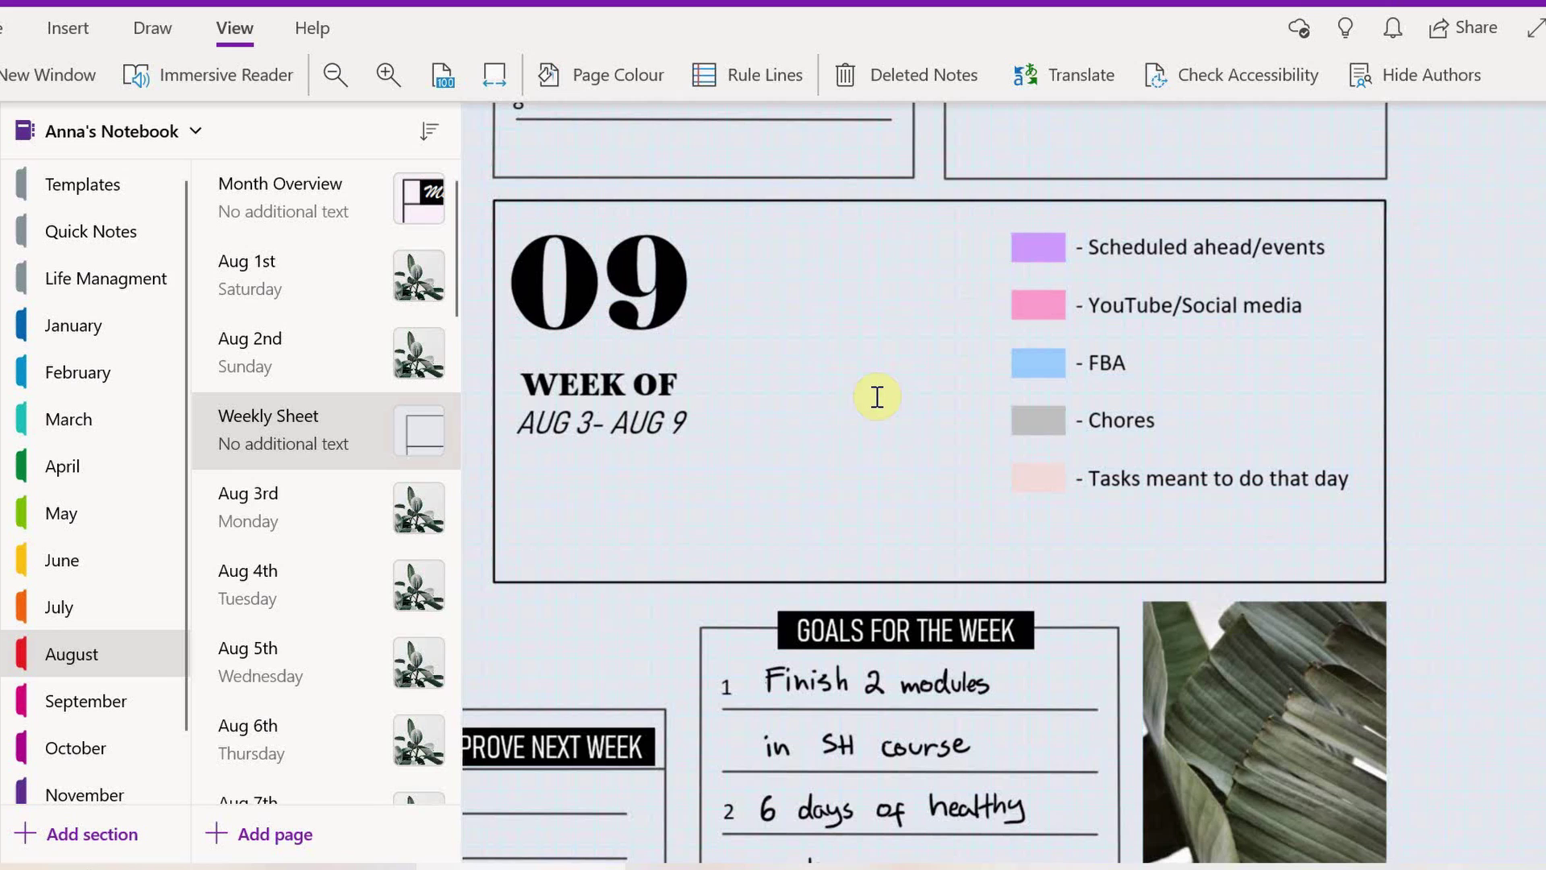
pyautogui.scroll(-3, 877, 396)
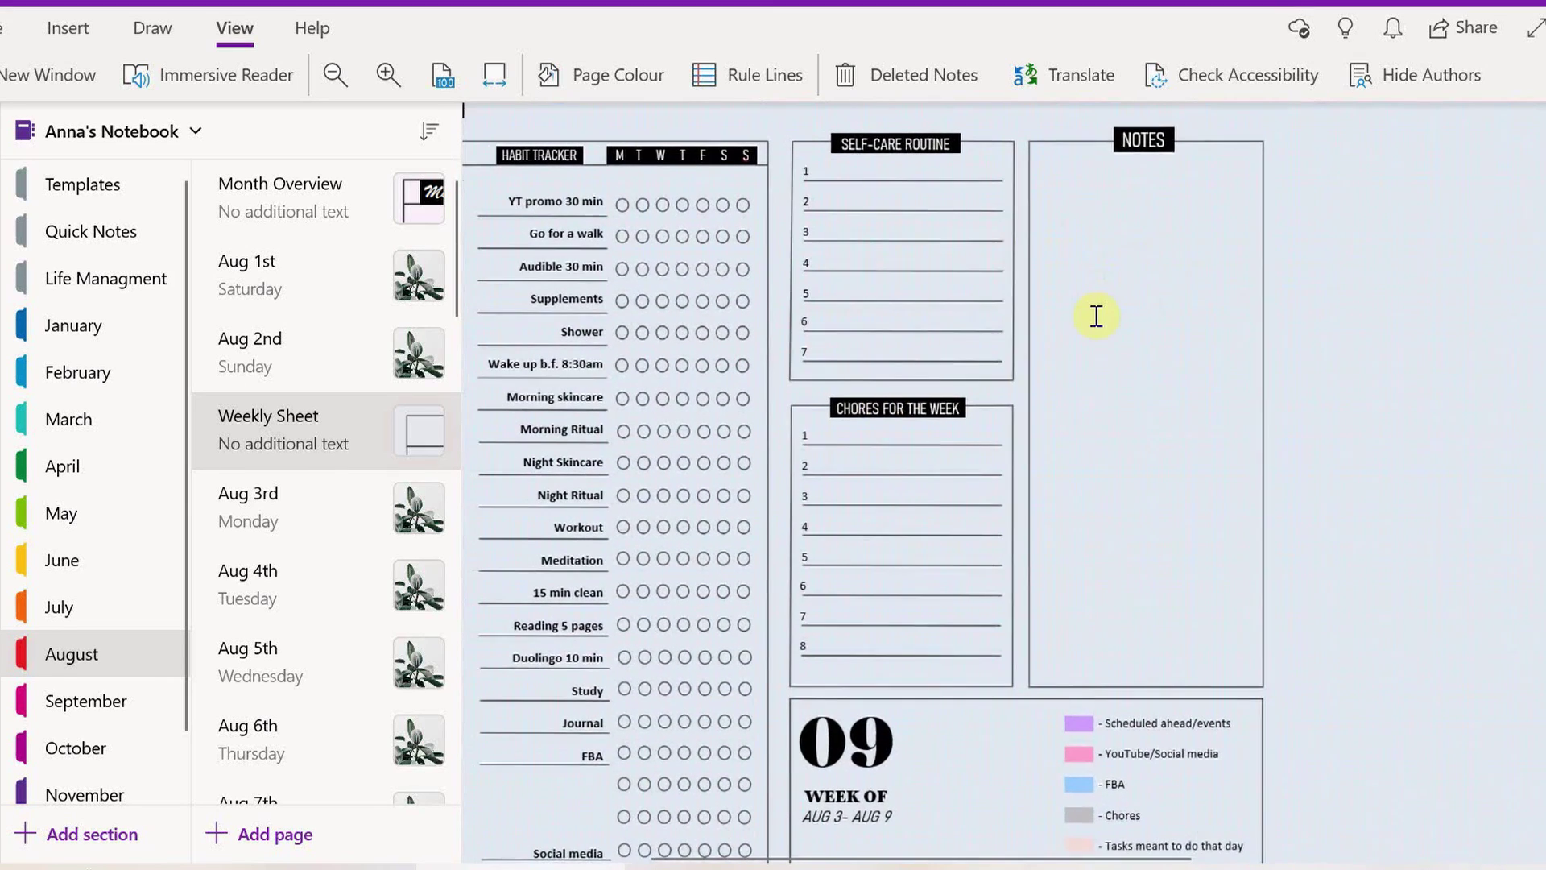
pyautogui.hscroll(-2, 1096, 316)
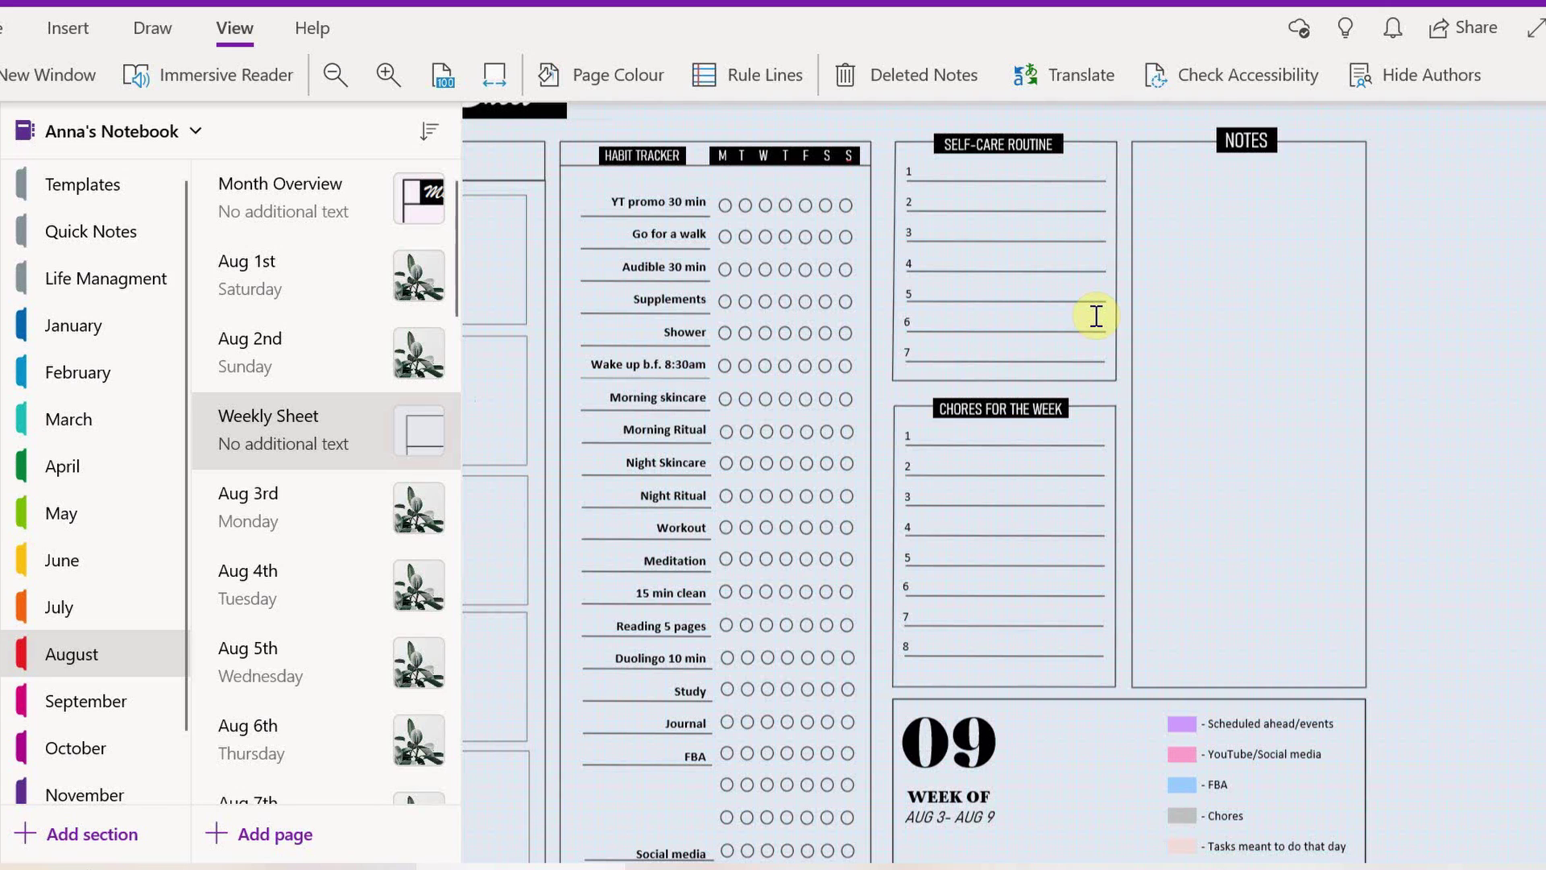
# - Examine the Month Overview page's categorised notes, calendar entries and Constant To-Do's list for tasks to schedule this week
pyautogui.click(355, 206)
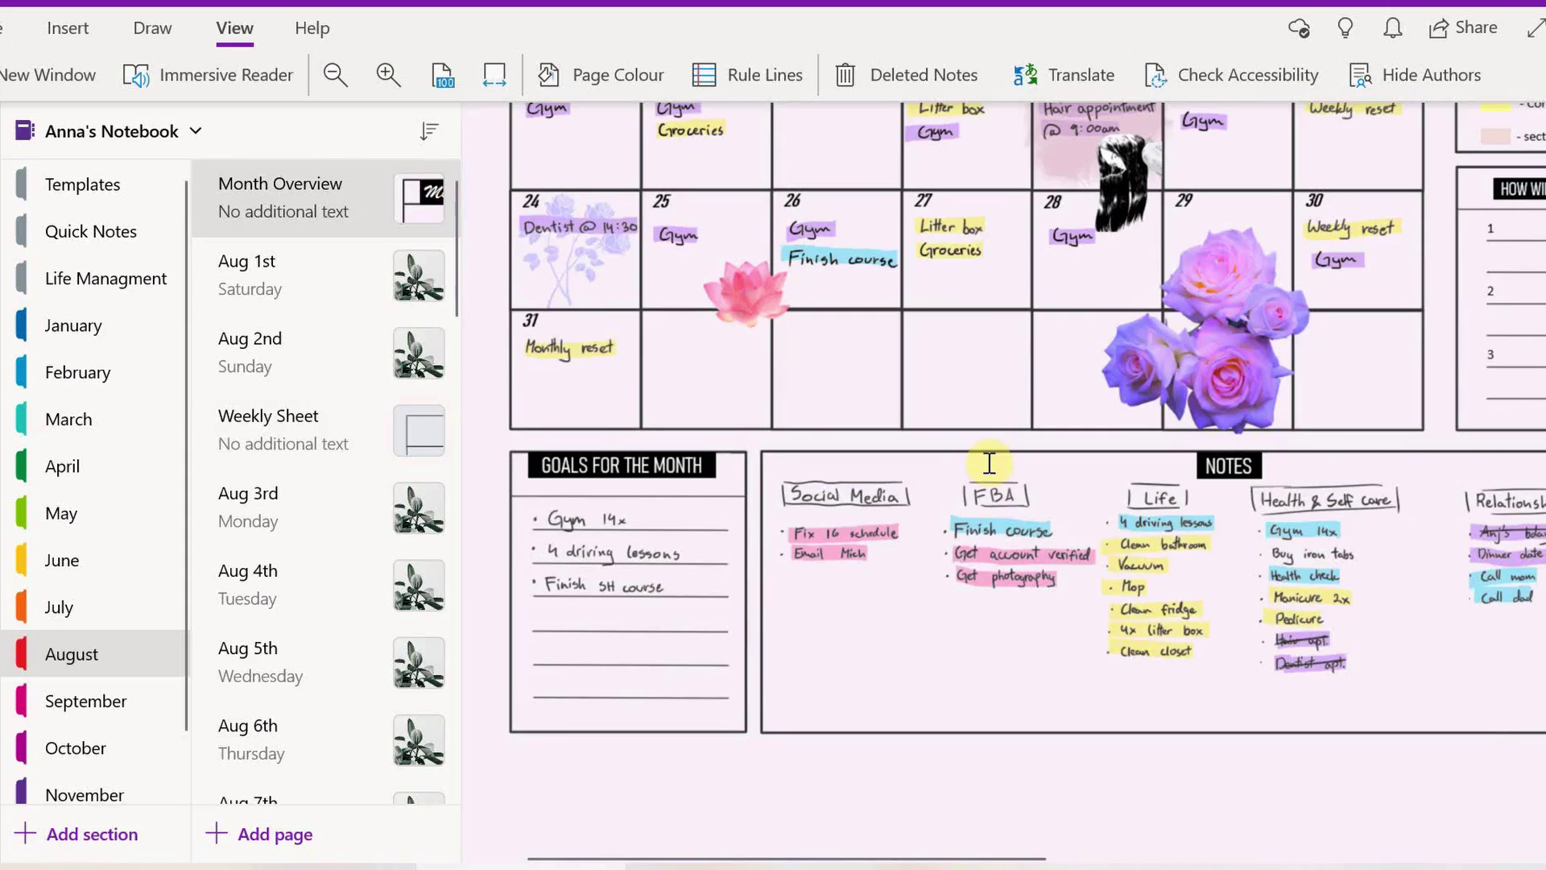
pyautogui.hscroll(5, 991, 475)
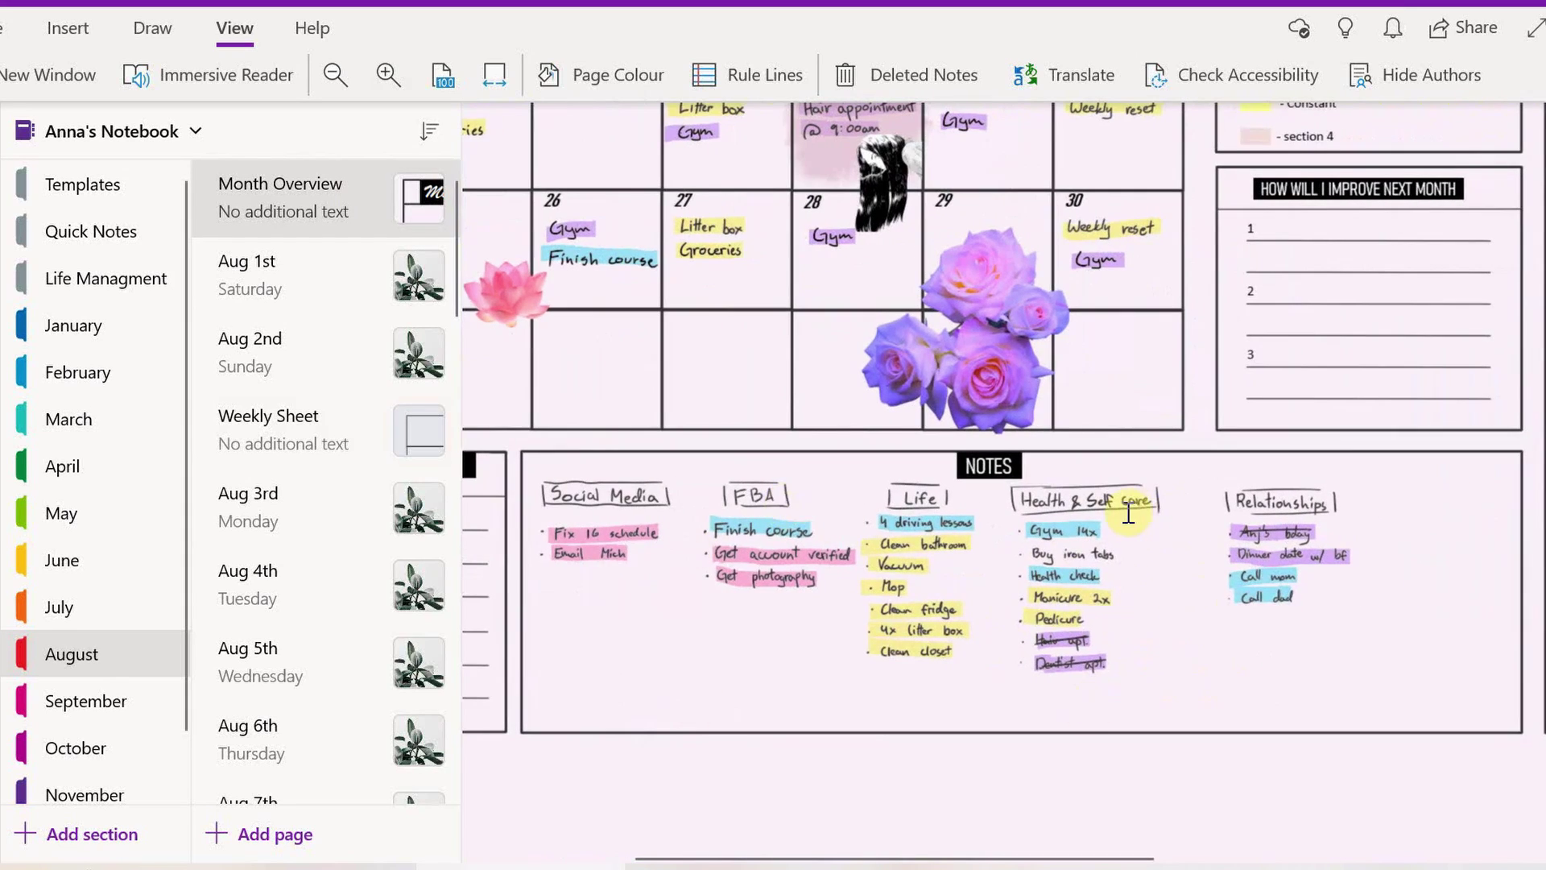
pyautogui.scroll(6, 1128, 513)
pyautogui.hscroll(6, 1129, 511)
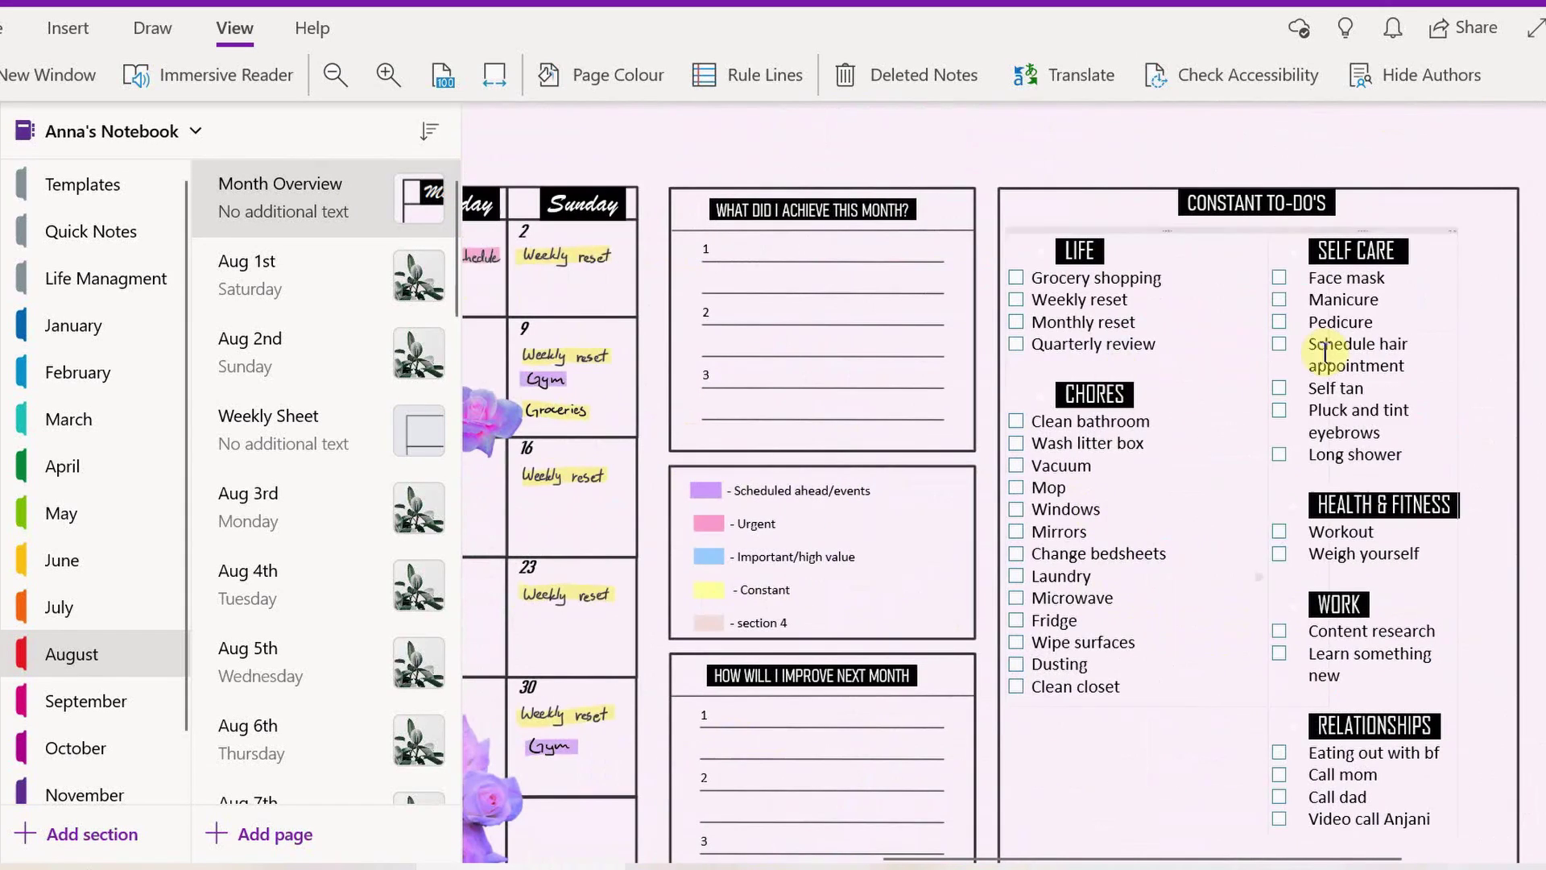
pyautogui.scroll(-6, 1449, 431)
pyautogui.hscroll(-6, 1450, 432)
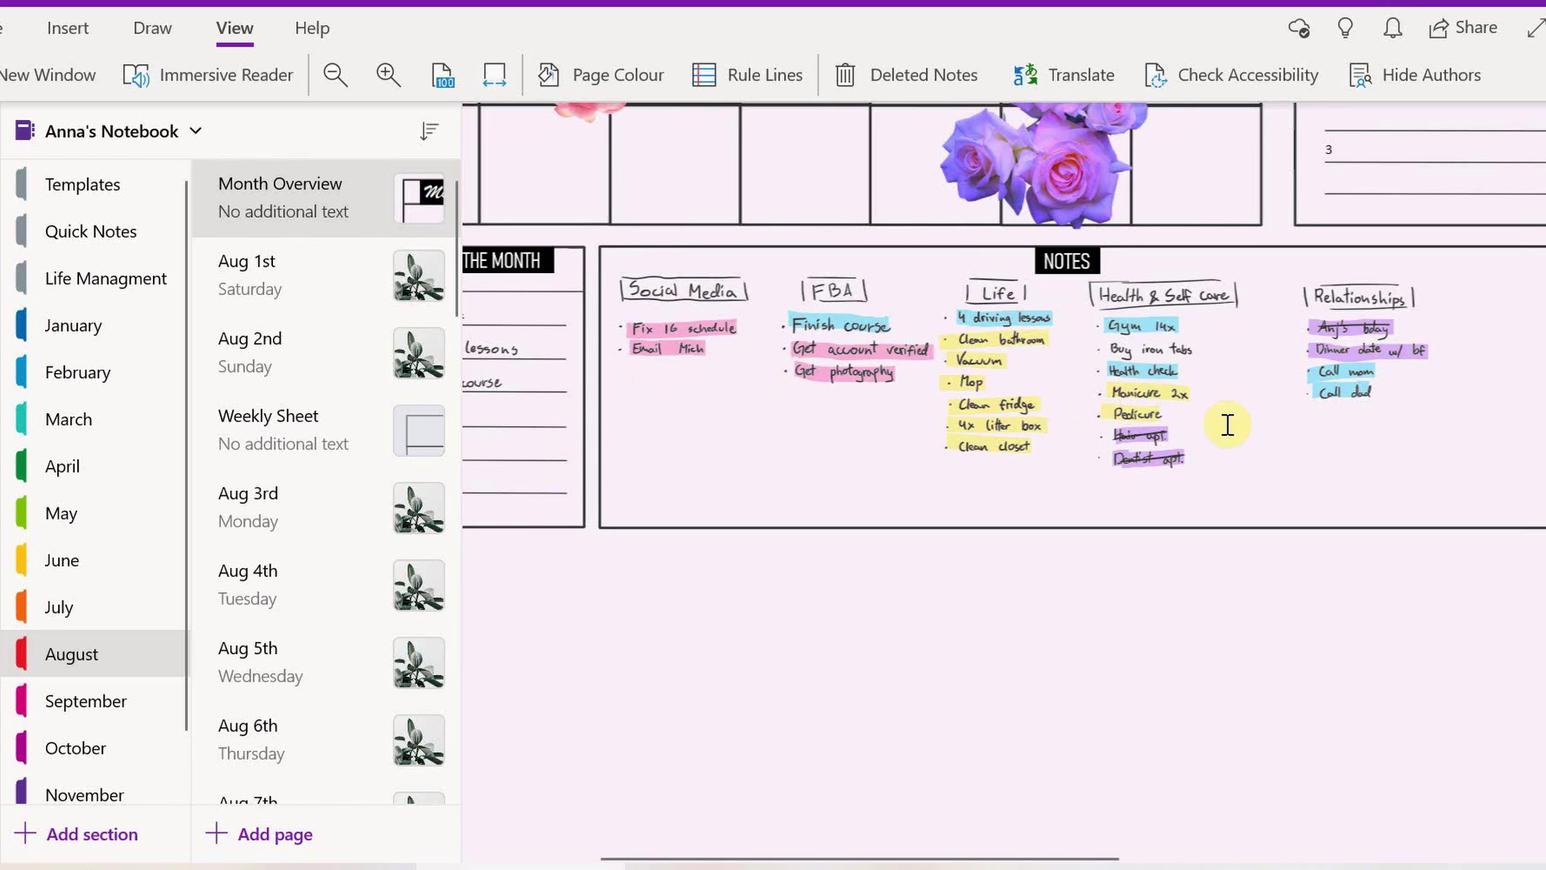
pyautogui.scroll(5, 1034, 477)
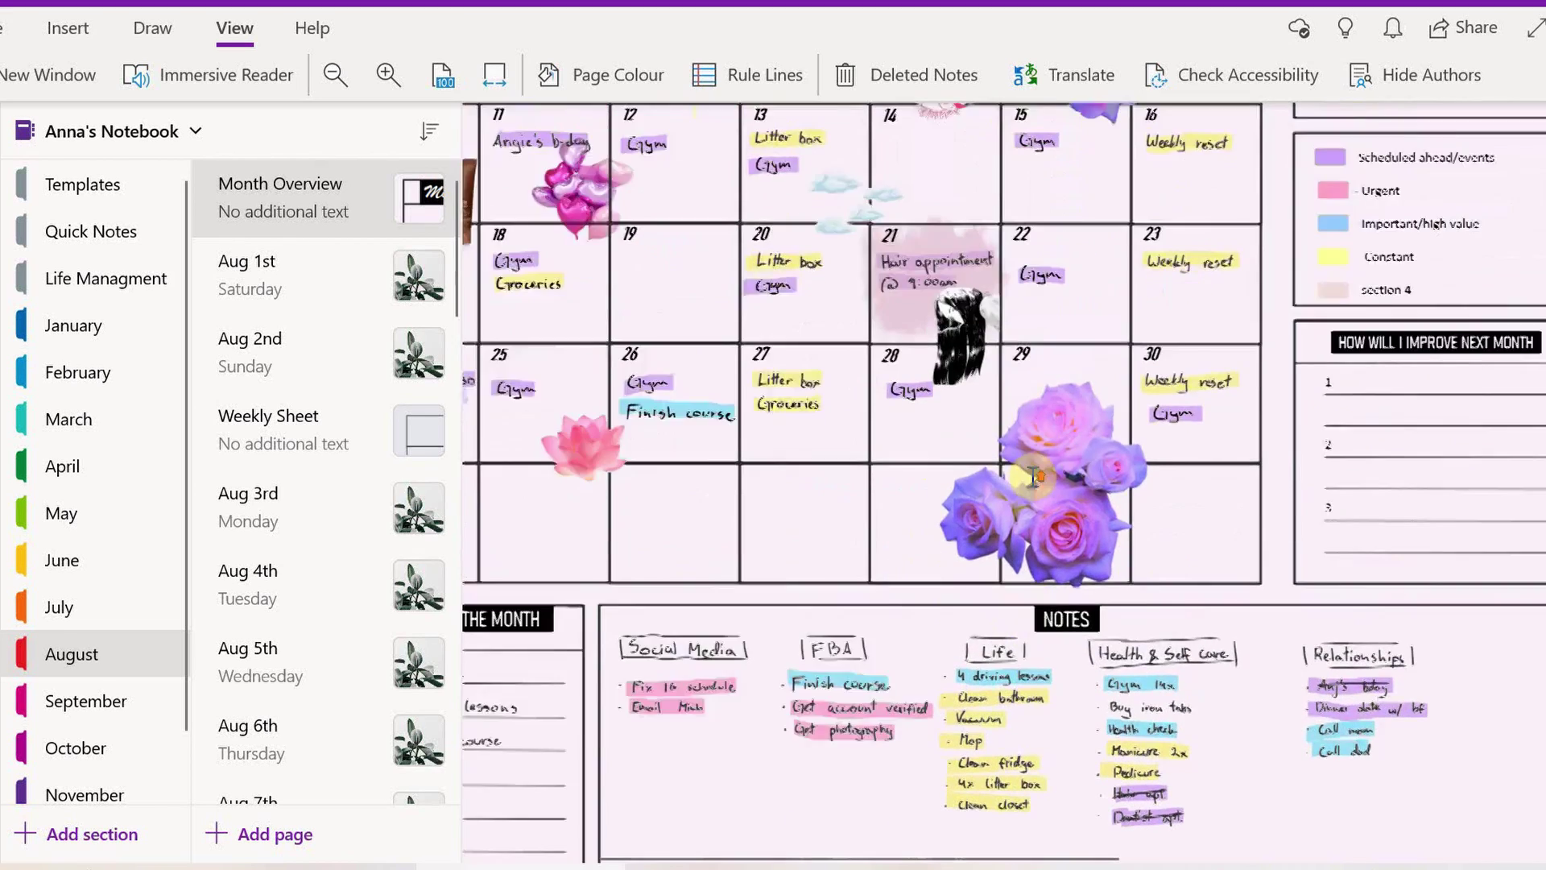
pyautogui.scroll(3, 1034, 477)
pyautogui.hscroll(6, 1034, 477)
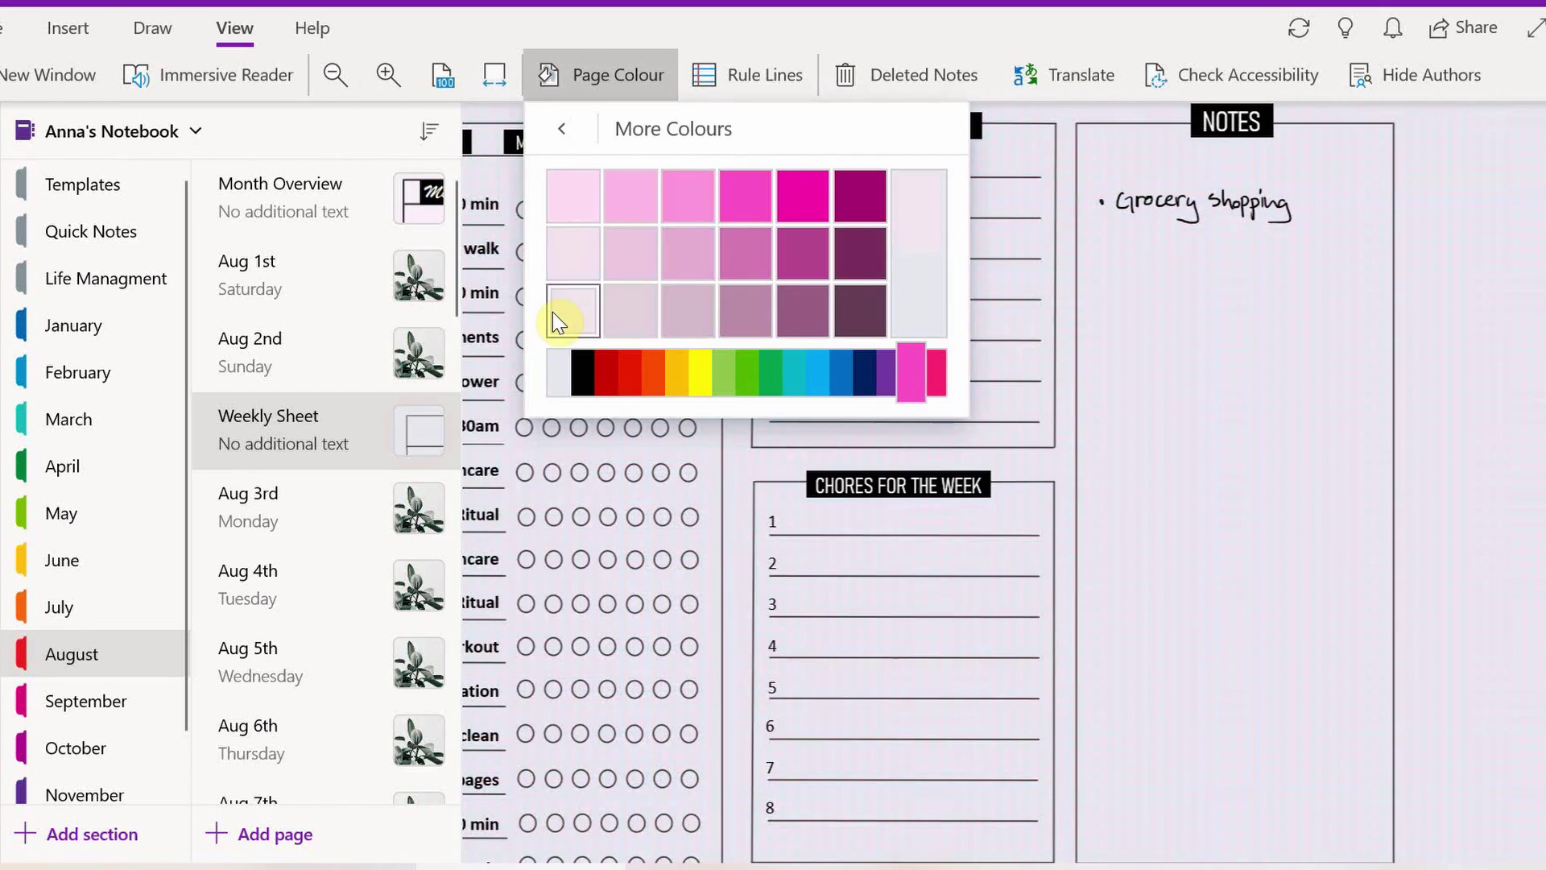
# - Change the Weekly Sheet's page colour to pink and handwrite the week's tasks in its Notes box, from "Gym 4x" through "mop"
pyautogui.click(553, 312)
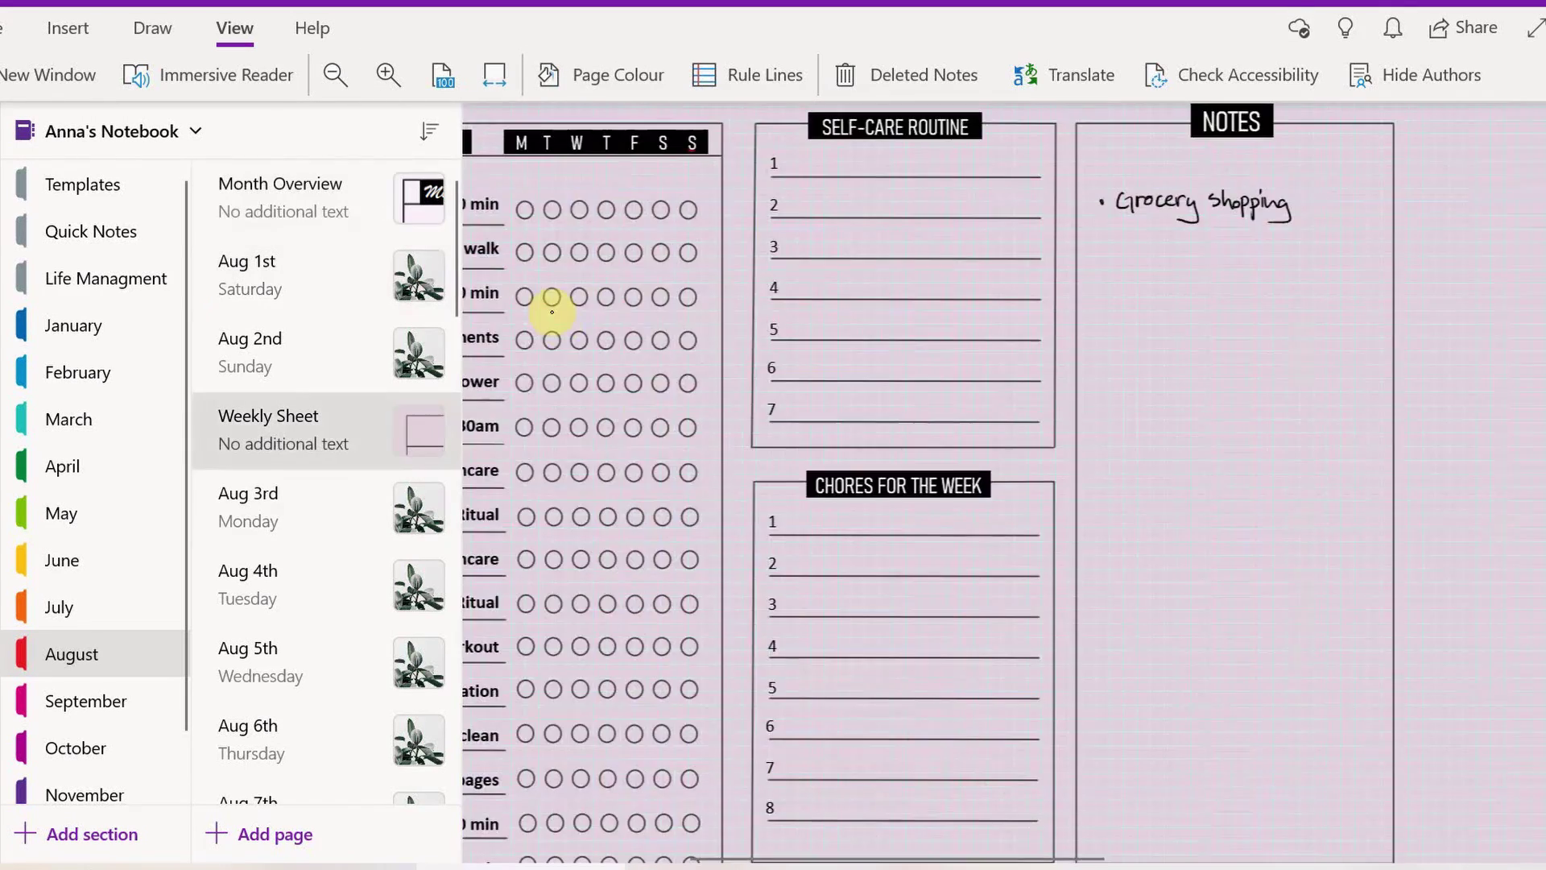
pyautogui.scroll(2, 553, 322)
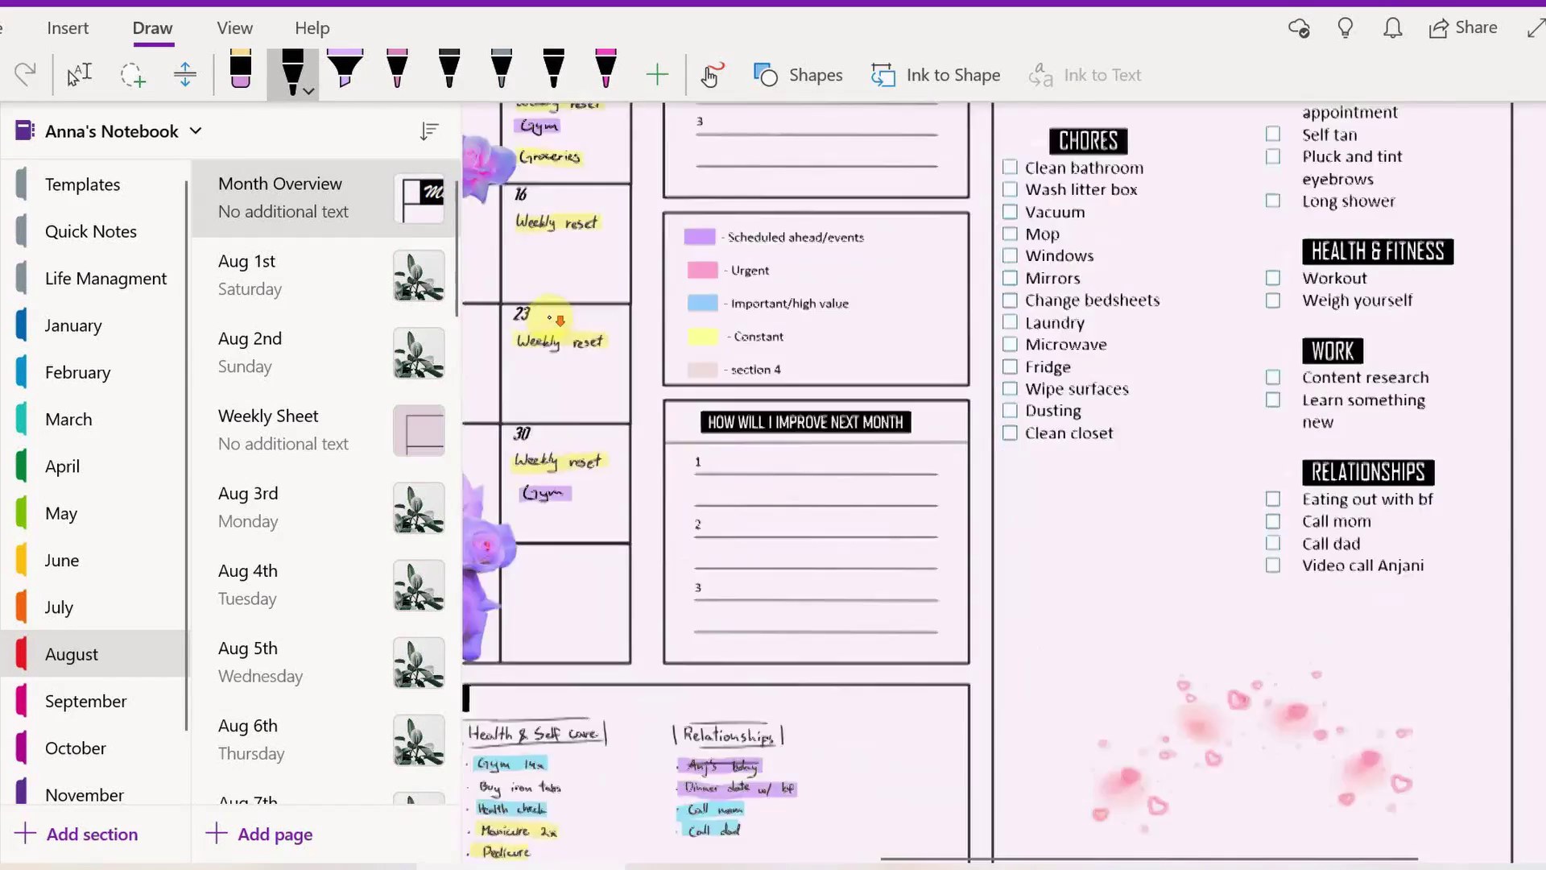
pyautogui.scroll(3, 603, 704)
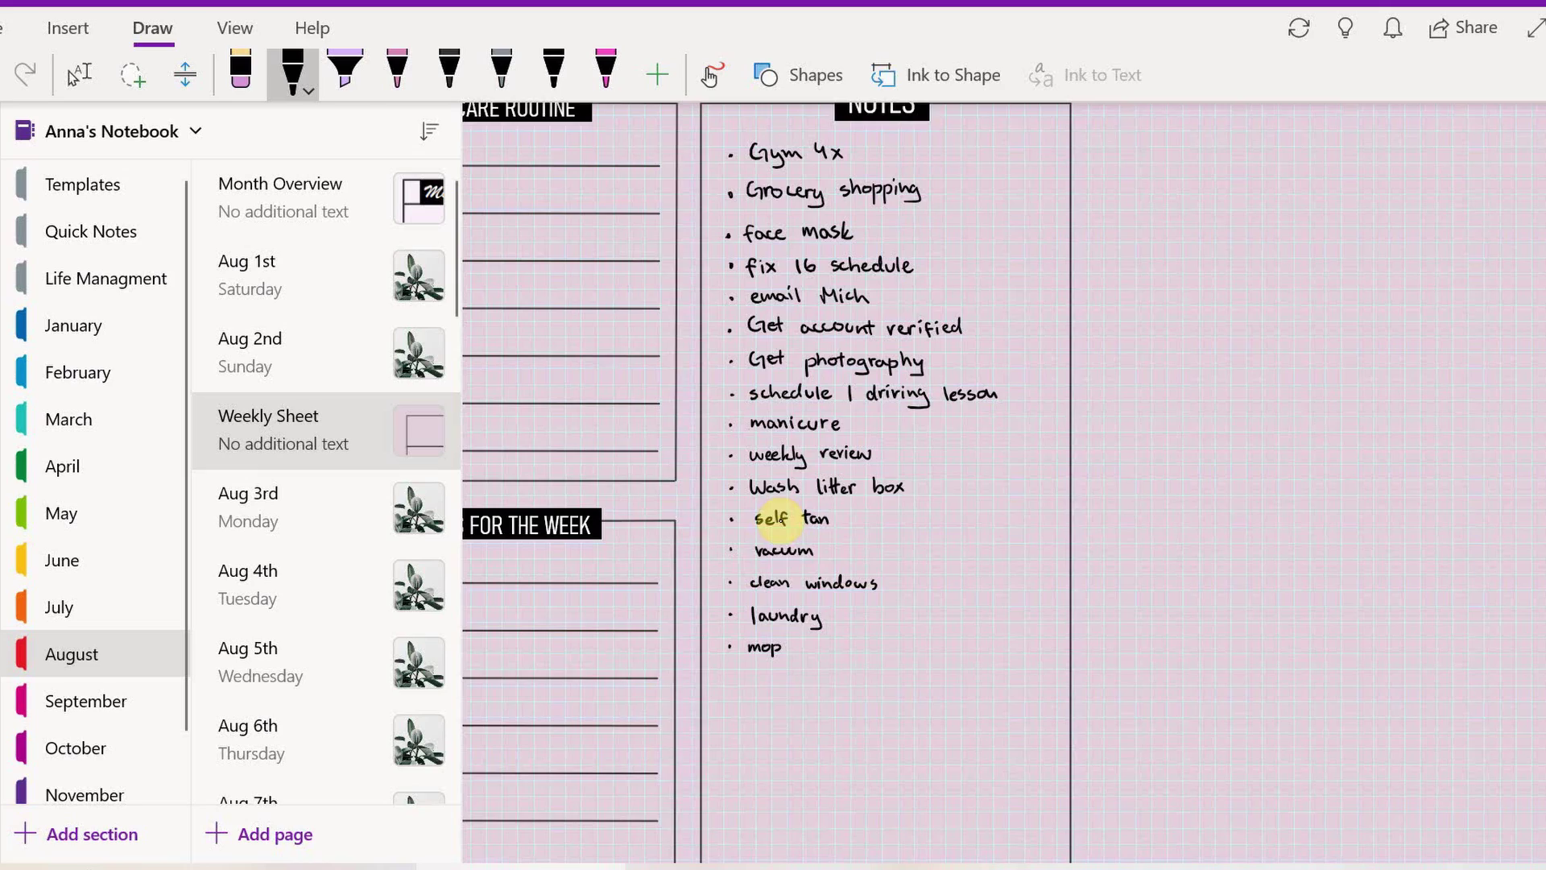
# - Look over the Weekly Sheet's habit tracker and daily boxes, and compare the task list in Notes with the self-care and chores boxes
pyautogui.hscroll(-3, 773, 518)
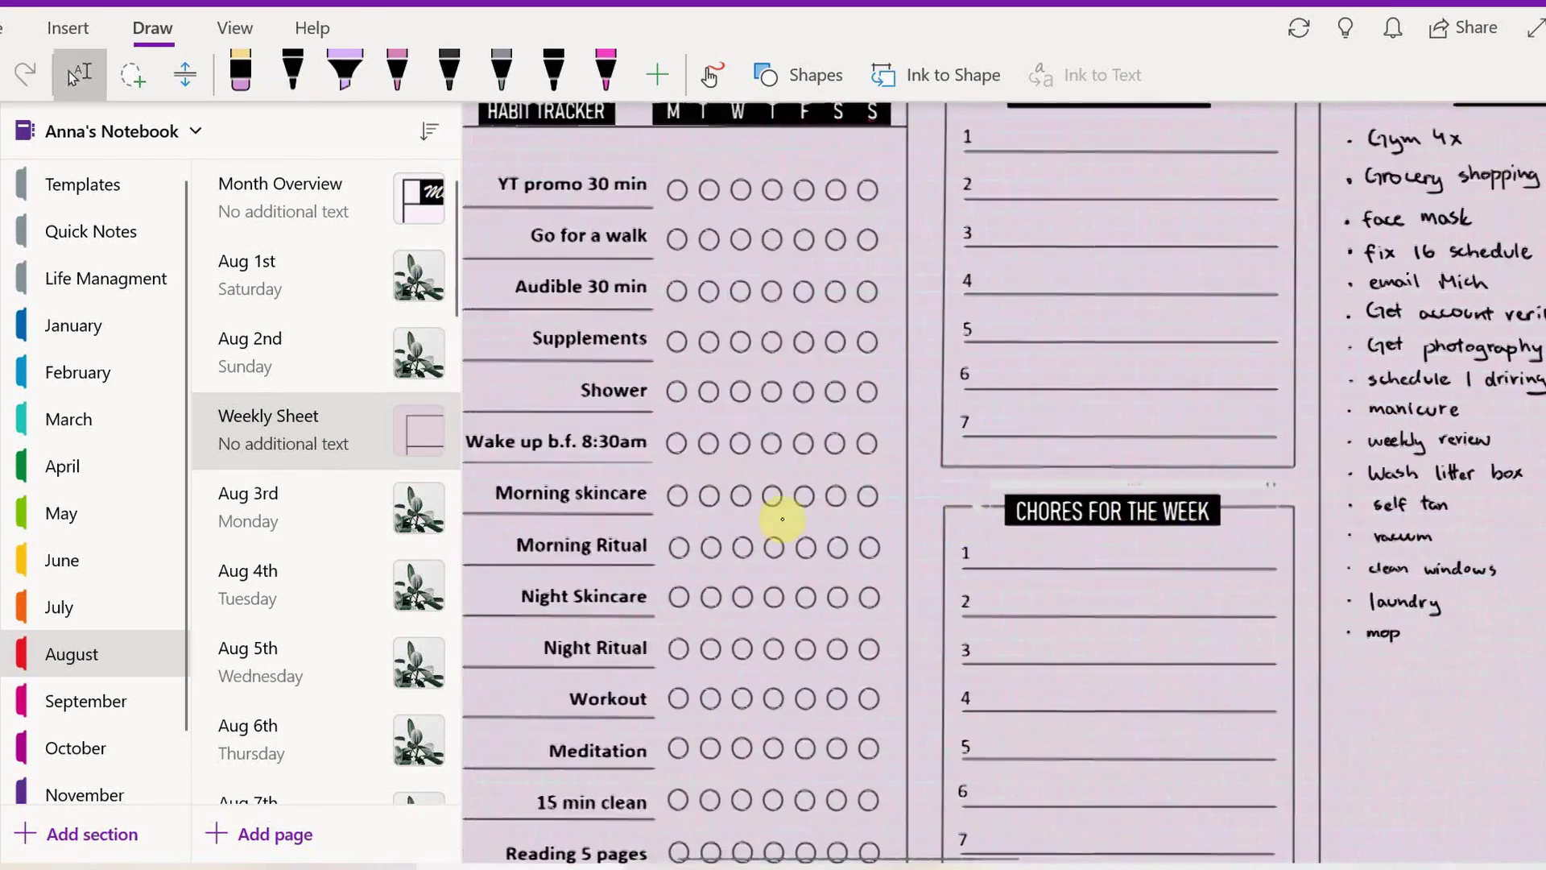
pyautogui.hscroll(-8, 573, 534)
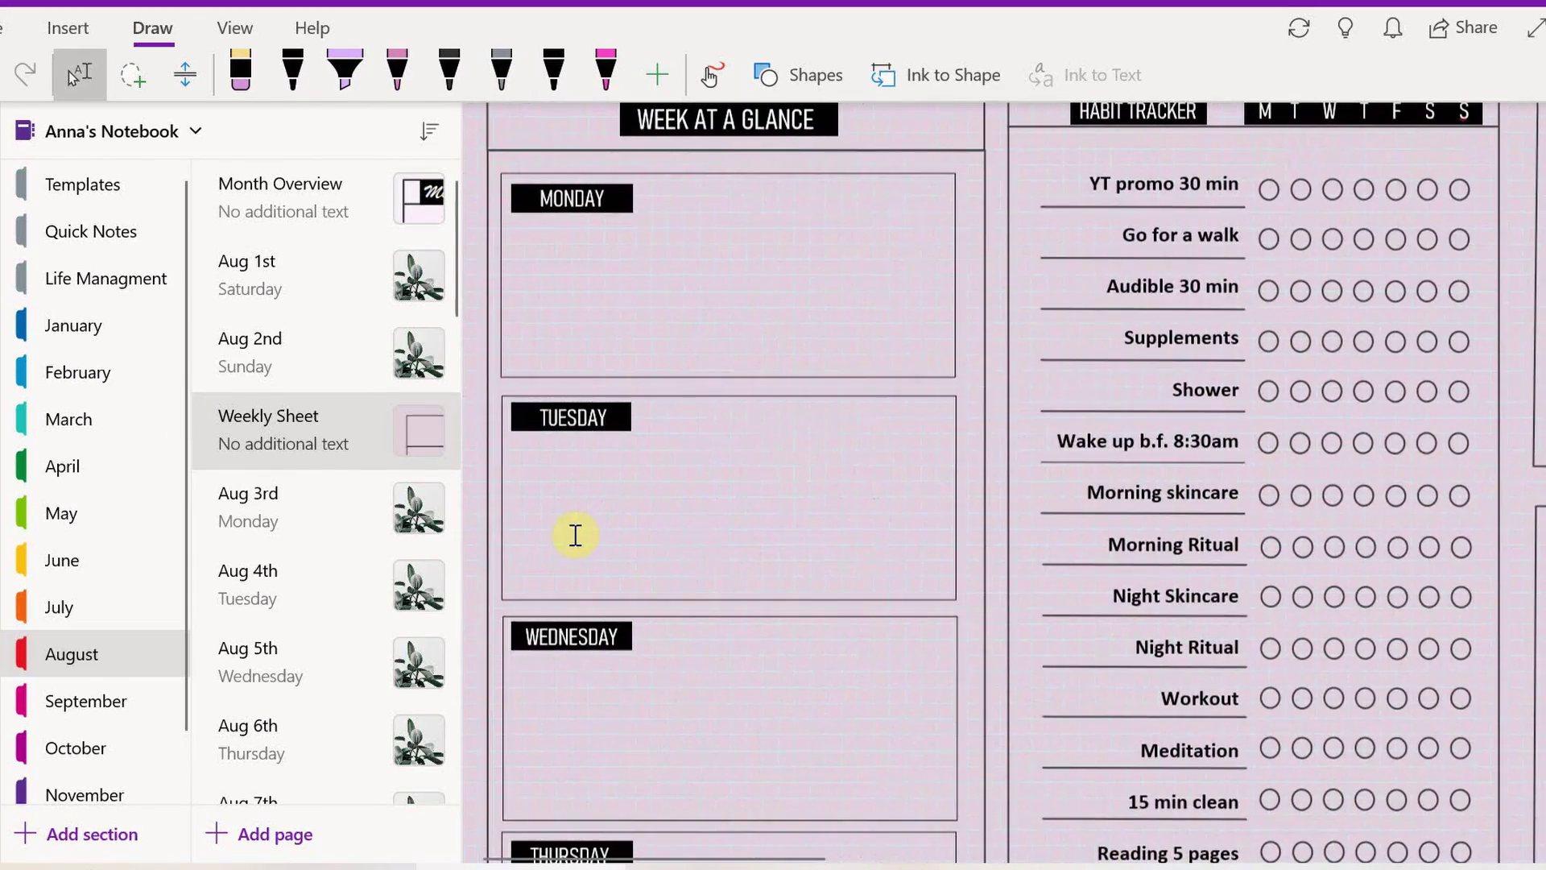
pyautogui.scroll(2, 575, 535)
pyautogui.hscroll(3, 575, 535)
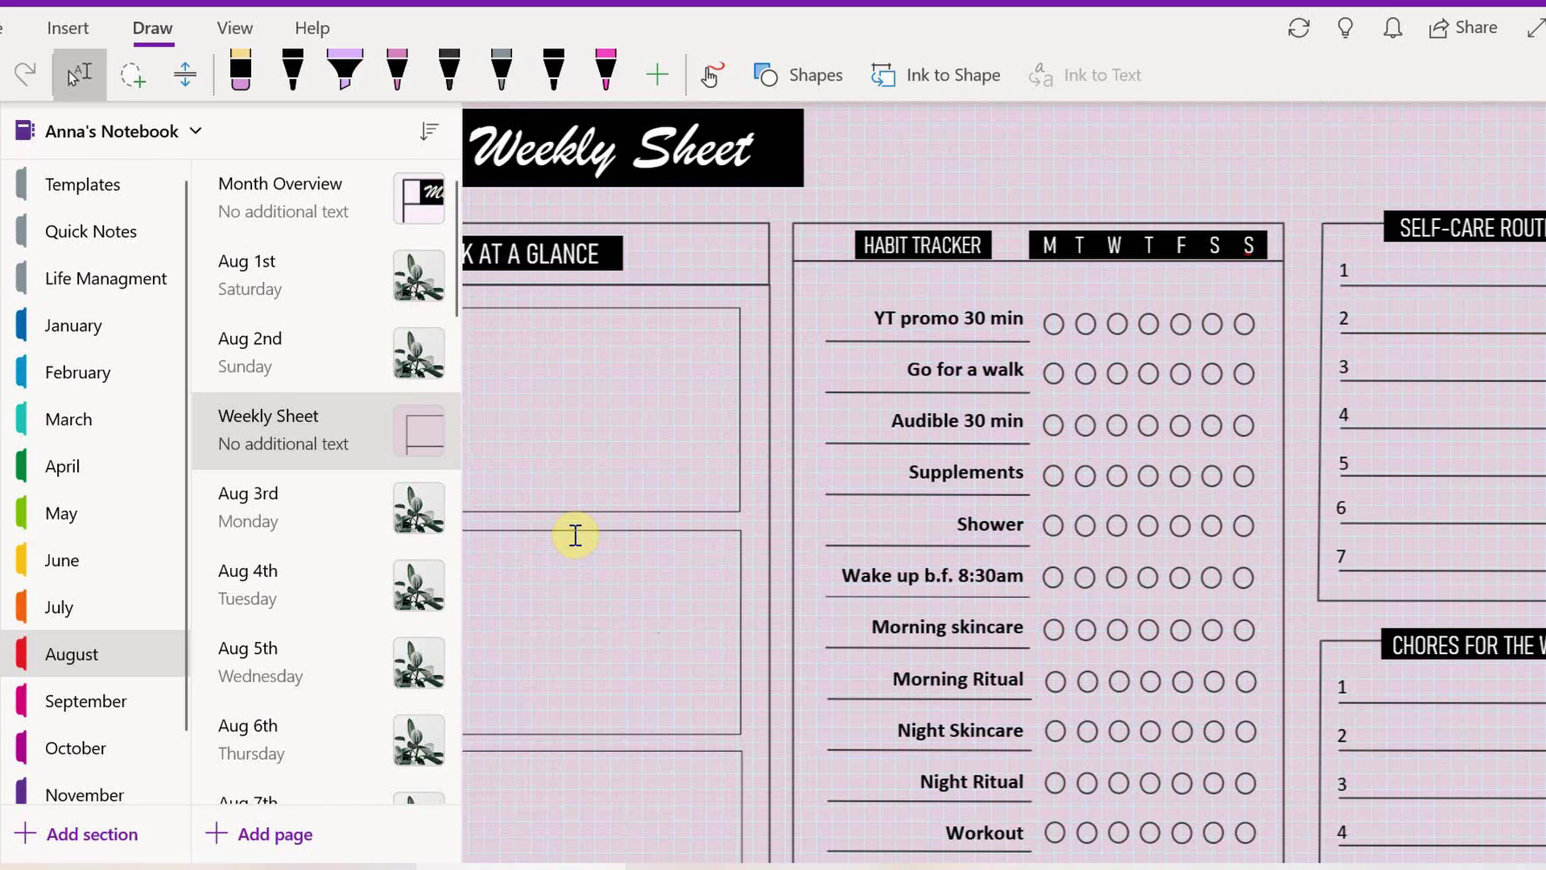
pyautogui.hscroll(10, 575, 534)
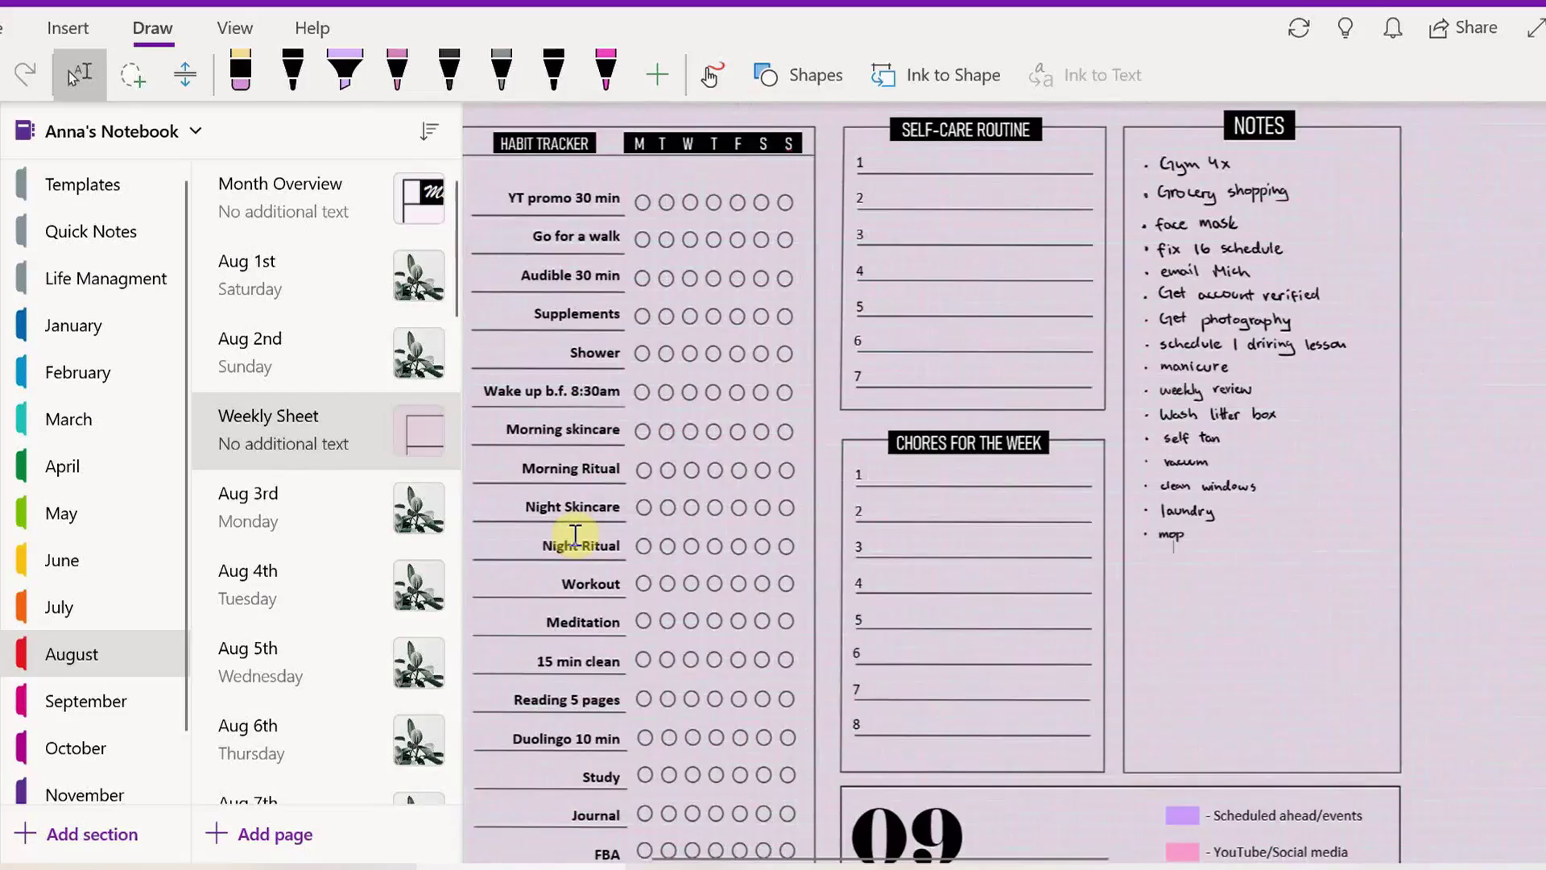
pyautogui.hscroll(-5, 580, 535)
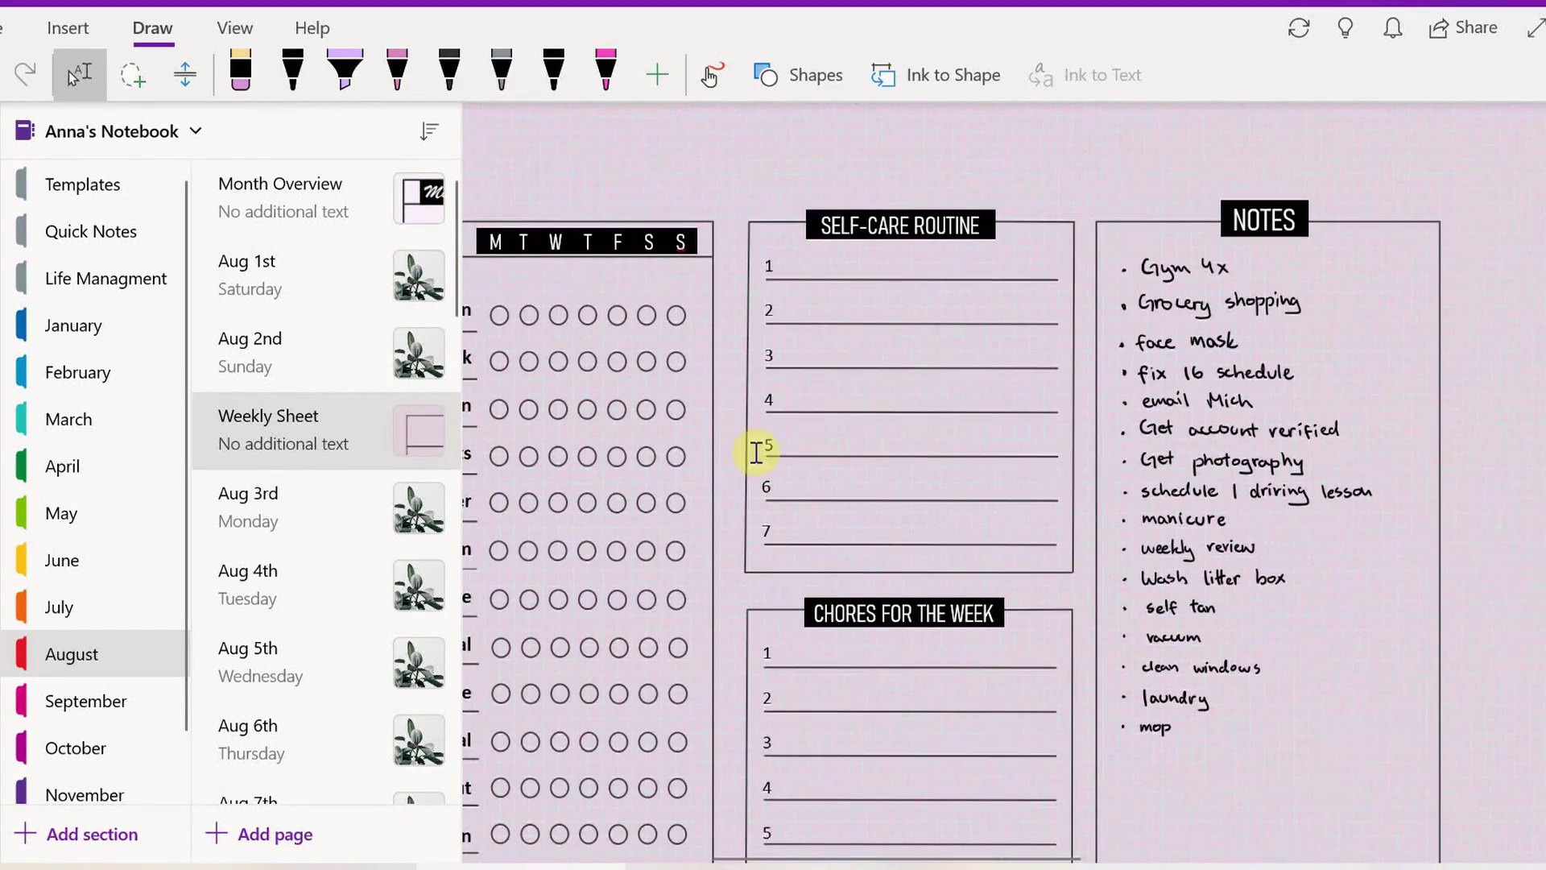
pyautogui.scroll(-3, 981, 491)
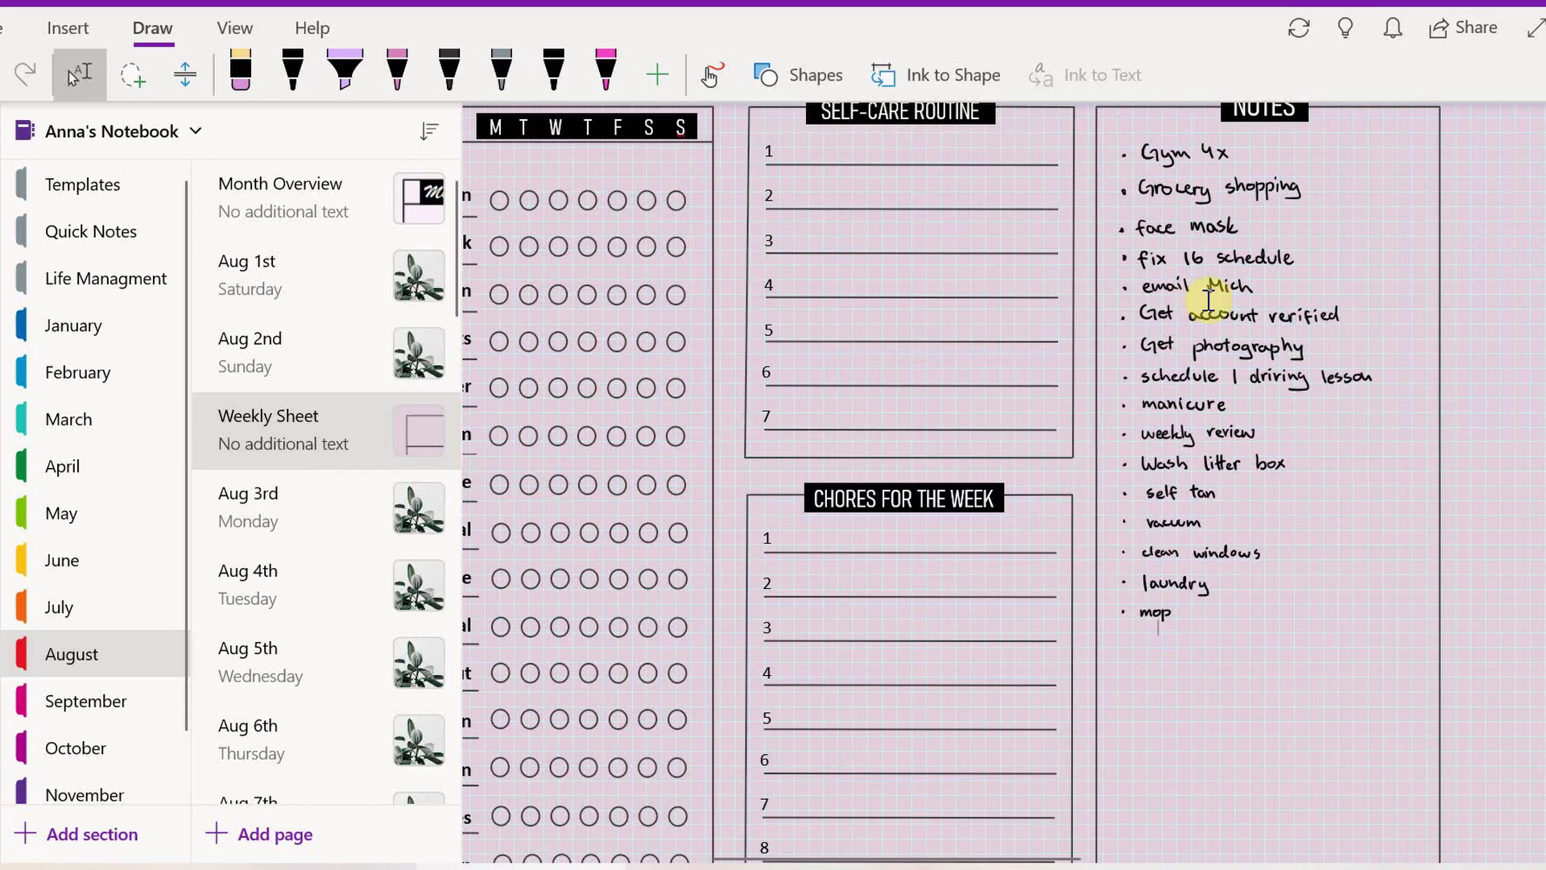
# - Handwrite "face mask" as item 1 of the Self-Care Routine and cross it off the Notes list
pyautogui.scroll(3, 1208, 301)
pyautogui.scroll(1, 1208, 300)
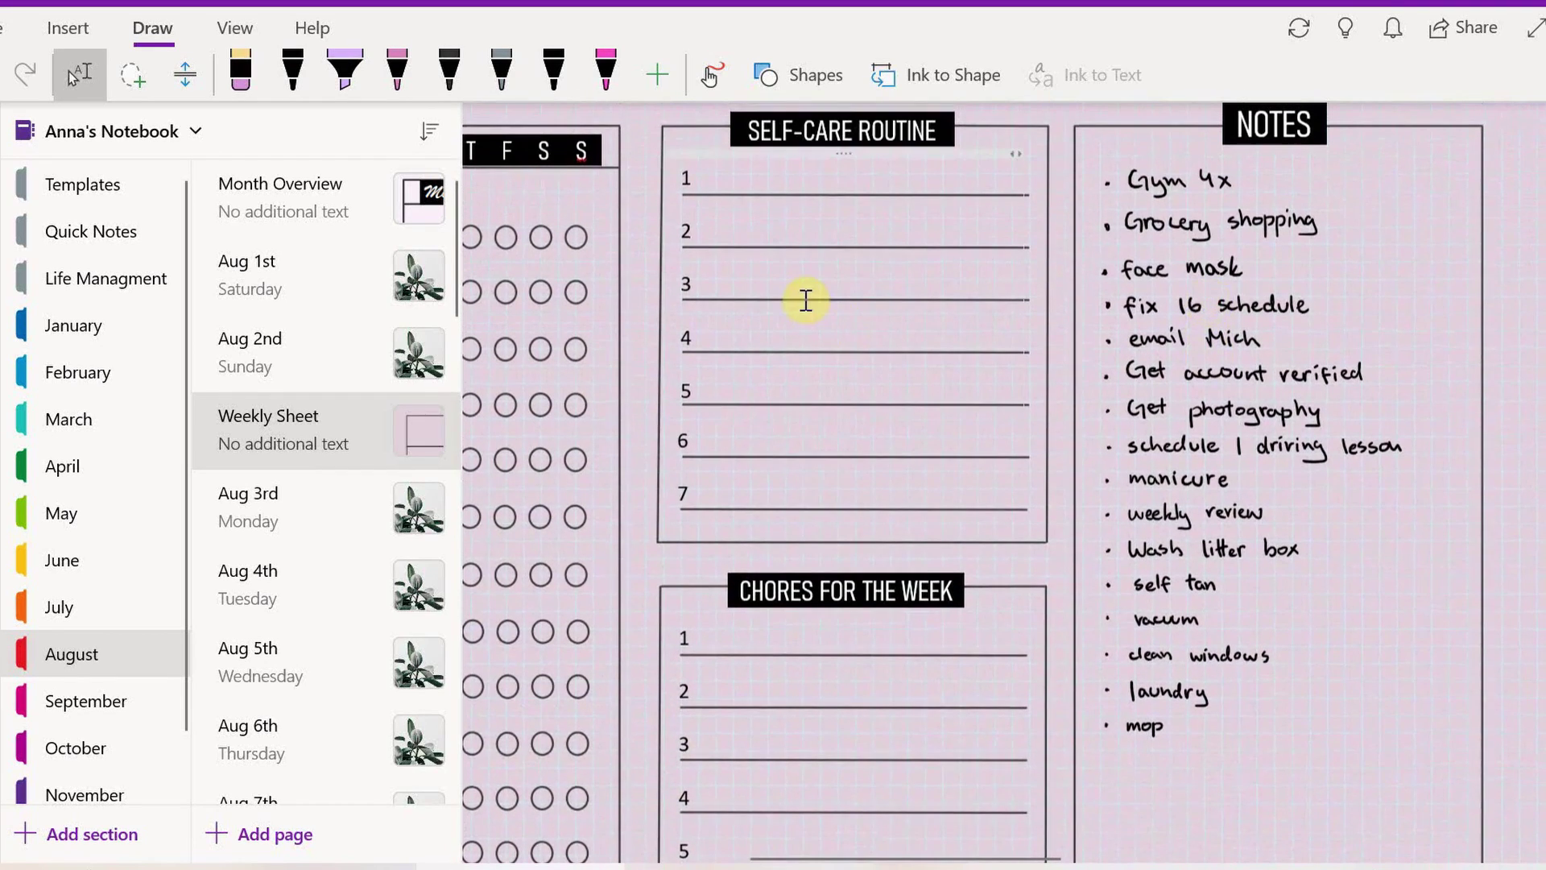
pyautogui.moveTo(606, 172)
pyautogui.mouseDown()
pyautogui.moveTo(594, 197)
pyautogui.moveTo(632, 195)
pyautogui.mouseUp()
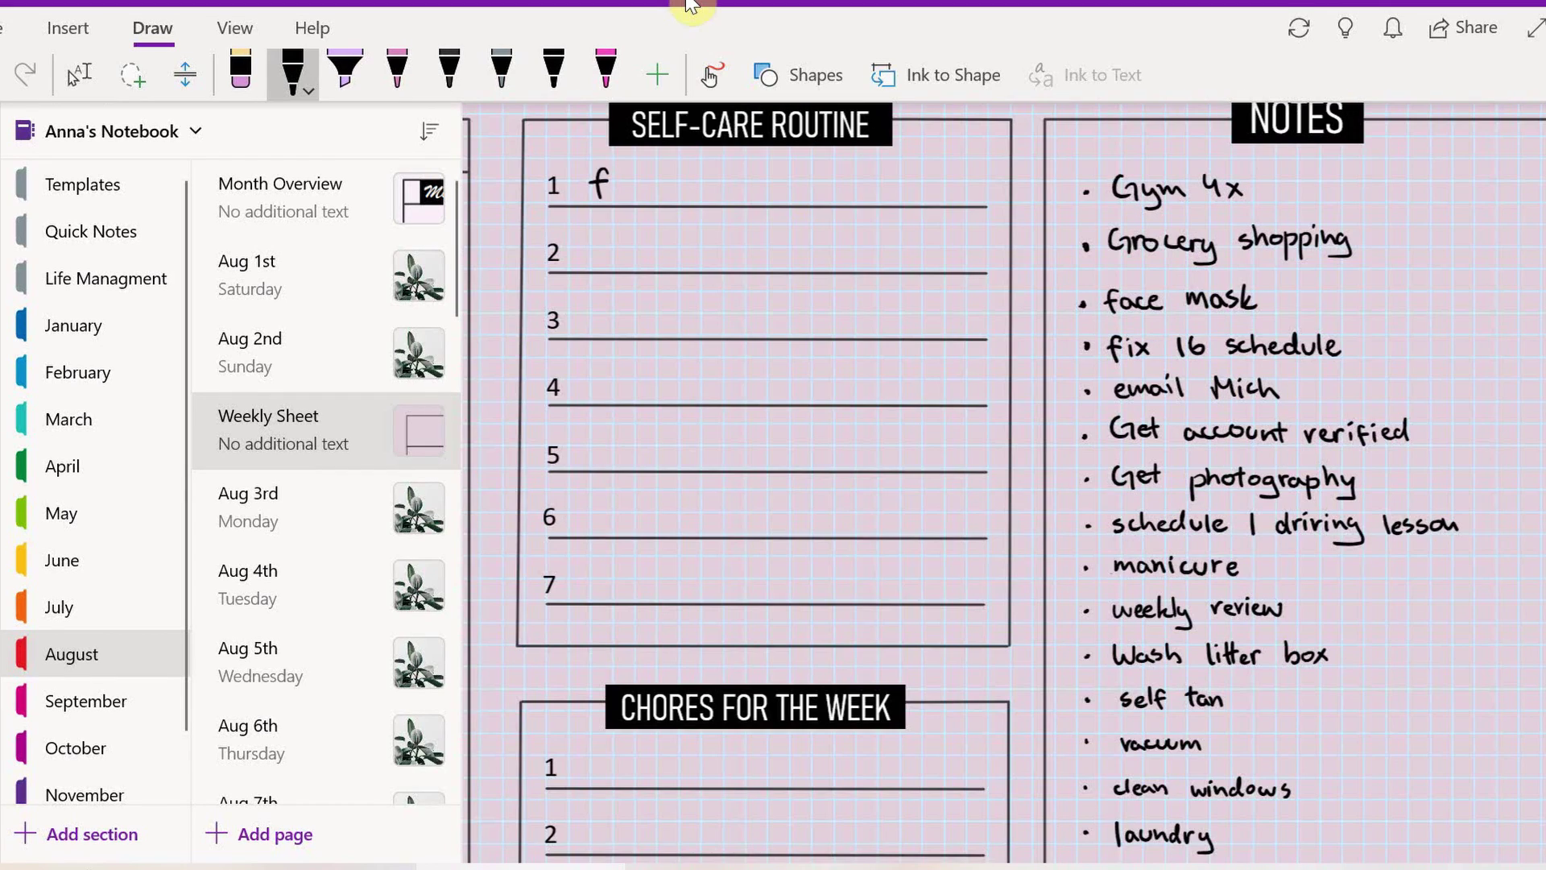
pyautogui.moveTo(644, 182); pyautogui.dragTo(646, 194)
pyautogui.moveTo(651, 188); pyautogui.dragTo(712, 196)
pyautogui.moveTo(732, 183); pyautogui.dragTo(736, 196)
pyautogui.moveTo(757, 165); pyautogui.dragTo(772, 196)
pyautogui.moveTo(1103, 302); pyautogui.dragTo(1257, 296)
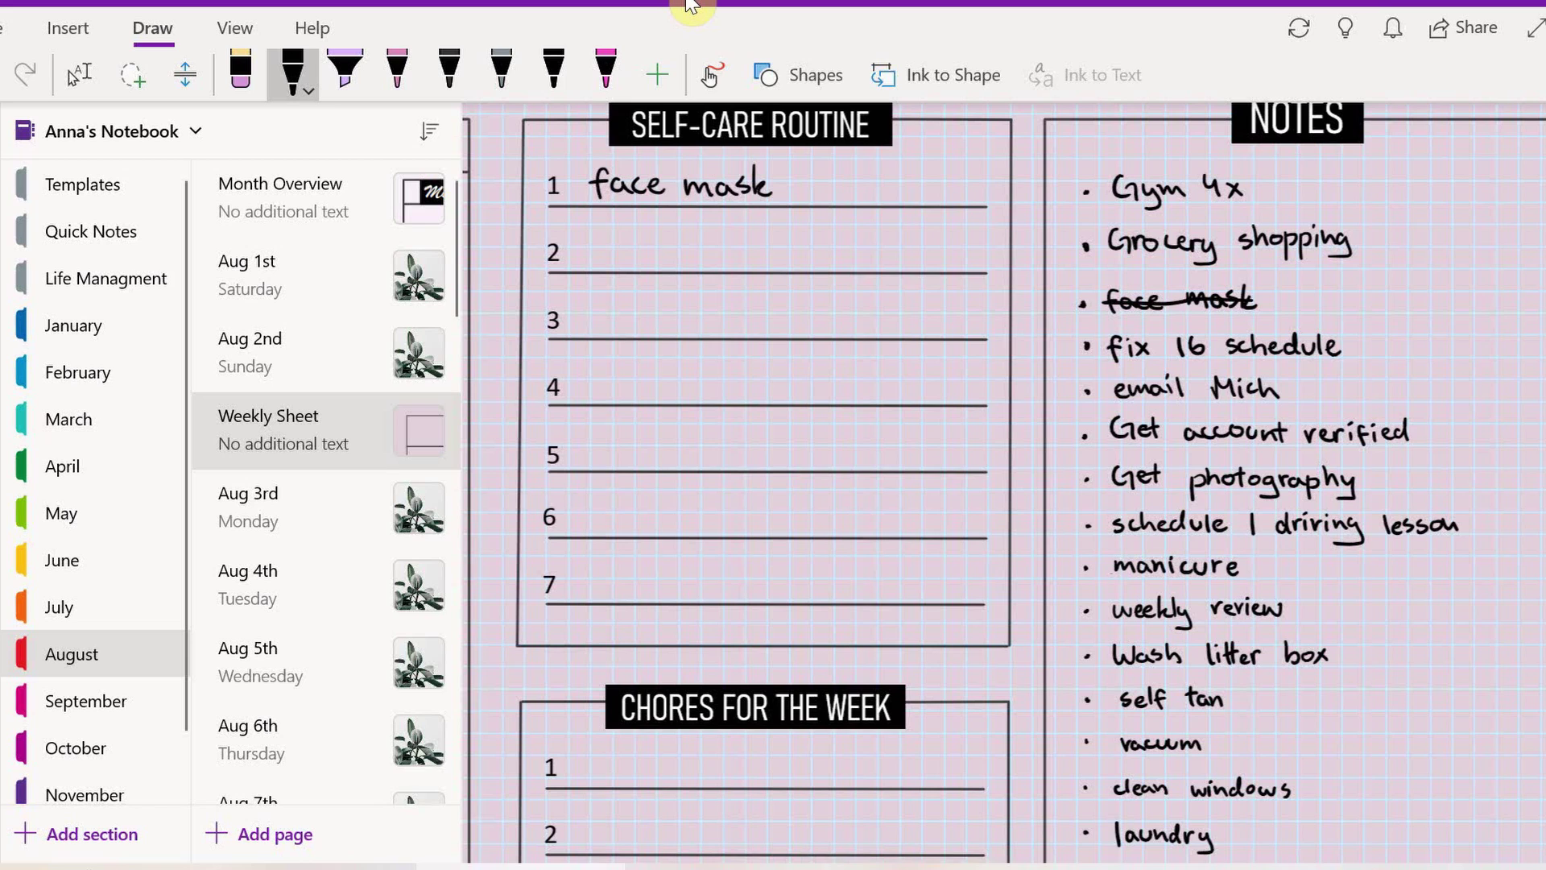
# - Add "manicure", "meditate" and "self tan" to the Self-Care Routine, crossing manicure and self tan off the Notes list
pyautogui.moveTo(601, 260); pyautogui.dragTo(751, 252)
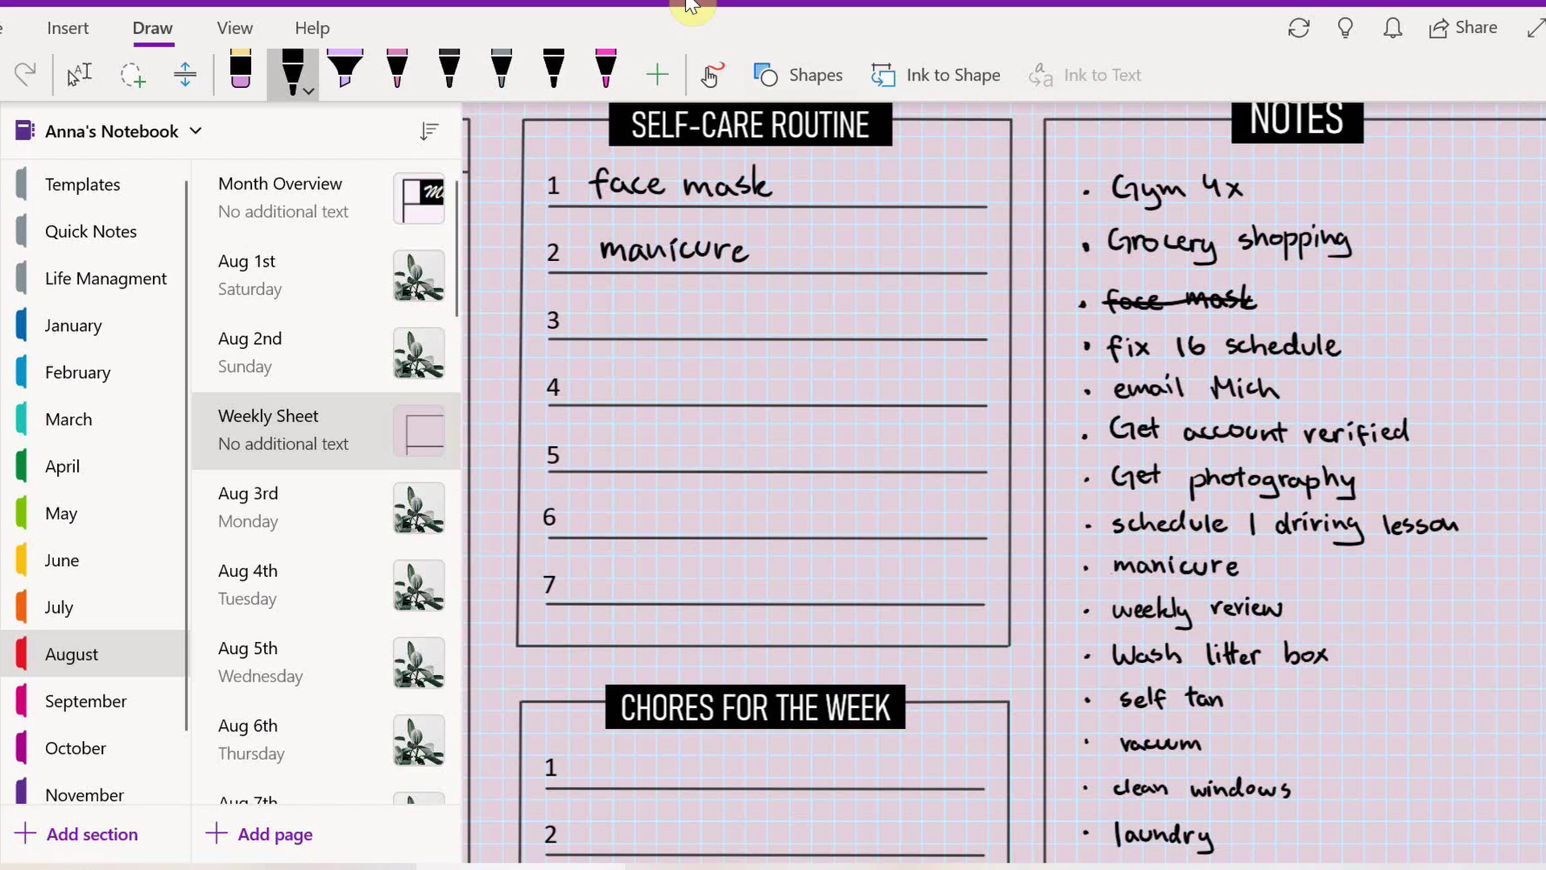
pyautogui.moveTo(1114, 568); pyautogui.dragTo(1247, 565)
pyautogui.moveTo(608, 318); pyautogui.dragTo(744, 318)
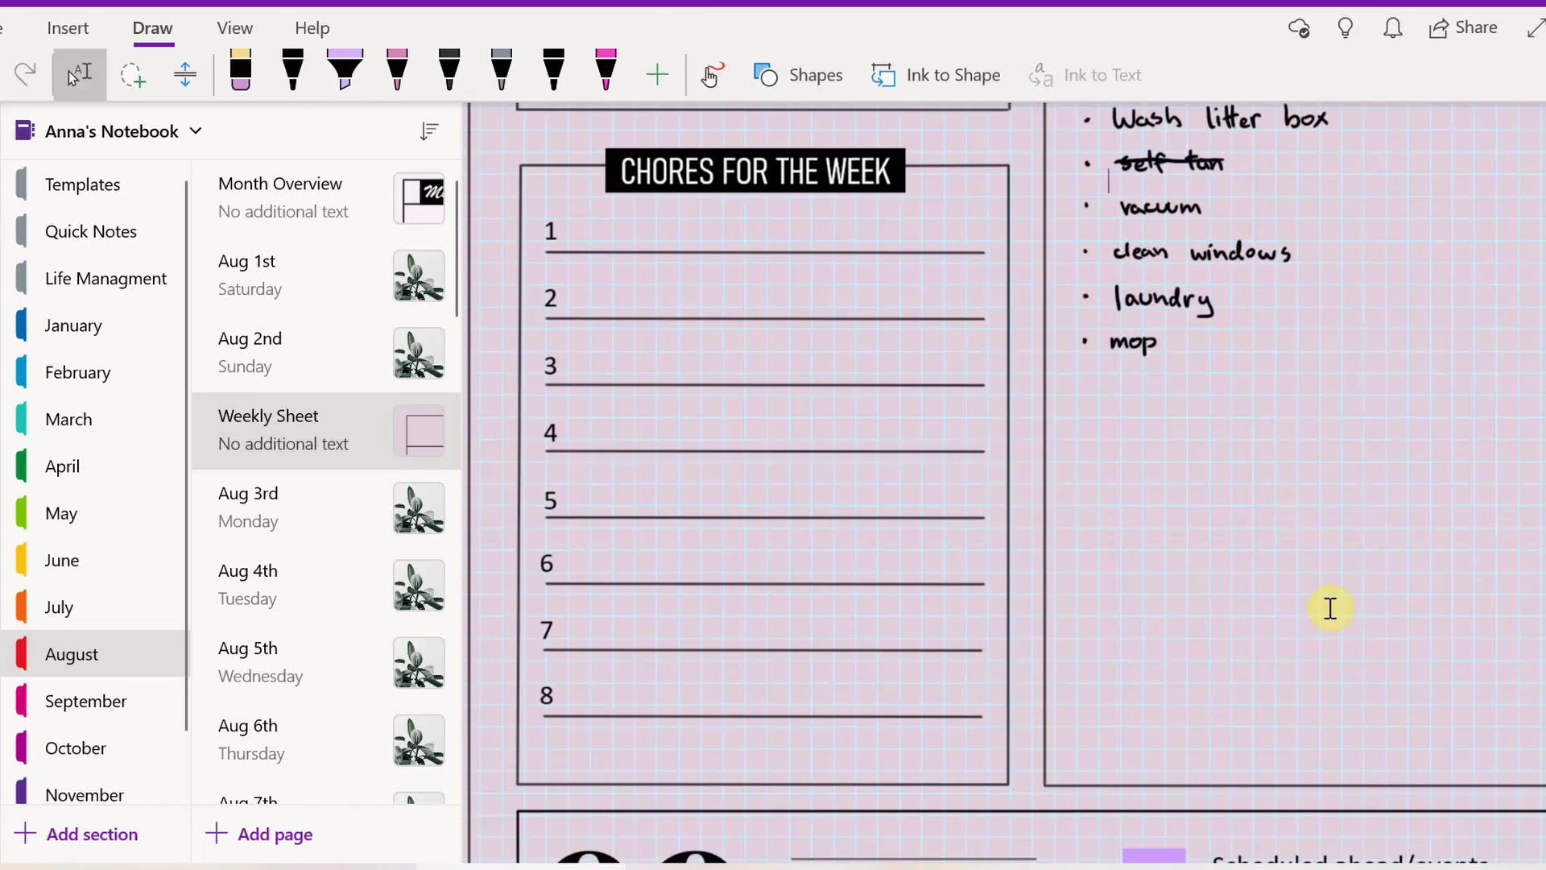
# - Fill in Chores for the Week with vacuum, mop, clean windows, laundry and wash litter box, crossing them off the Notes list
pyautogui.click(292, 74)
pyautogui.moveTo(610, 228); pyautogui.dragTo(714, 237)
pyautogui.moveTo(612, 290); pyautogui.dragTo(668, 291)
pyautogui.moveTo(609, 362); pyautogui.dragTo(807, 358)
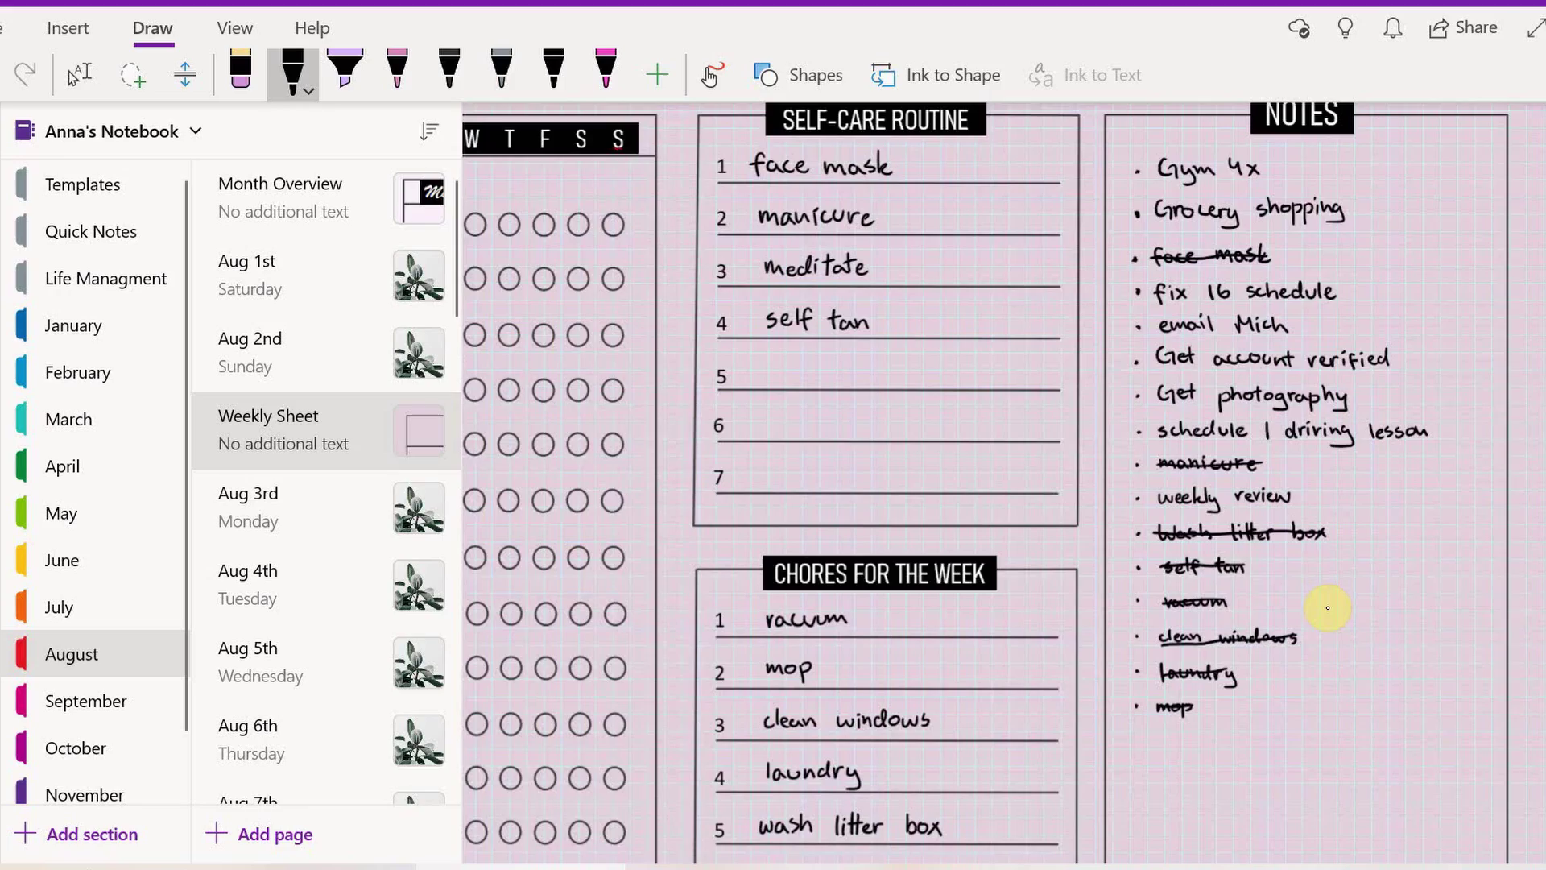
# - Switch from the pen to the selection tool and look at the Week at a Glance section
pyautogui.scroll(-3, 1328, 608)
pyautogui.hscroll(-5, 1328, 608)
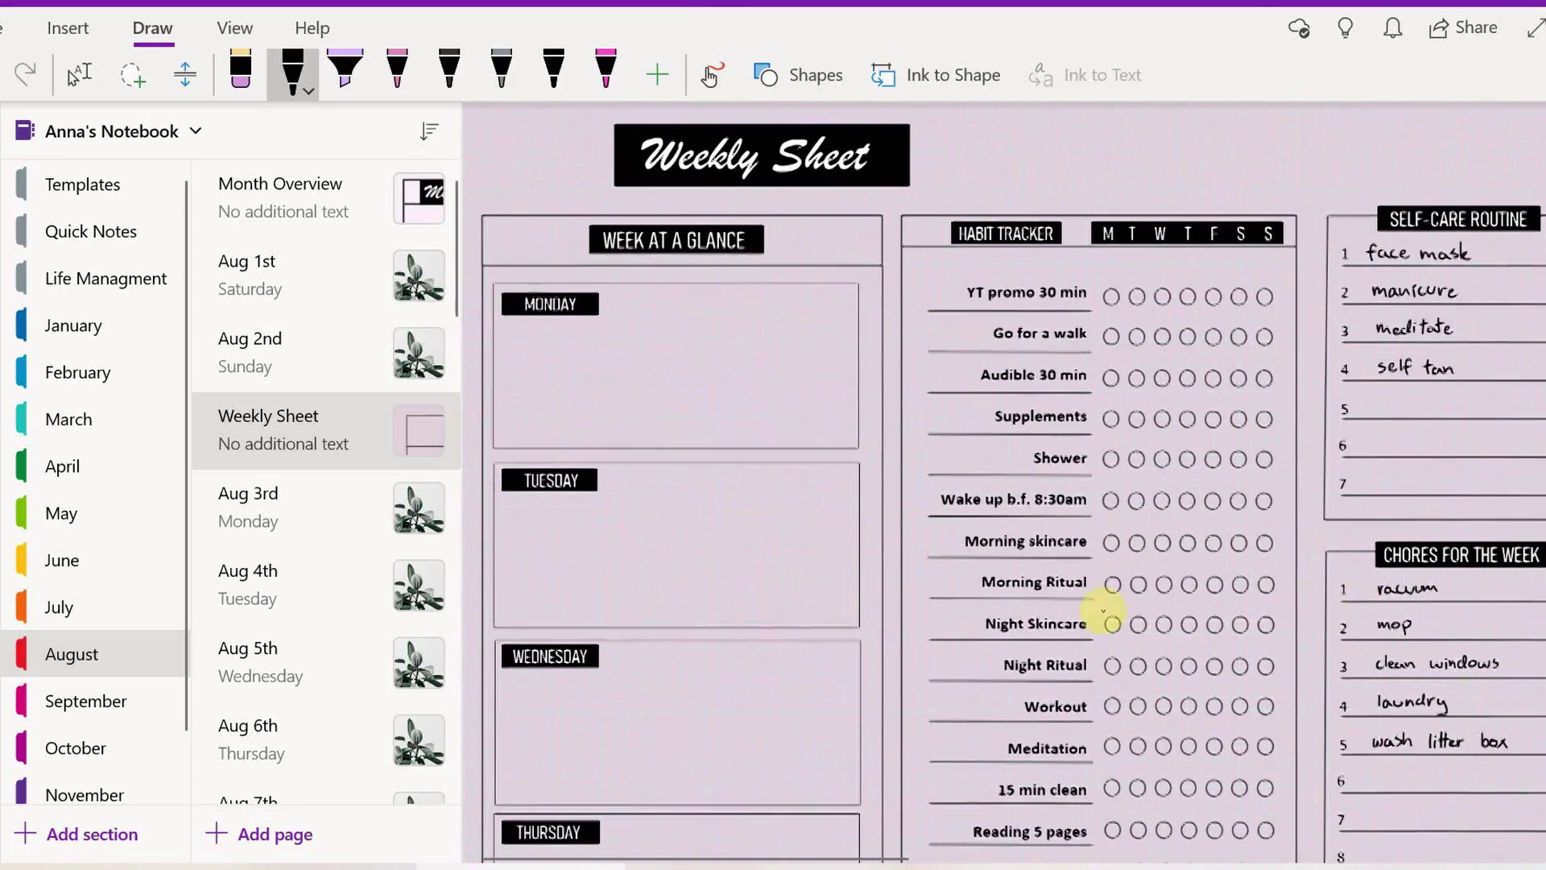
pyautogui.click(79, 74)
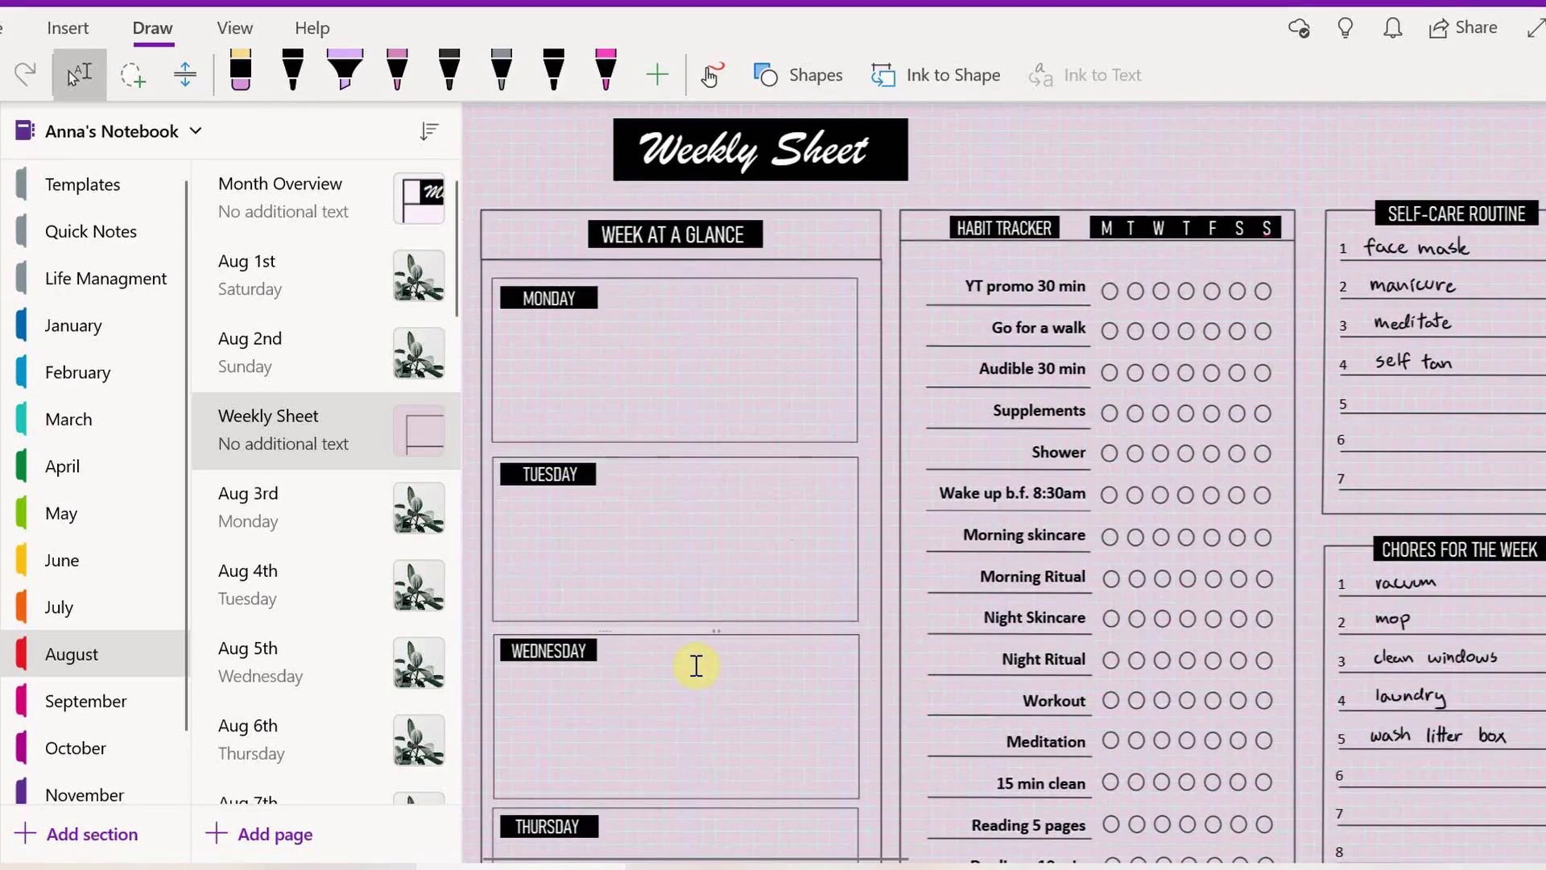
# - Review the empty Week at a Glance boxes against the self-care, chores and remaining Notes items
pyautogui.scroll(-2, 696, 665)
pyautogui.hscroll(5, 1284, 583)
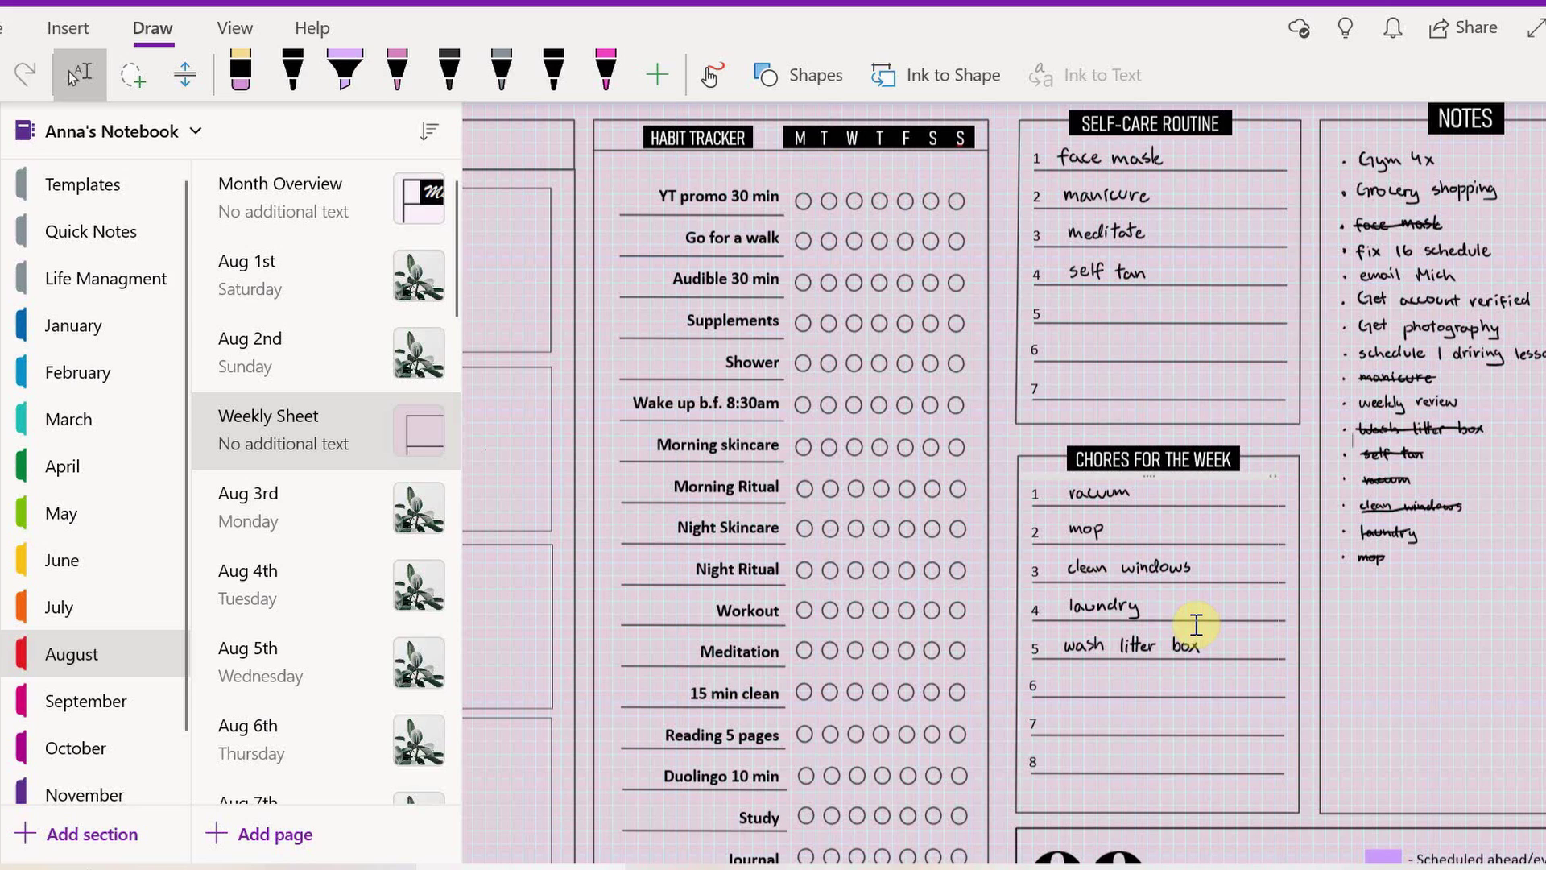
pyautogui.hscroll(-5, 819, 293)
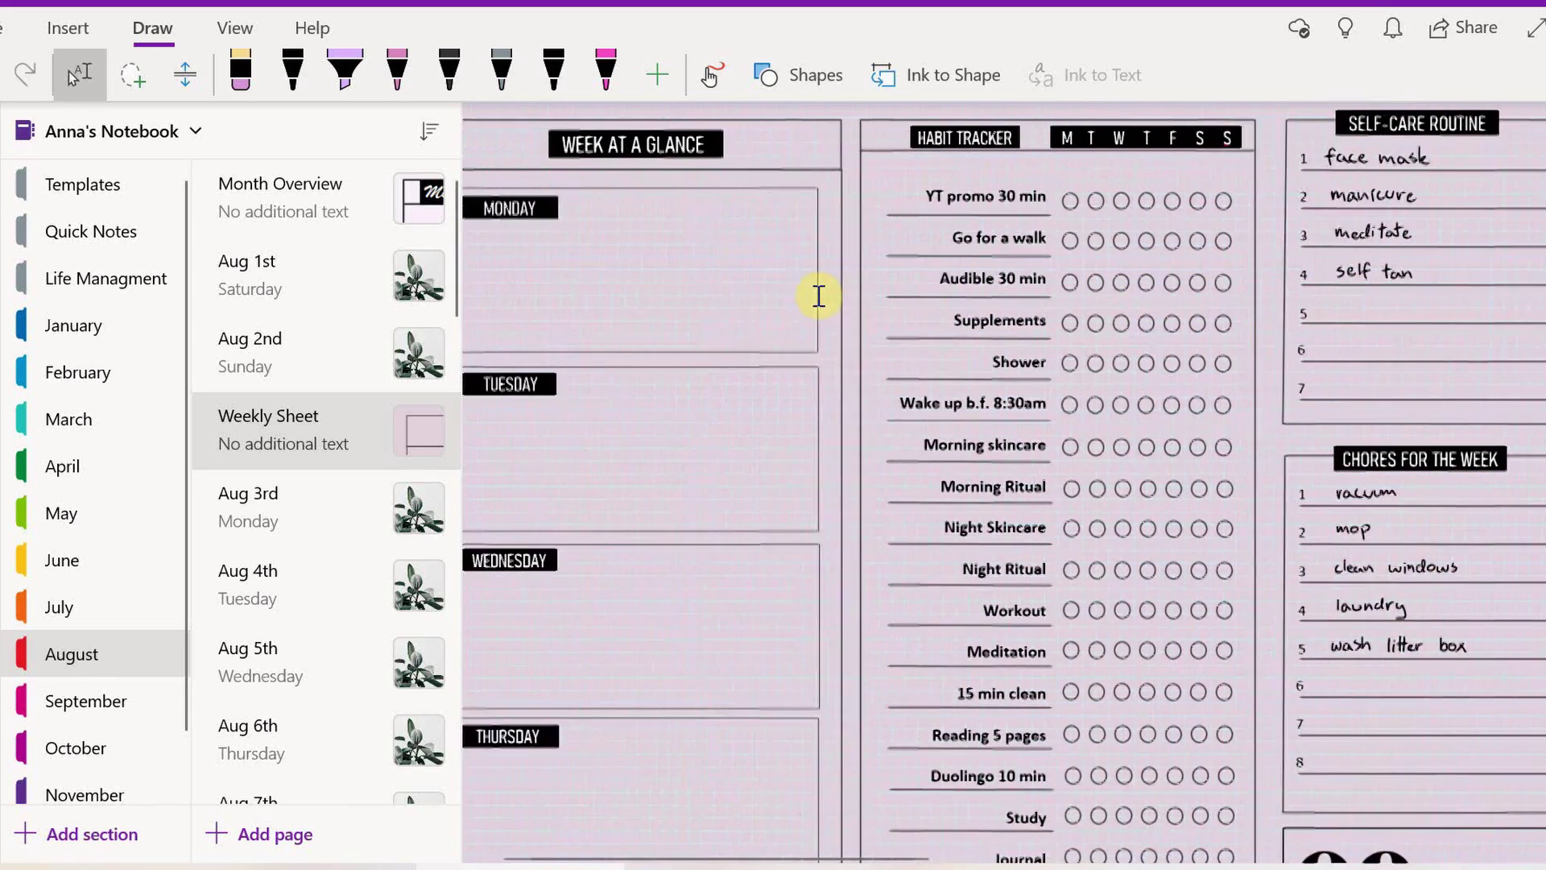
pyautogui.scroll(-8, 753, 262)
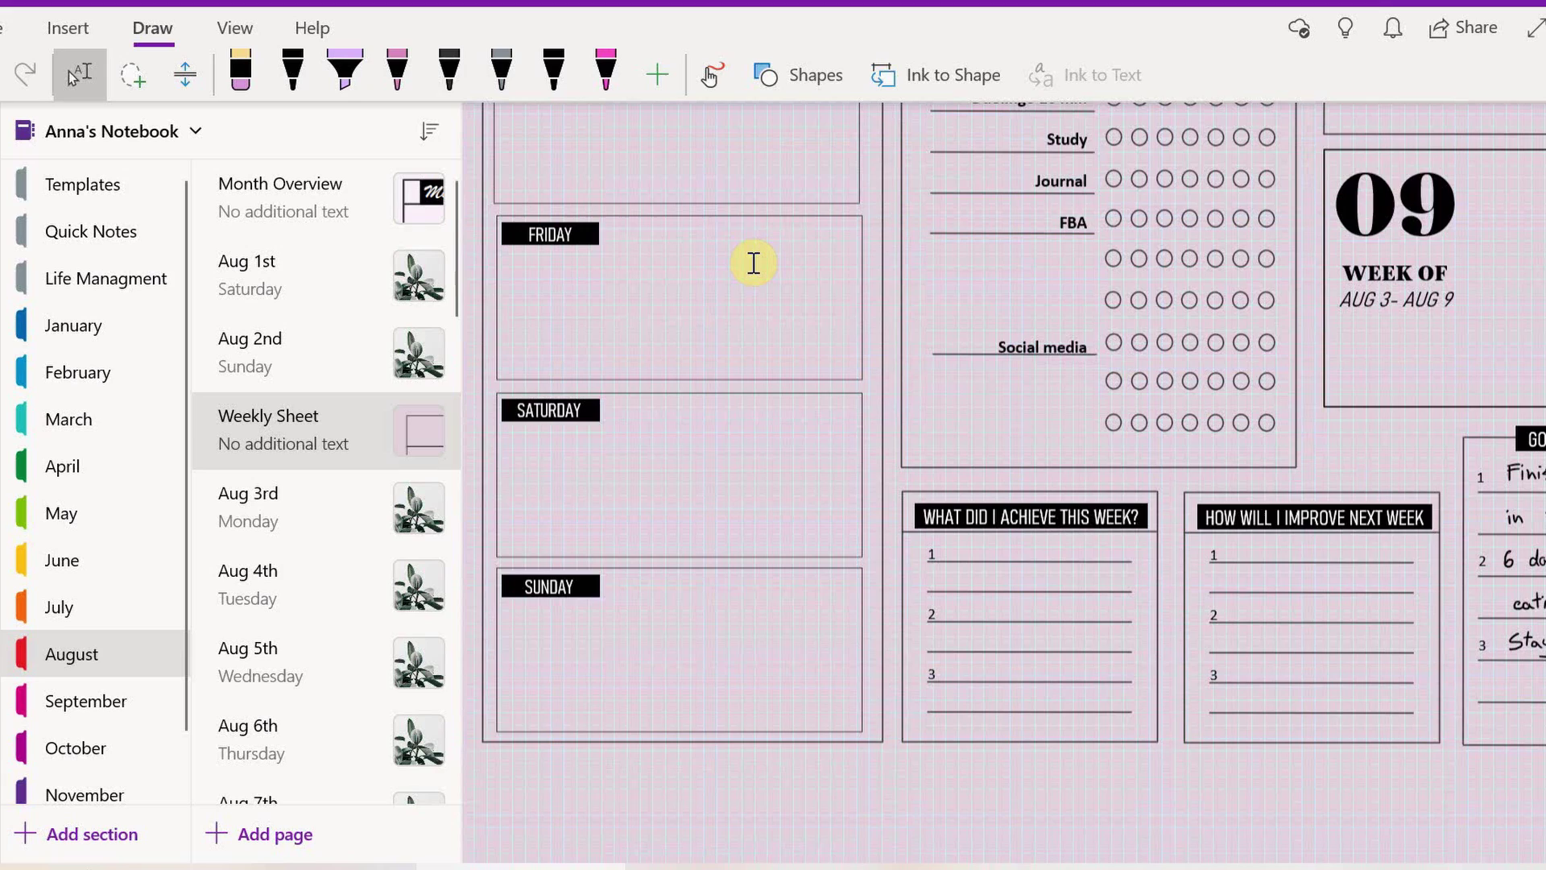
pyautogui.scroll(4, 754, 262)
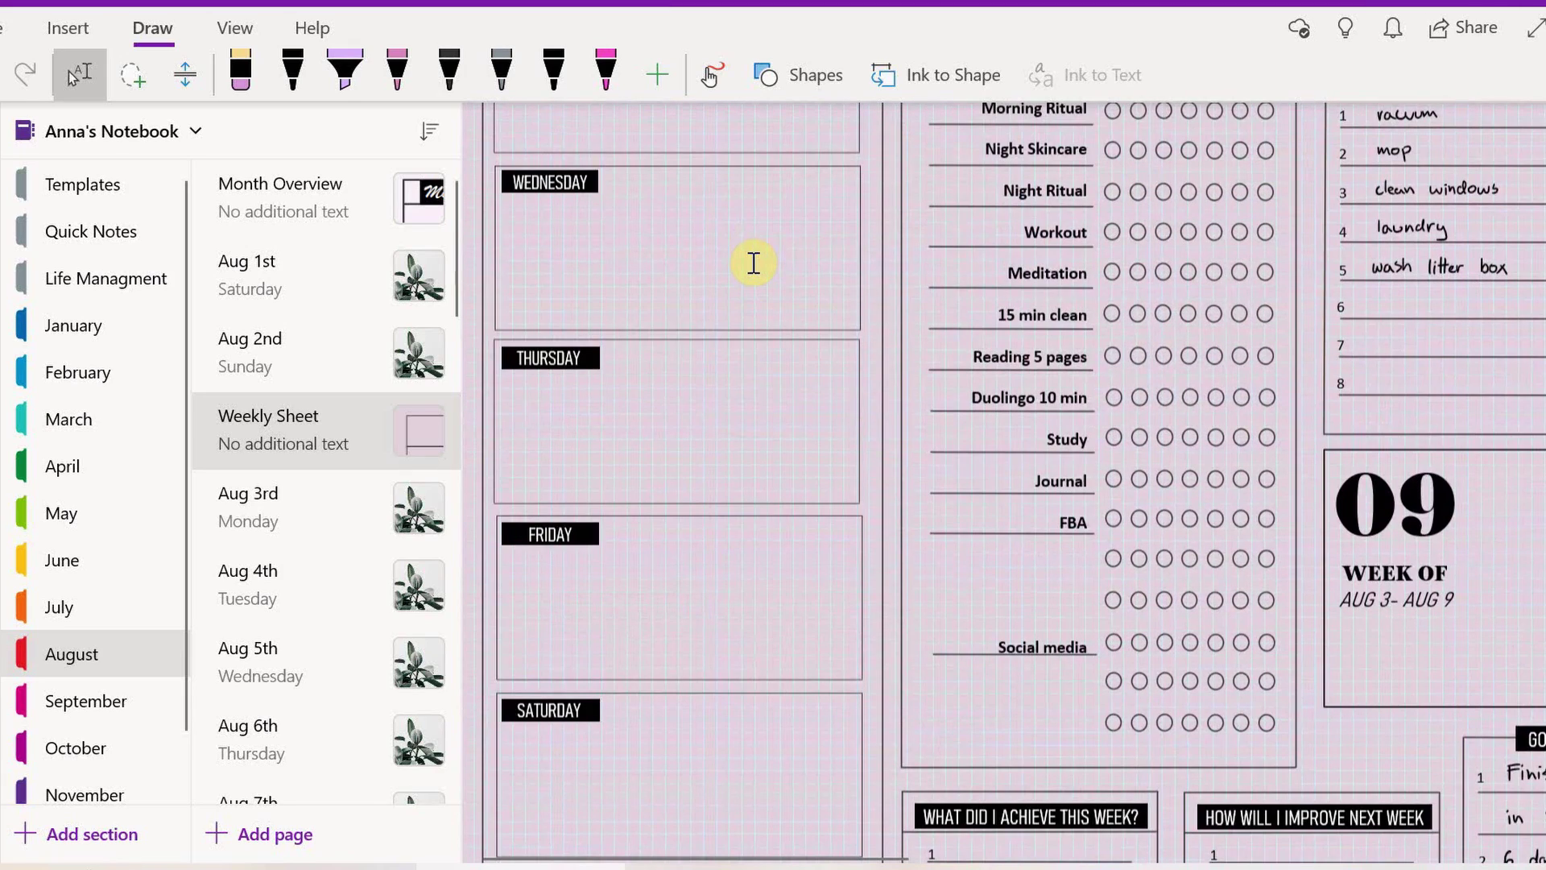
pyautogui.scroll(3, 754, 263)
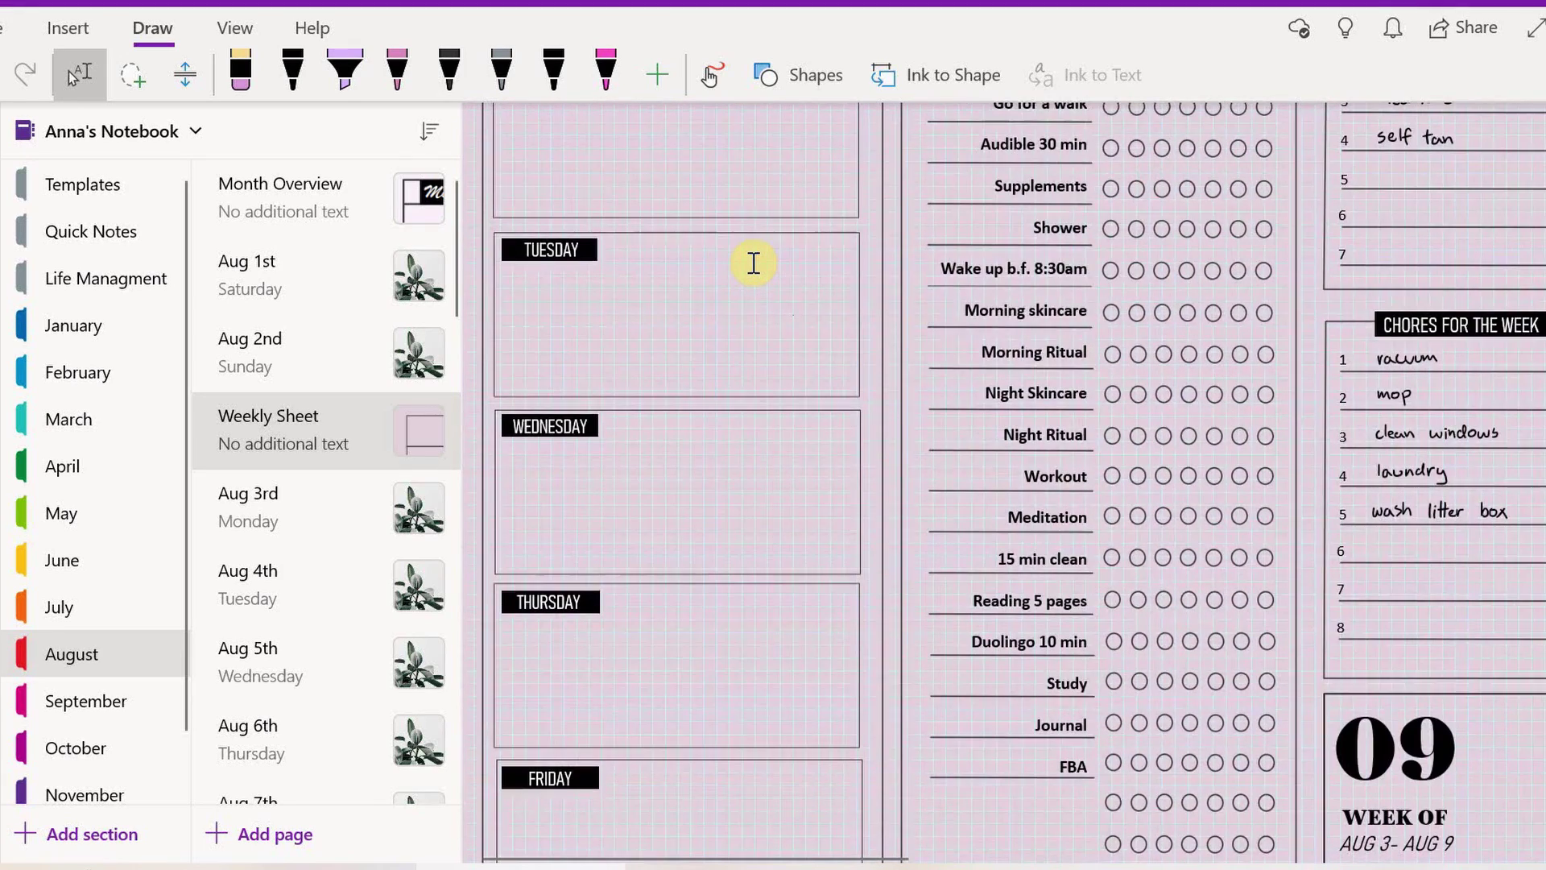
pyautogui.hscroll(6, 754, 263)
pyautogui.scroll(3, 753, 263)
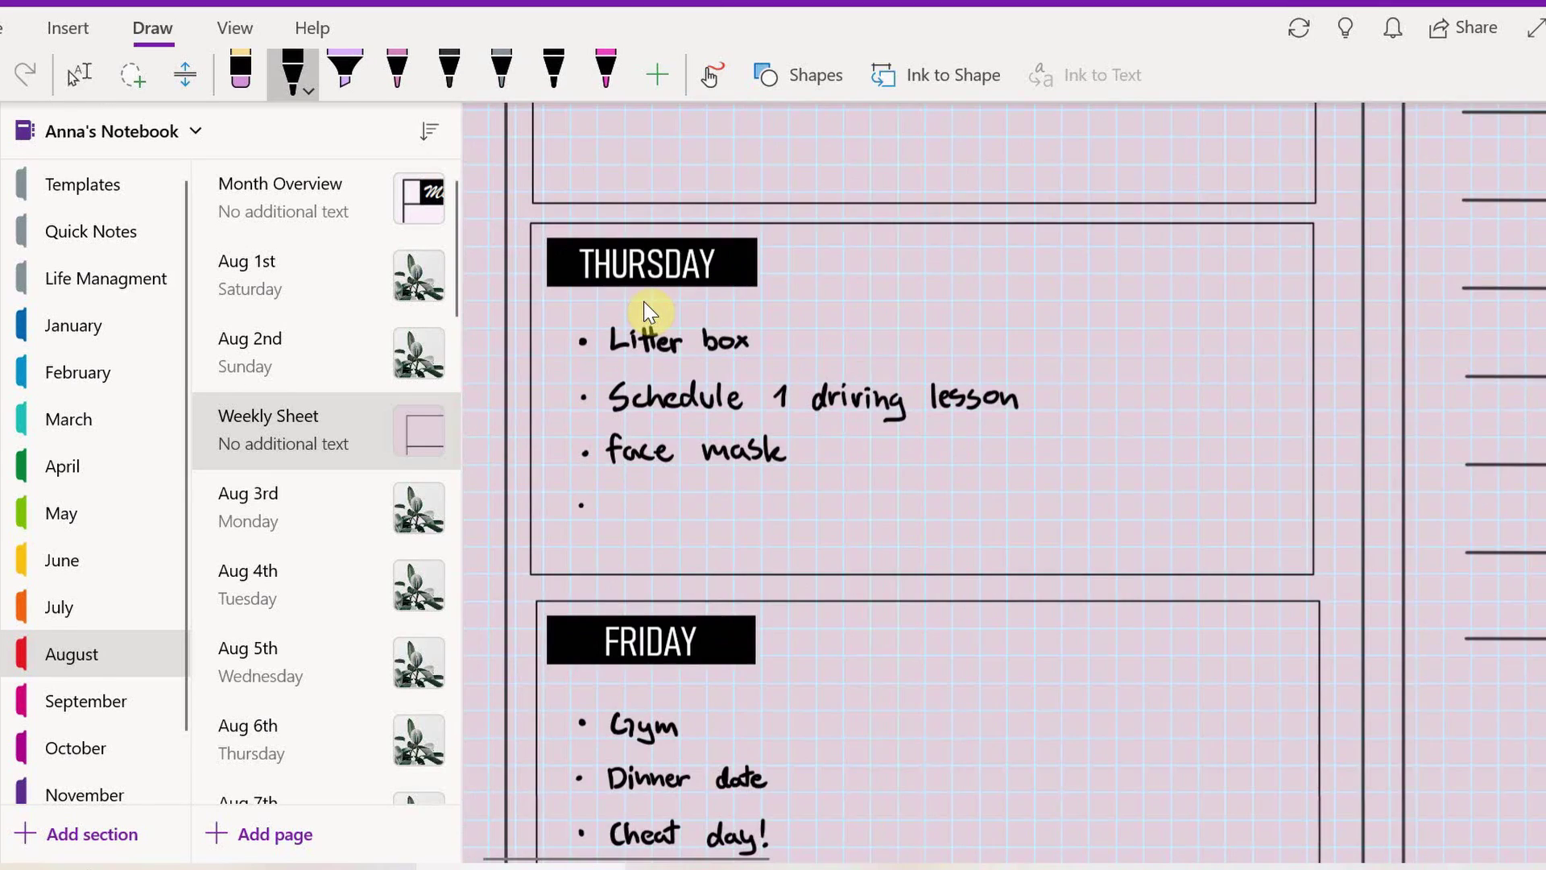
# - Handwrite the remaining Notes tasks into the Week at a Glance day boxes and cross them off the Notes list
pyautogui.moveTo(613, 491)
pyautogui.mouseDown()
pyautogui.moveTo(656, 516)
pyautogui.moveTo(748, 514)
pyautogui.mouseUp()
pyautogui.moveTo(1091, 286); pyautogui.dragTo(1203, 290)
pyautogui.scroll(-1, 650, 312)
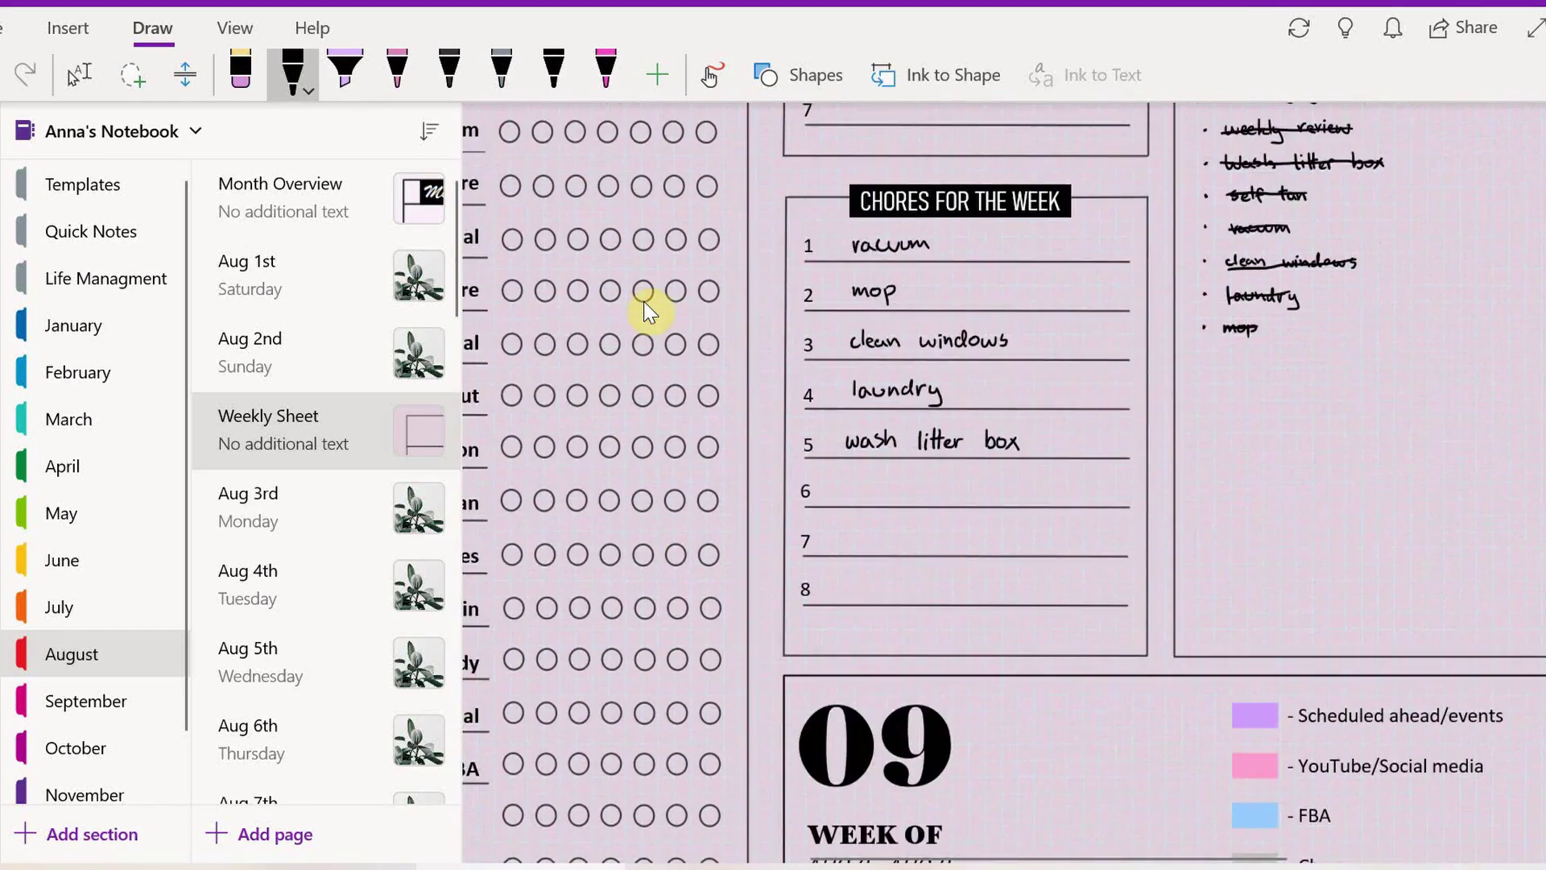
pyautogui.scroll(3, 645, 311)
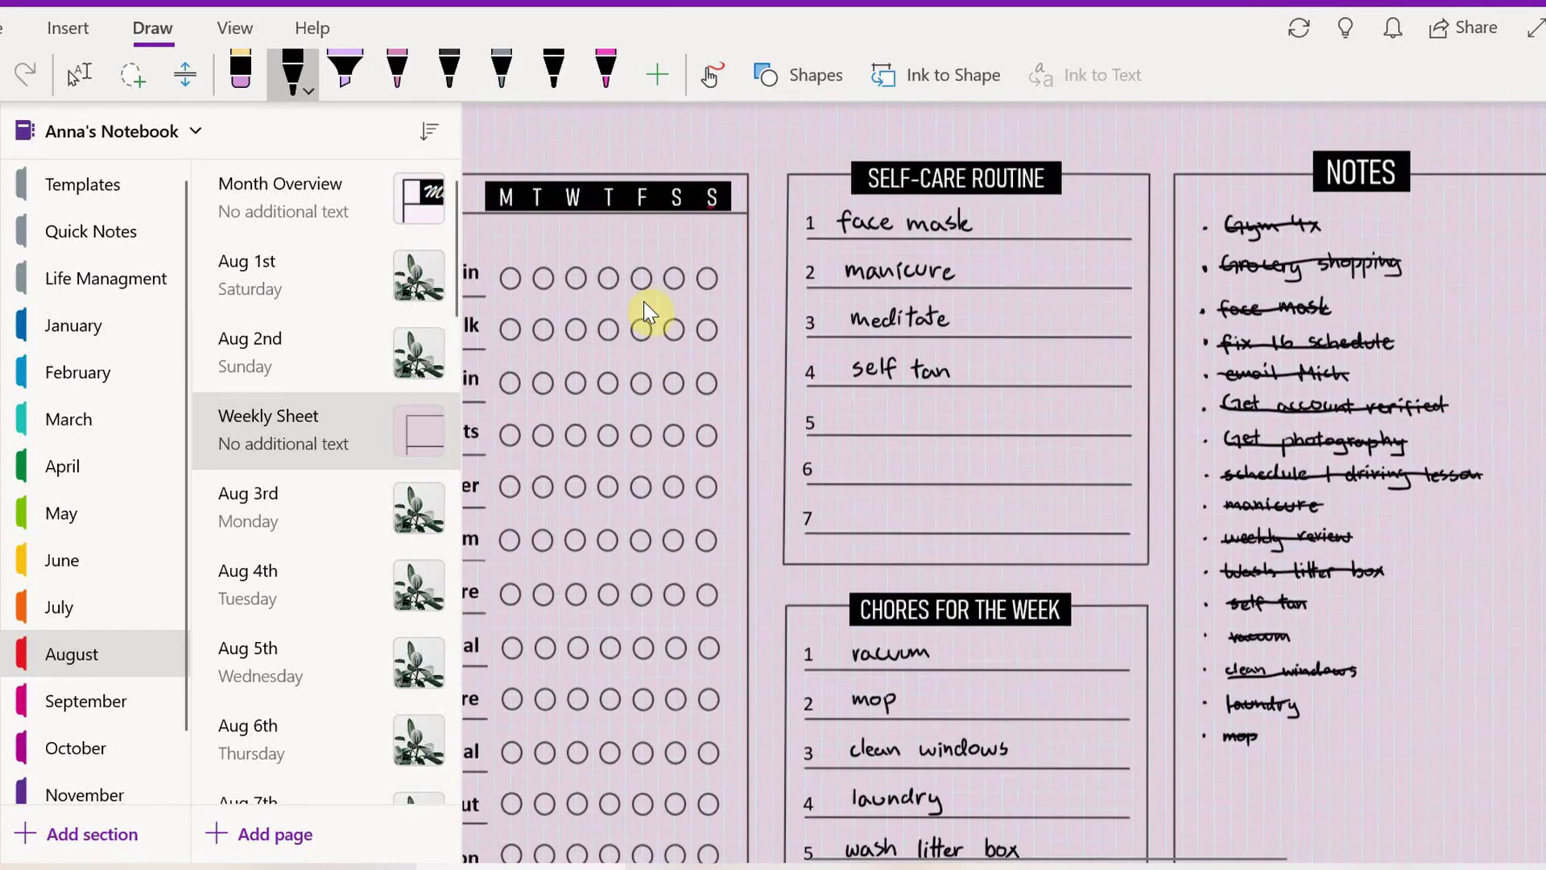
pyautogui.press('Escape')
pyautogui.hscroll(-1, 908, 364)
pyautogui.scroll(-8, 909, 364)
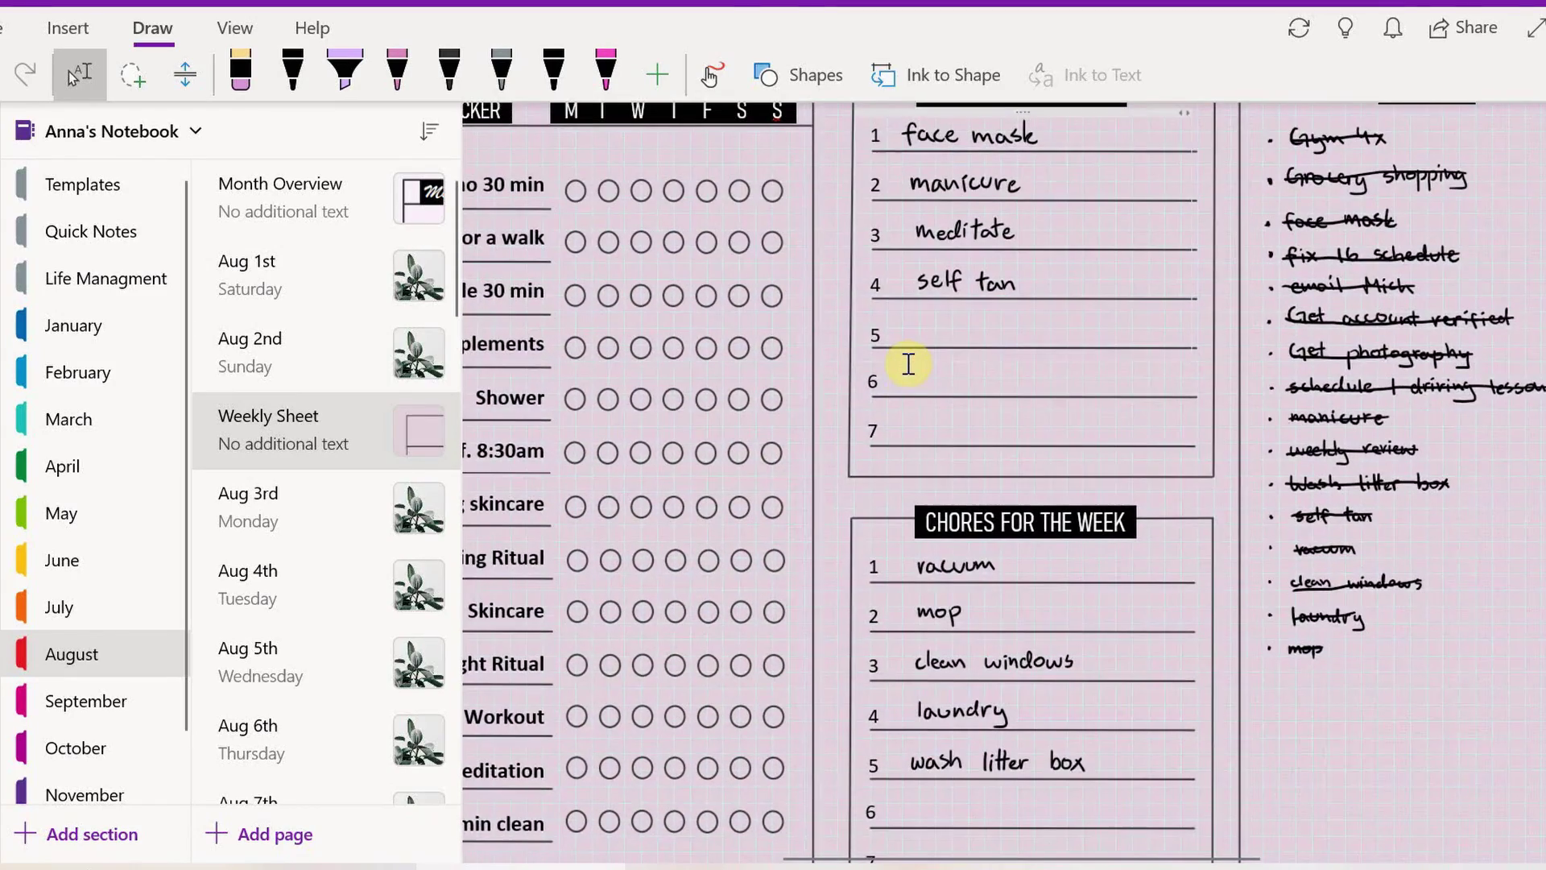
pyautogui.hscroll(-3, 908, 364)
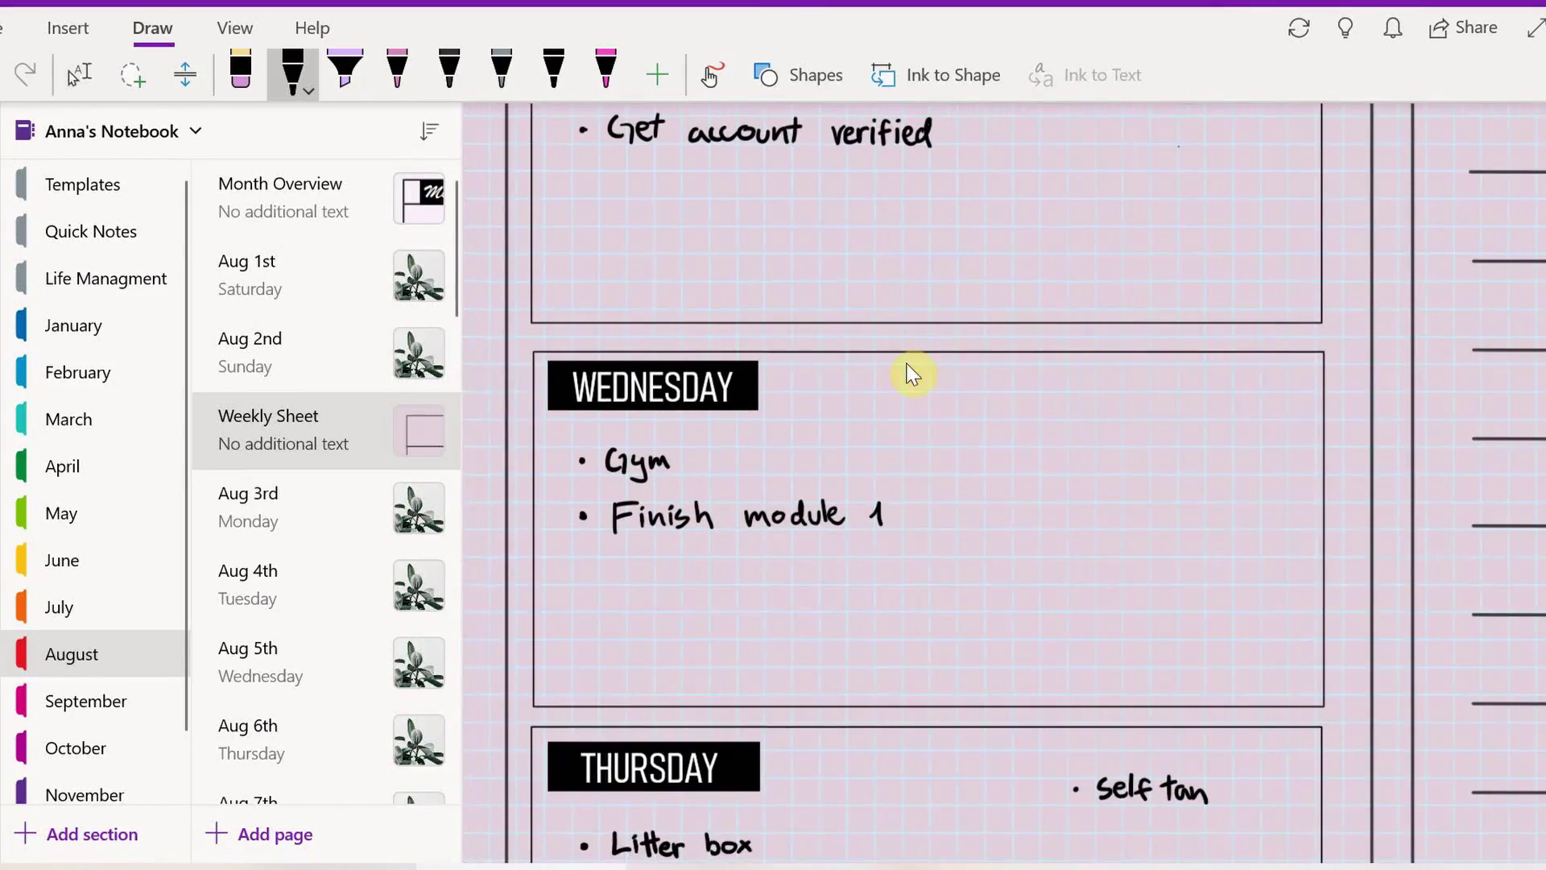
# - Handwrite Vacuum, Mop and Clean windows as further bullets in the Wednesday box
pyautogui.hotkey('ctrl', 'z')
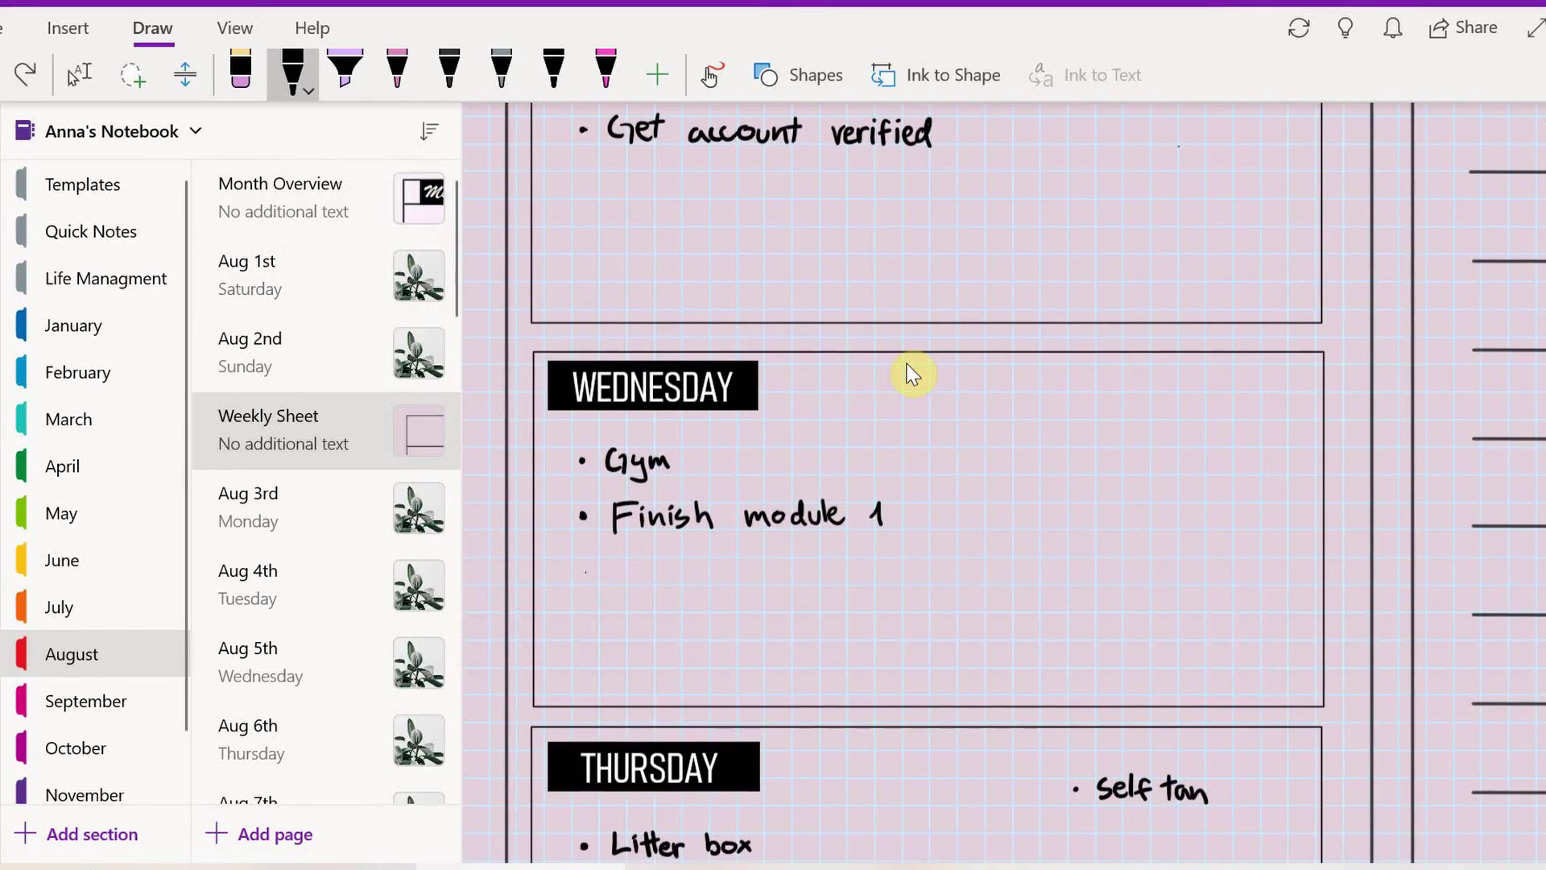
pyautogui.moveTo(623, 572); pyautogui.dragTo(625, 577)
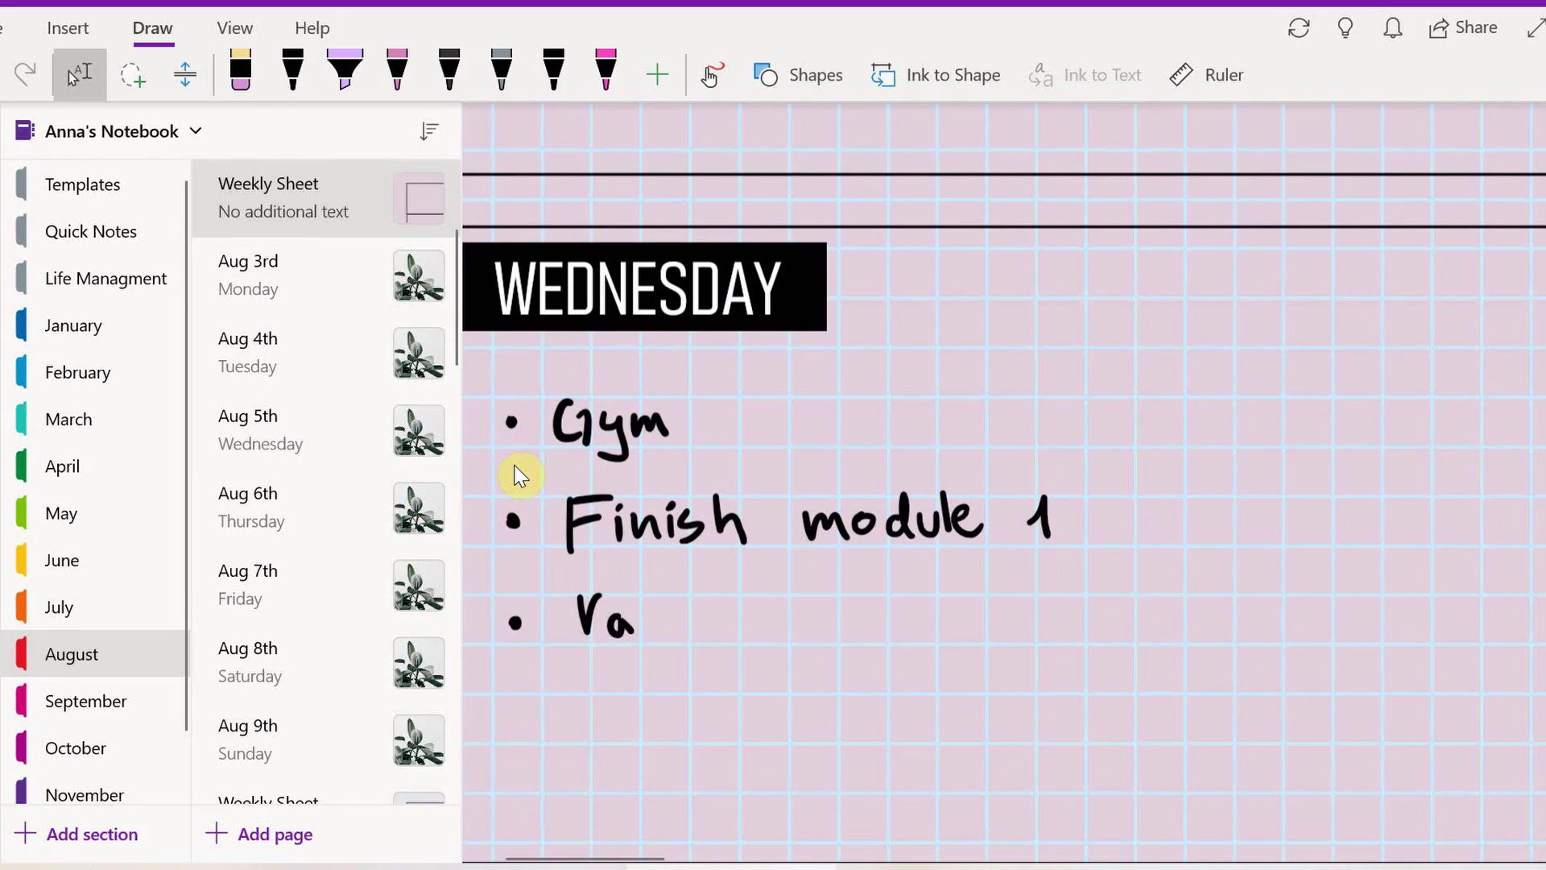
pyautogui.moveTo(659, 616)
pyautogui.mouseDown()
pyautogui.moveTo(658, 635)
pyautogui.moveTo(748, 637)
pyautogui.mouseUp()
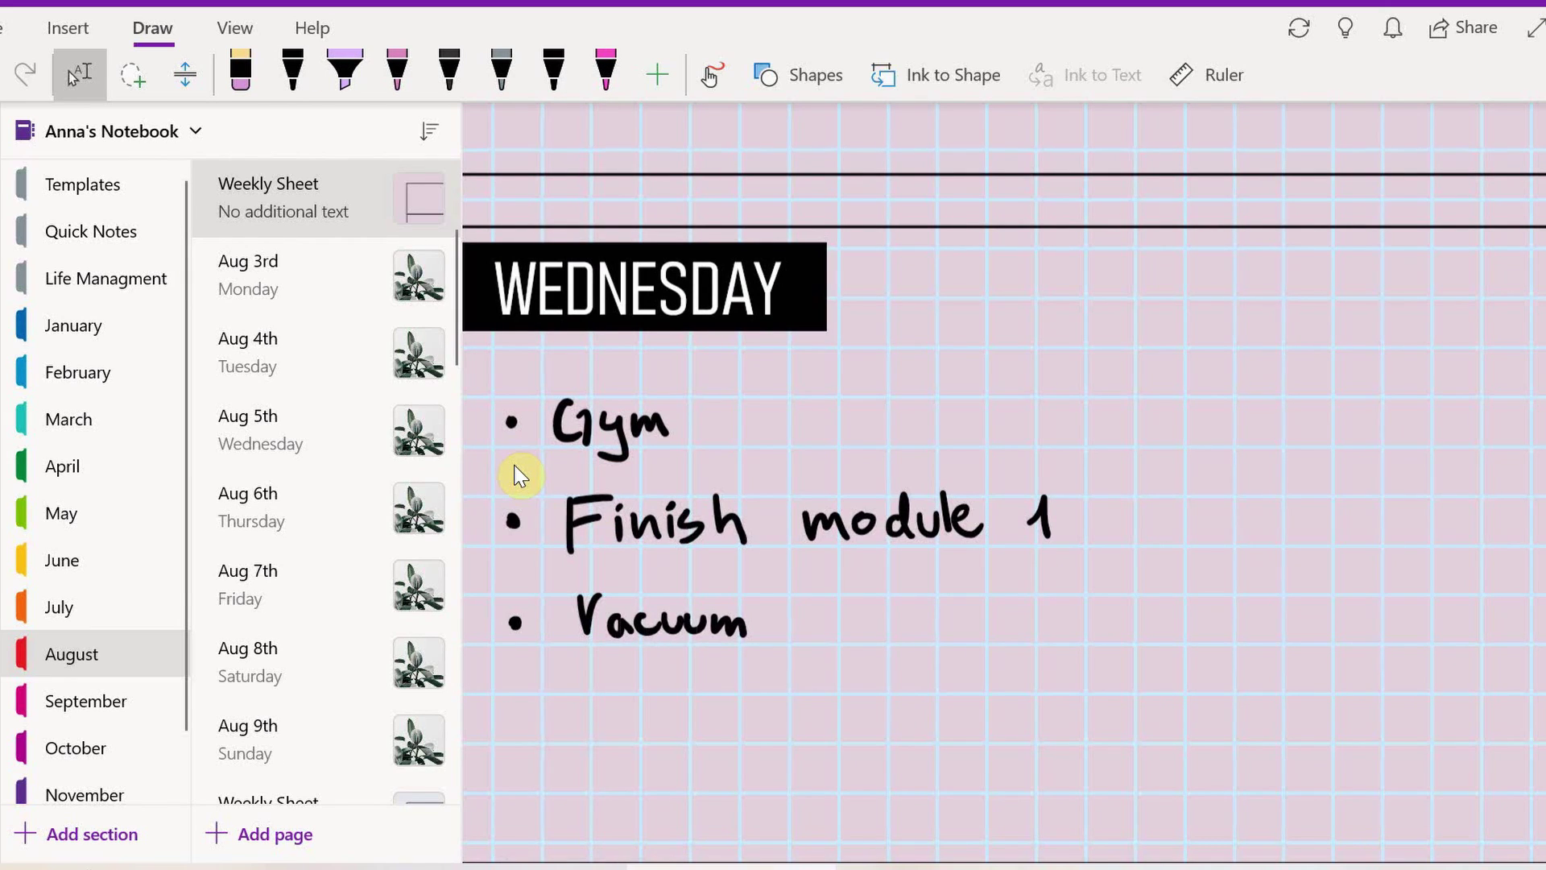
pyautogui.moveTo(561, 740)
pyautogui.mouseDown()
pyautogui.moveTo(586, 707)
pyautogui.moveTo(591, 742)
pyautogui.mouseUp()
pyautogui.moveTo(606, 716); pyautogui.dragTo(619, 753)
pyautogui.moveTo(619, 720); pyautogui.dragTo(620, 736)
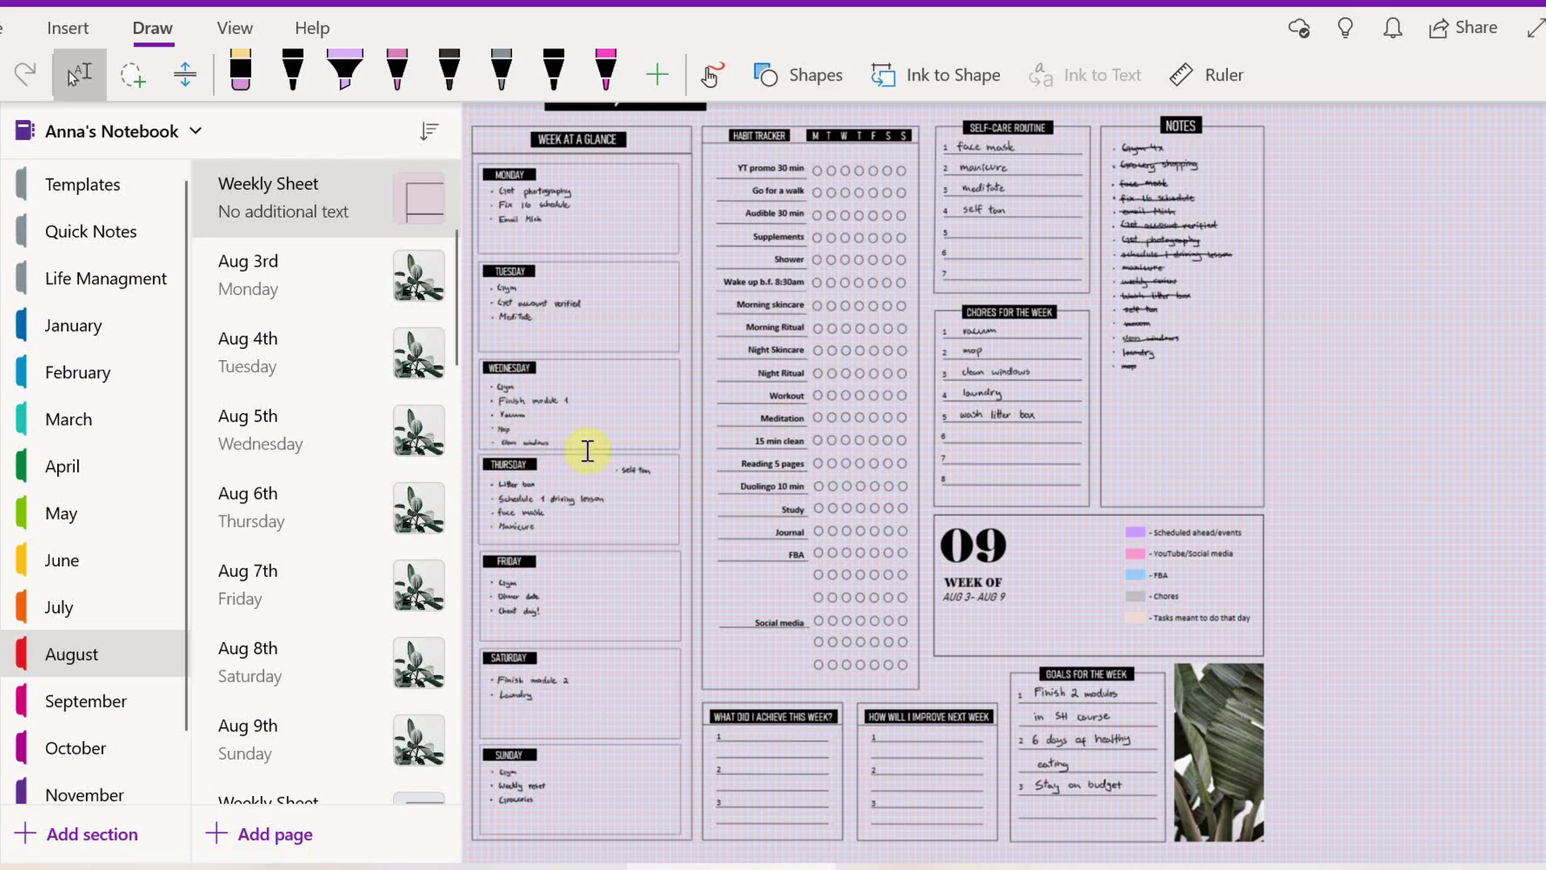
# - Examine the colour key beside the week number and compare its categories with the tasks in the day boxes
pyautogui.scroll(5, 1075, 661)
pyautogui.hscroll(3, 1075, 662)
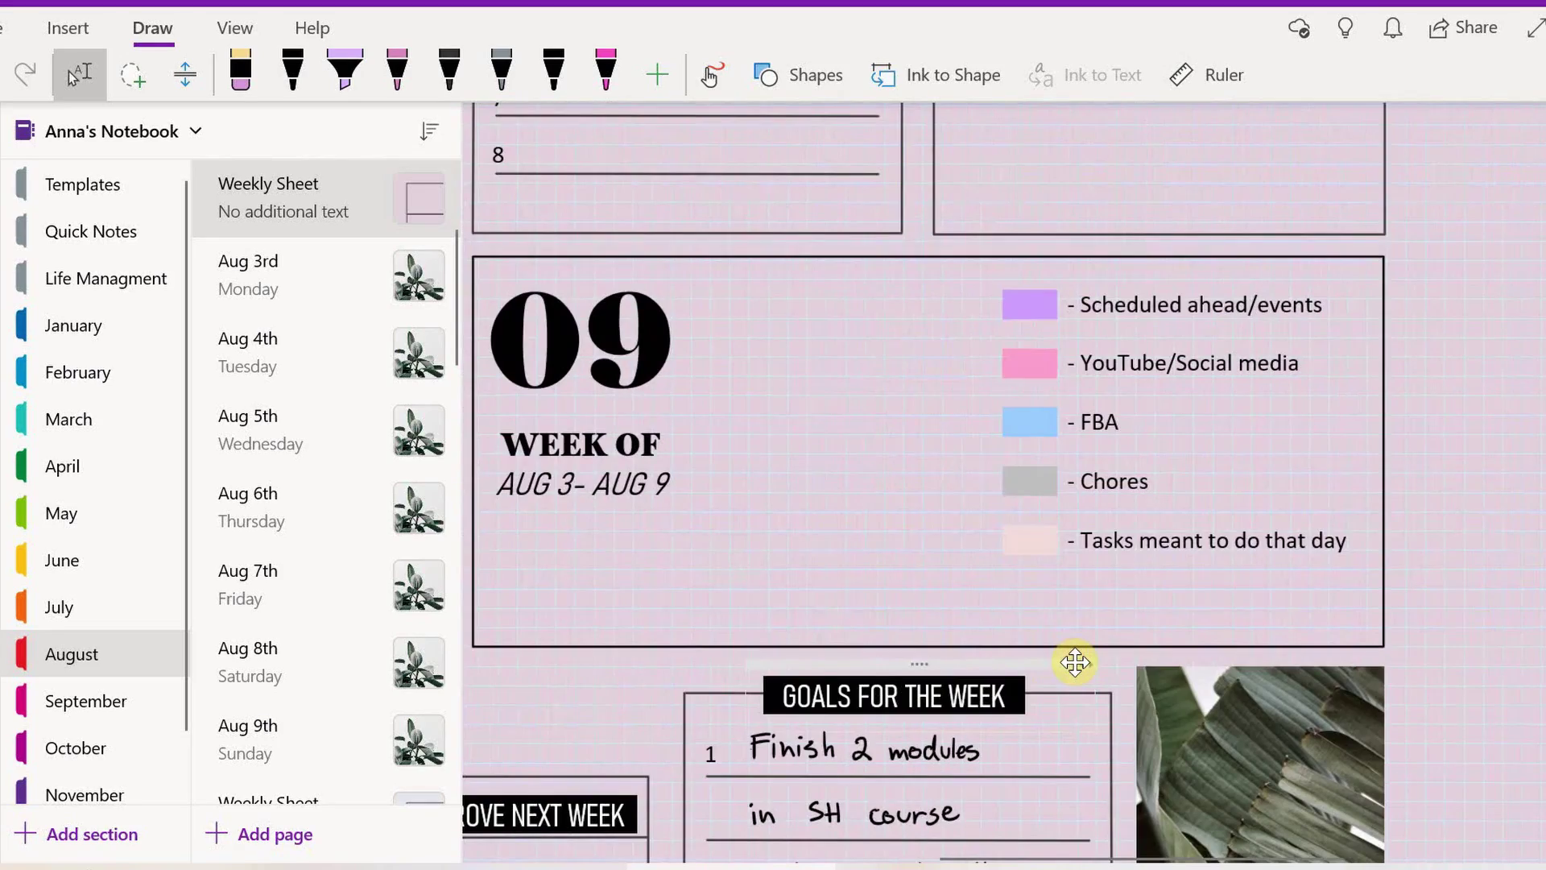
pyautogui.scroll(-3, 1075, 662)
pyautogui.hscroll(-8, 1075, 662)
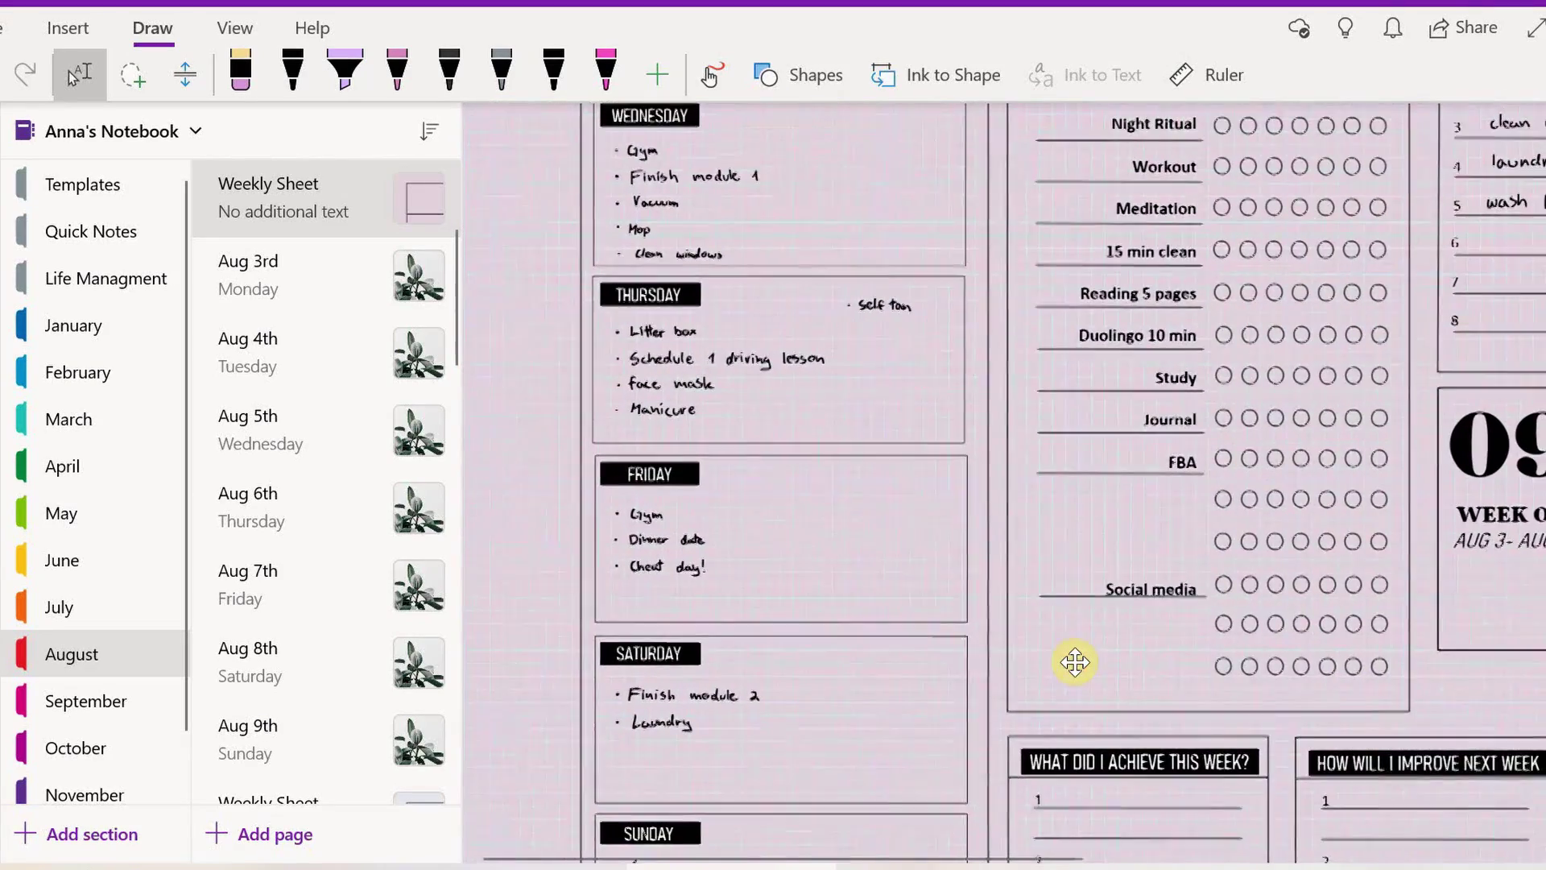
pyautogui.hscroll(9, 1075, 662)
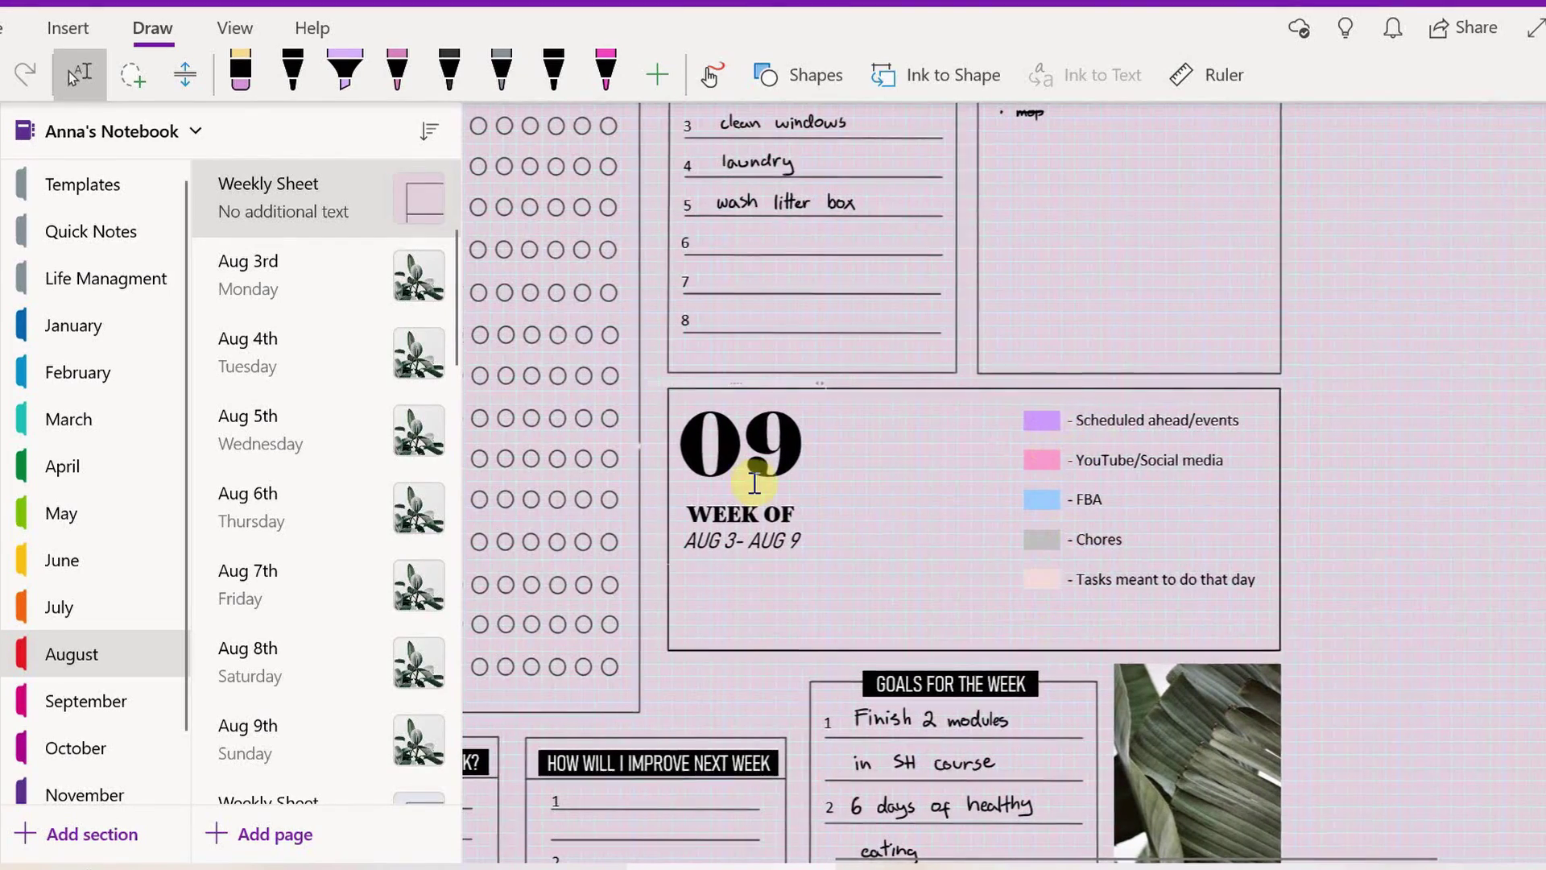
pyautogui.hscroll(-7, 754, 483)
pyautogui.hscroll(-2, 755, 483)
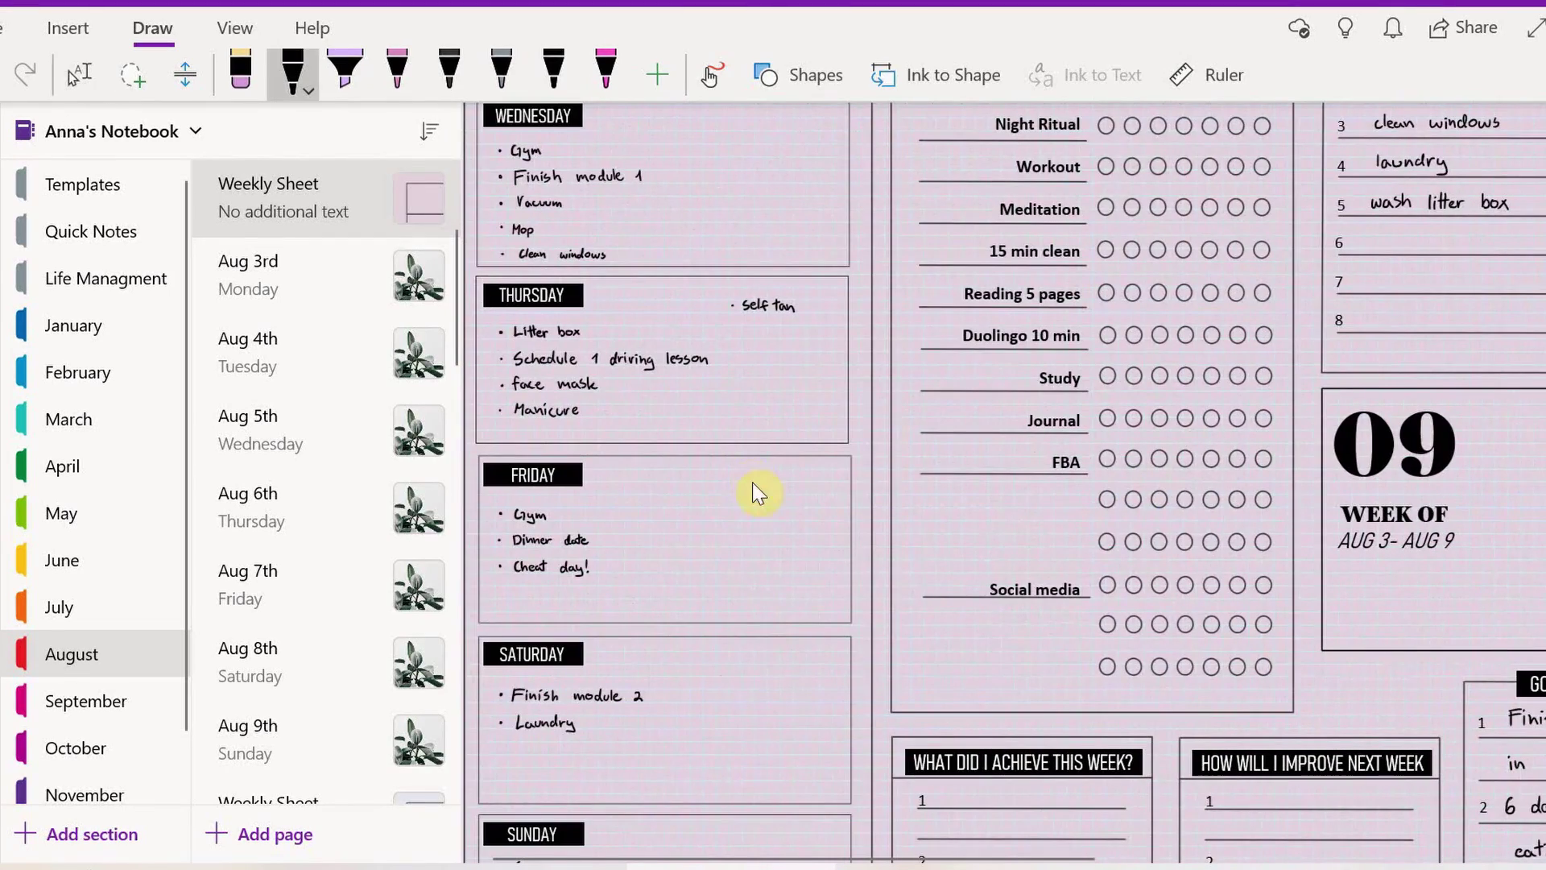
# - Highlight "Dinner date" and "Cheat day!" in the Friday box in purple, the Scheduled ahead/events colour
pyautogui.click(345, 74)
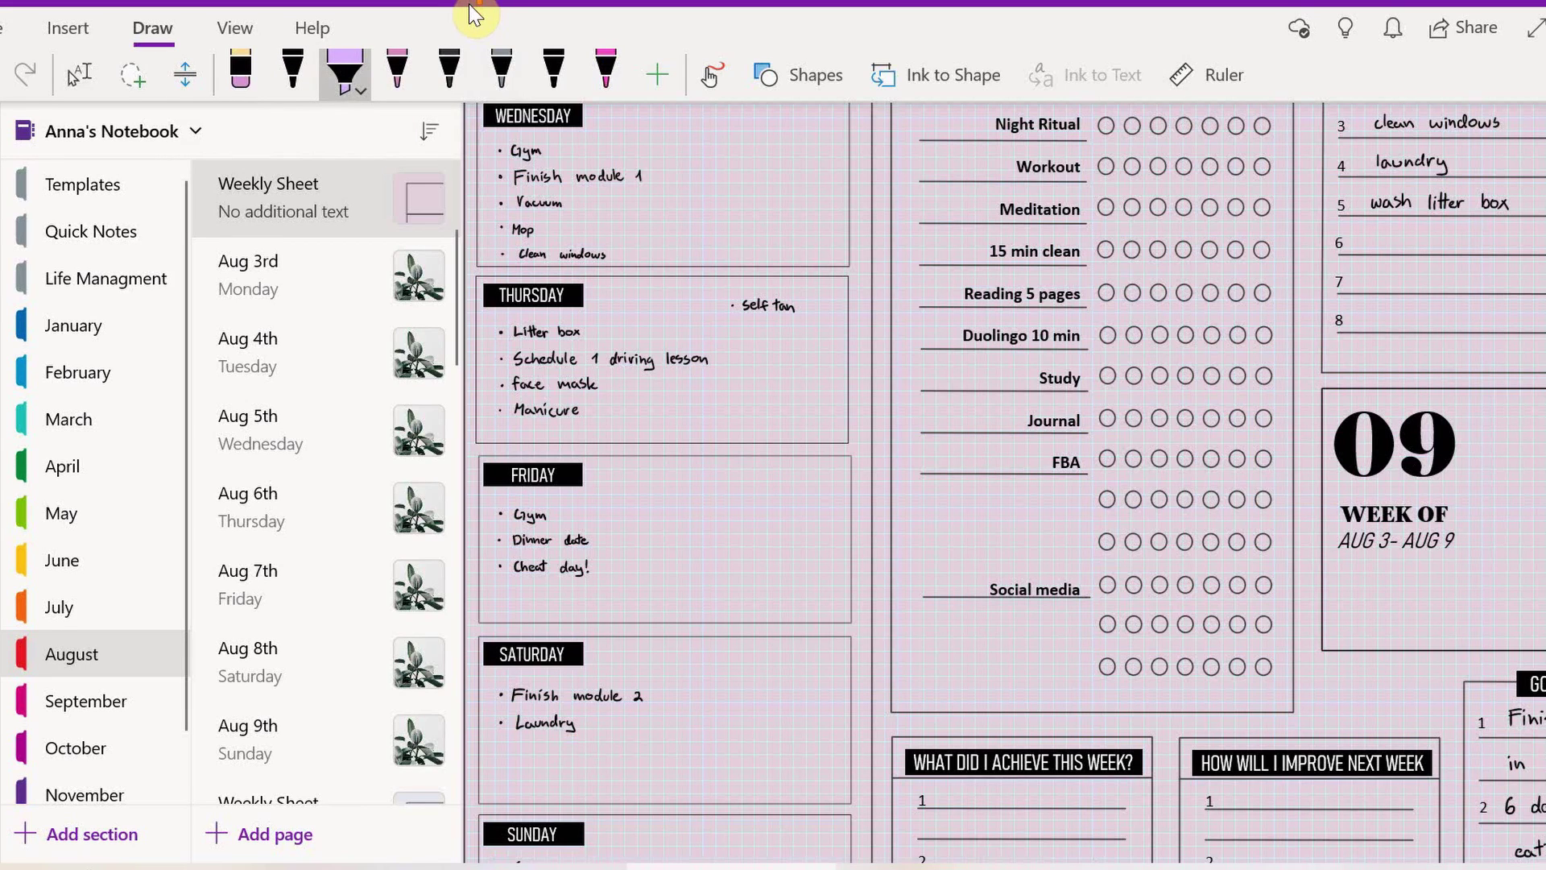
pyautogui.press('Escape')
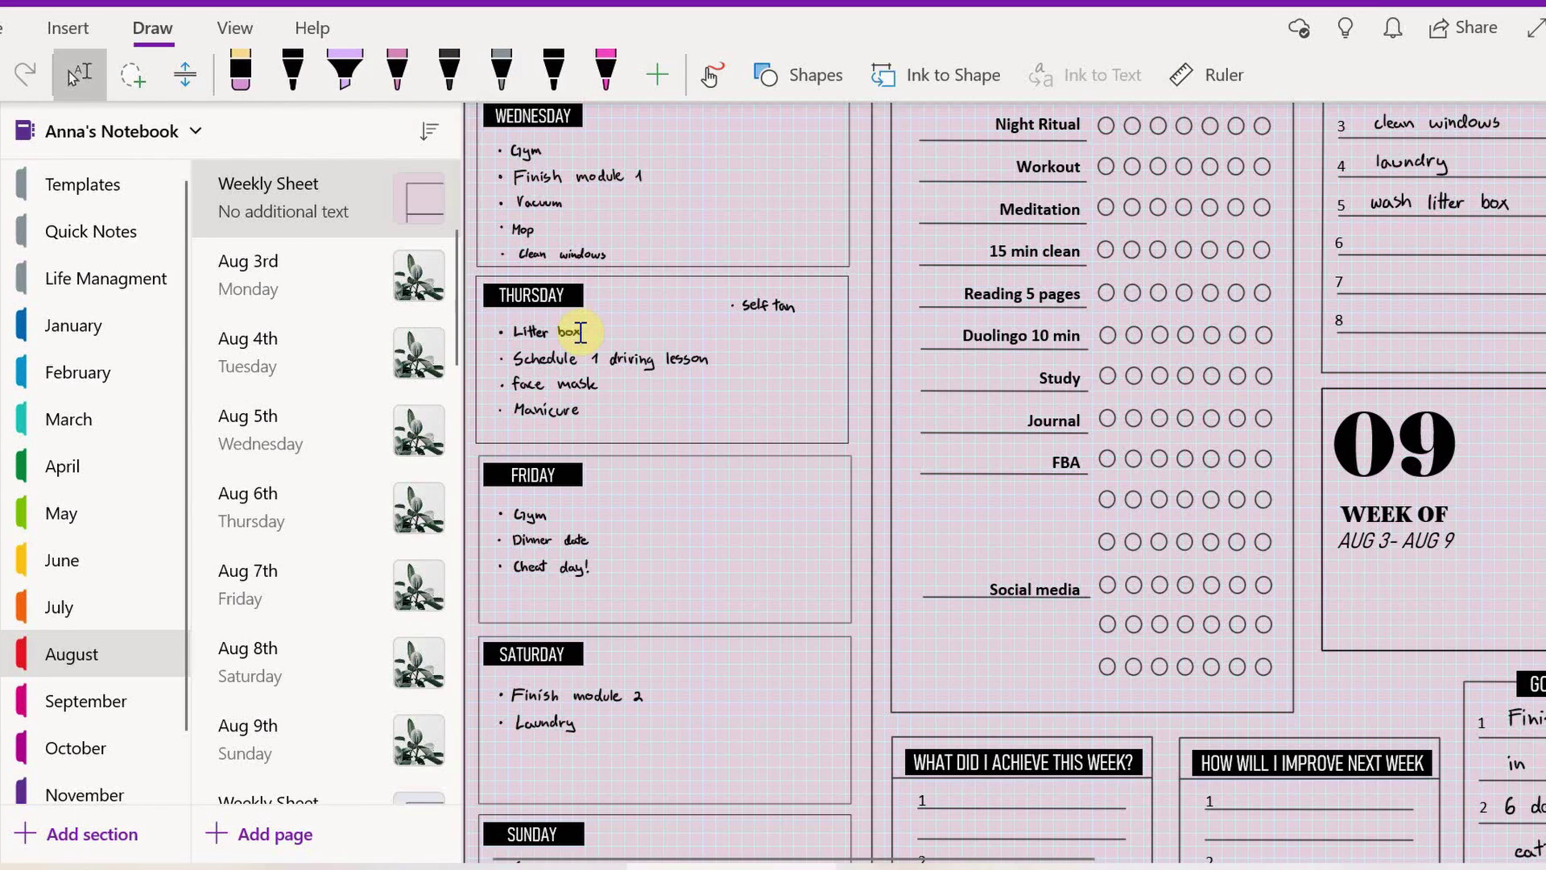
pyautogui.press('Escape')
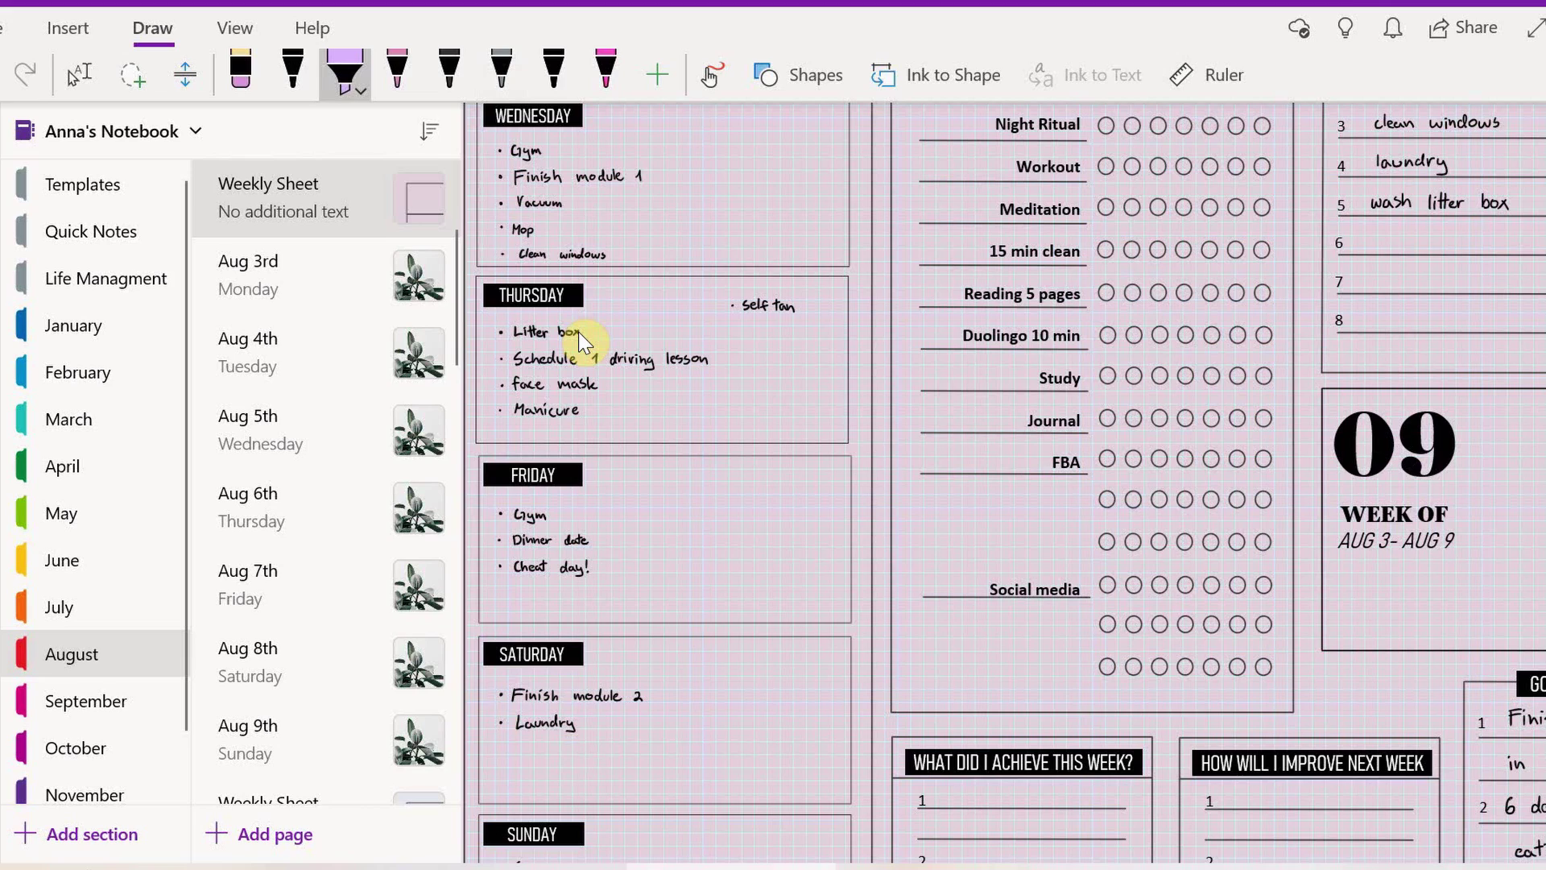
pyautogui.scroll(3, 579, 343)
pyautogui.press('Escape')
pyautogui.scroll(1, 687, 335)
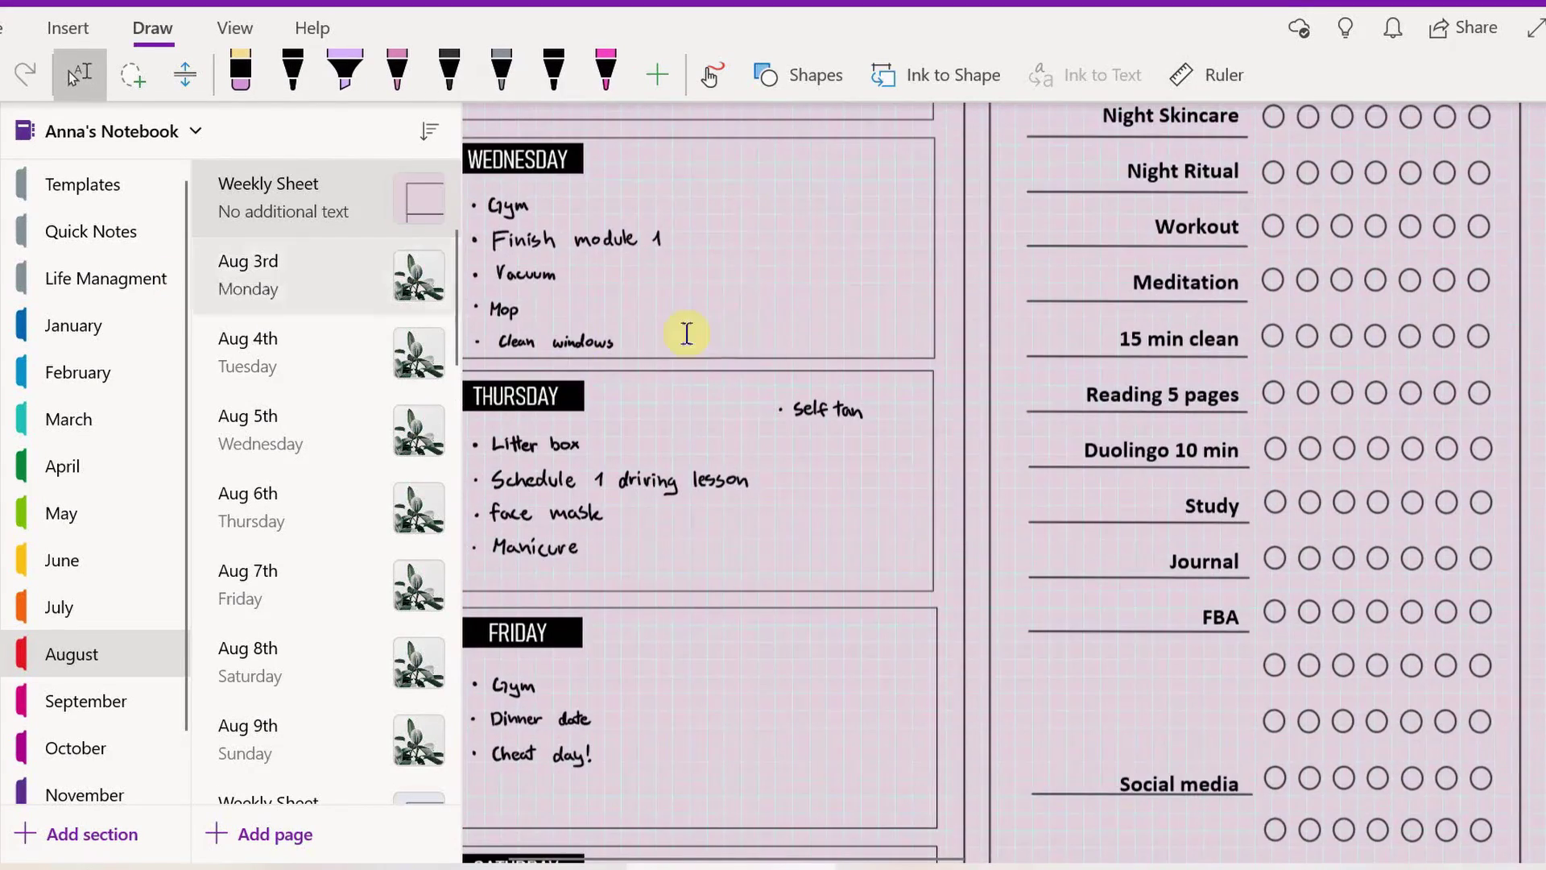
pyautogui.hscroll(3, 738, 337)
pyautogui.hscroll(5, 738, 337)
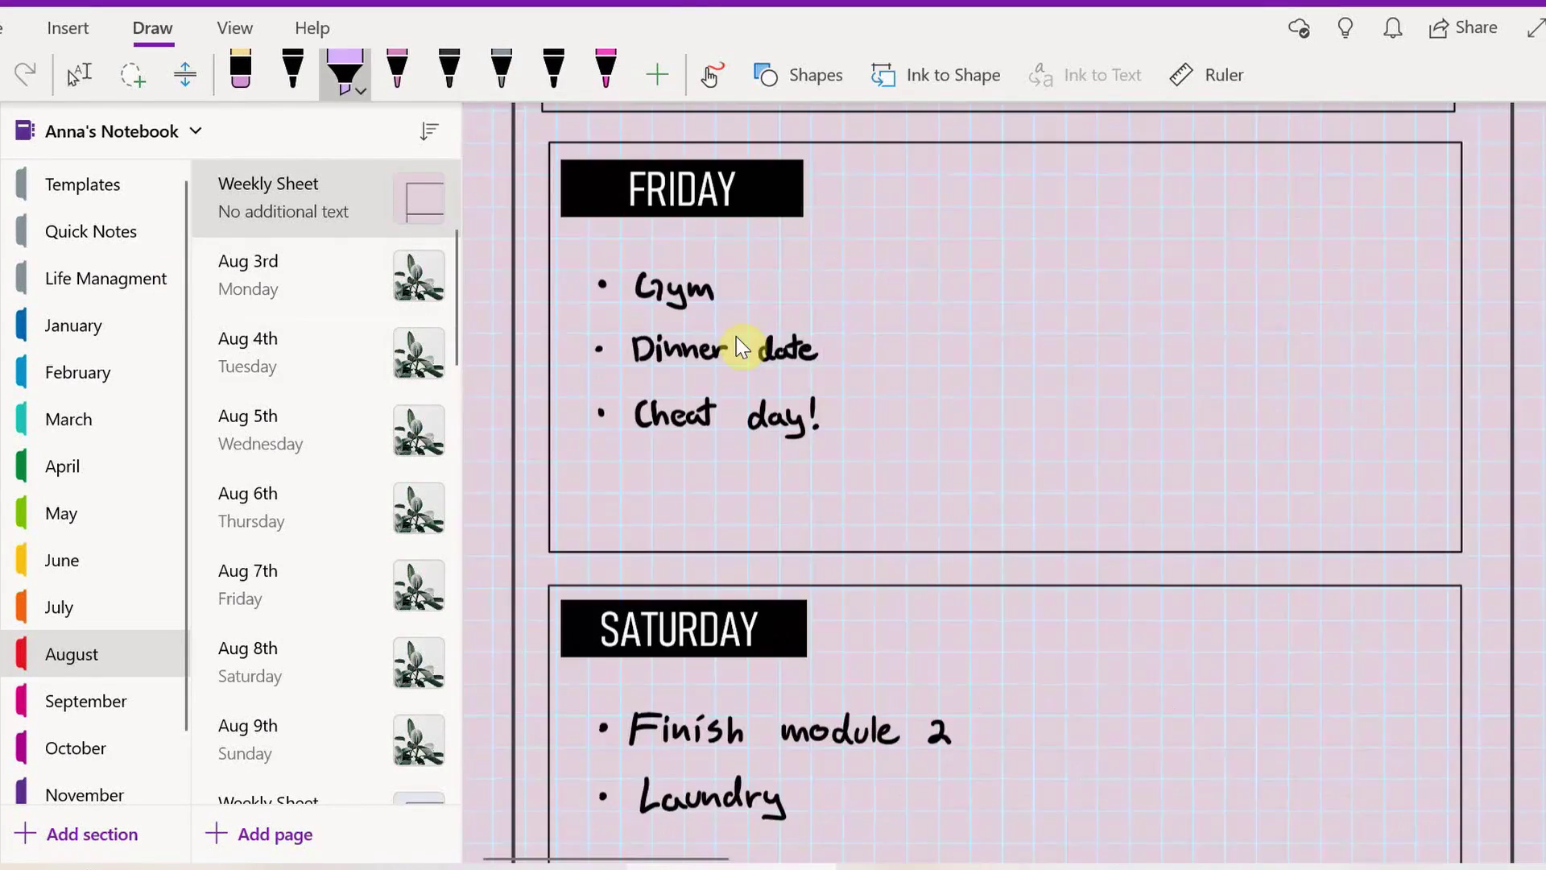
pyautogui.moveTo(827, 349); pyautogui.dragTo(620, 352)
pyautogui.moveTo(624, 415); pyautogui.dragTo(819, 424)
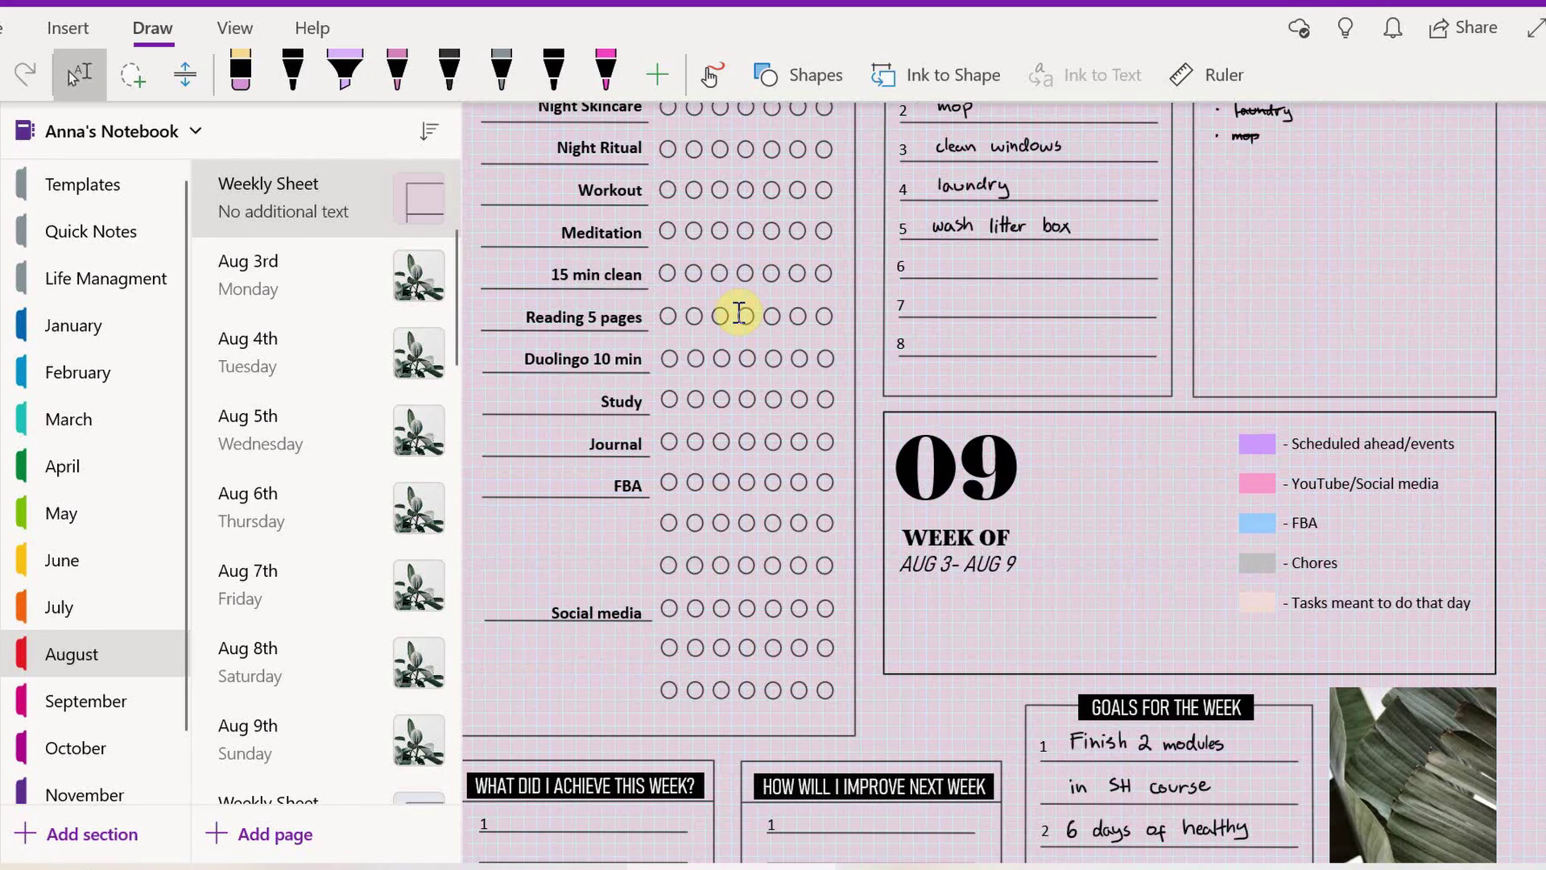
# - Highlight "Fix IG schedule" and the email task in the Monday box in pink, the YouTube/Social media colour
pyautogui.scroll(-5, 739, 314)
pyautogui.scroll(2, 740, 314)
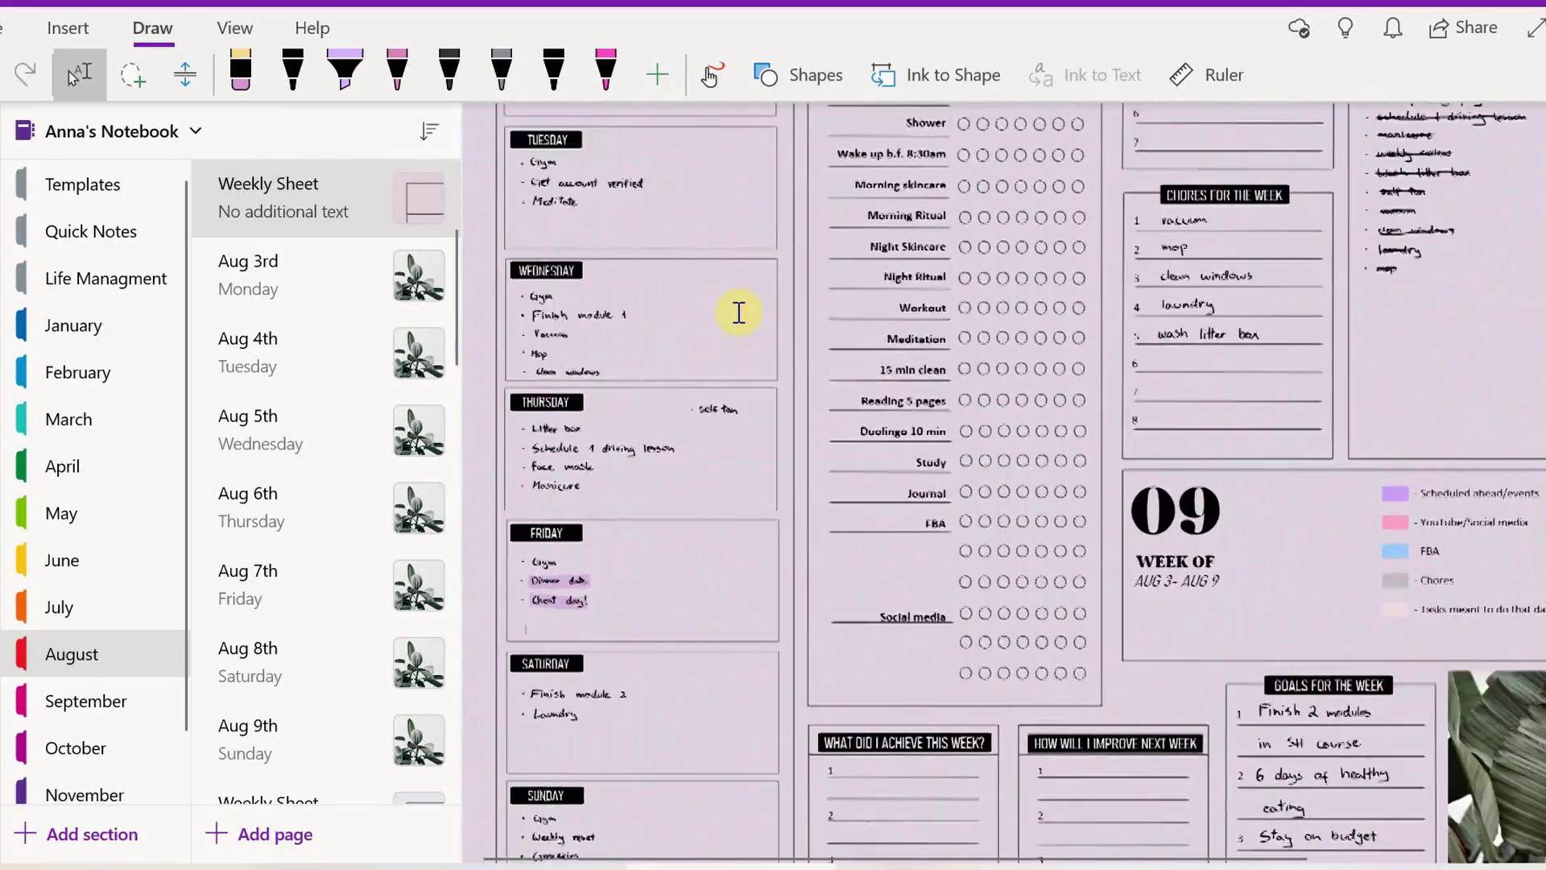
pyautogui.scroll(3, 739, 312)
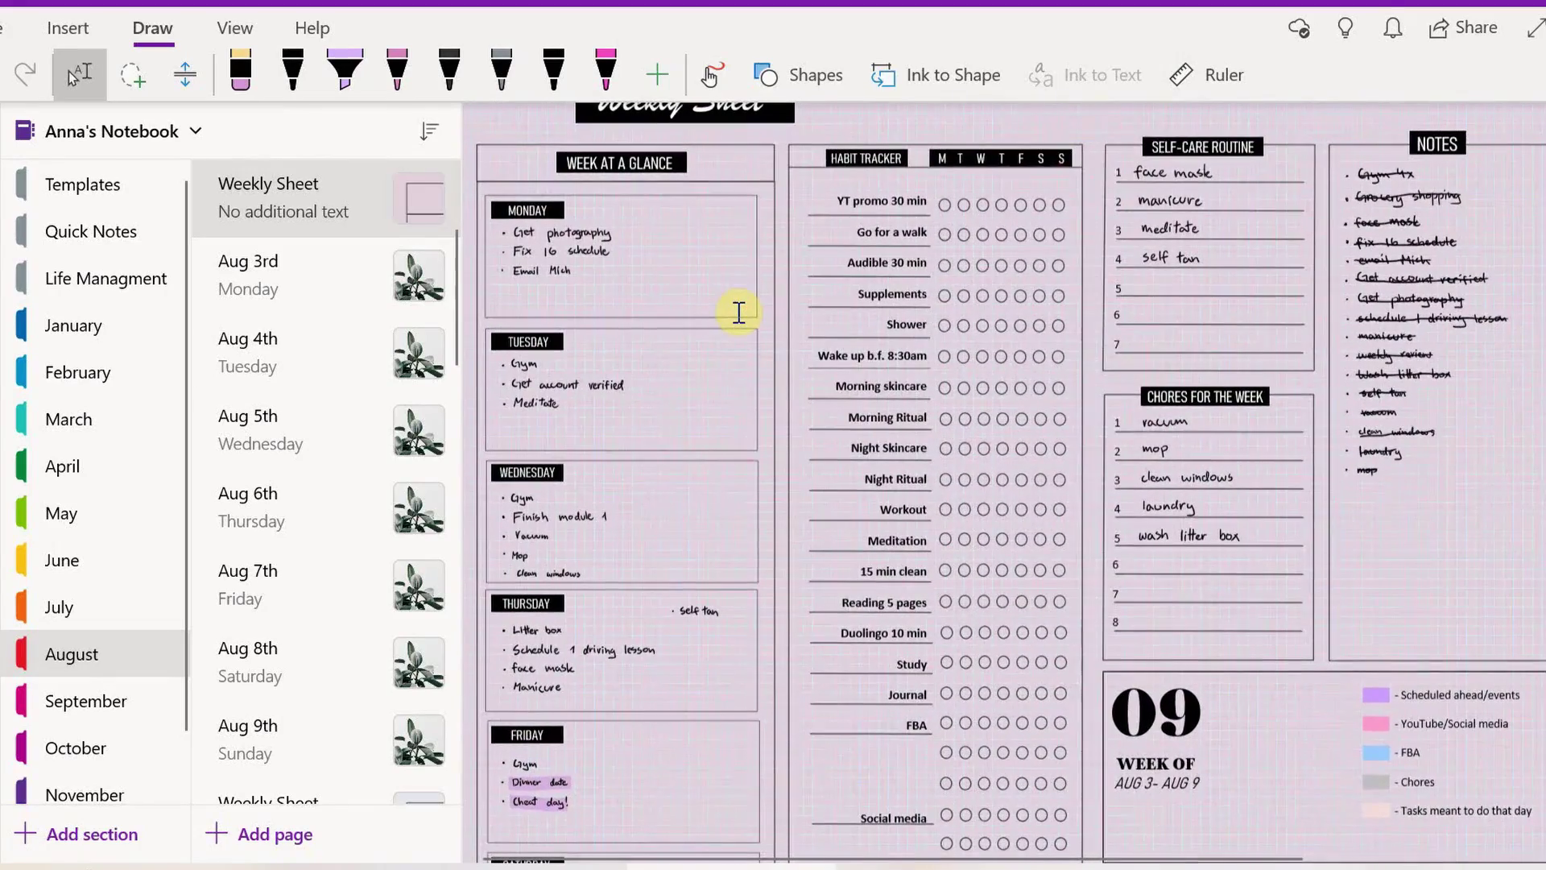
pyautogui.scroll(-2, 739, 313)
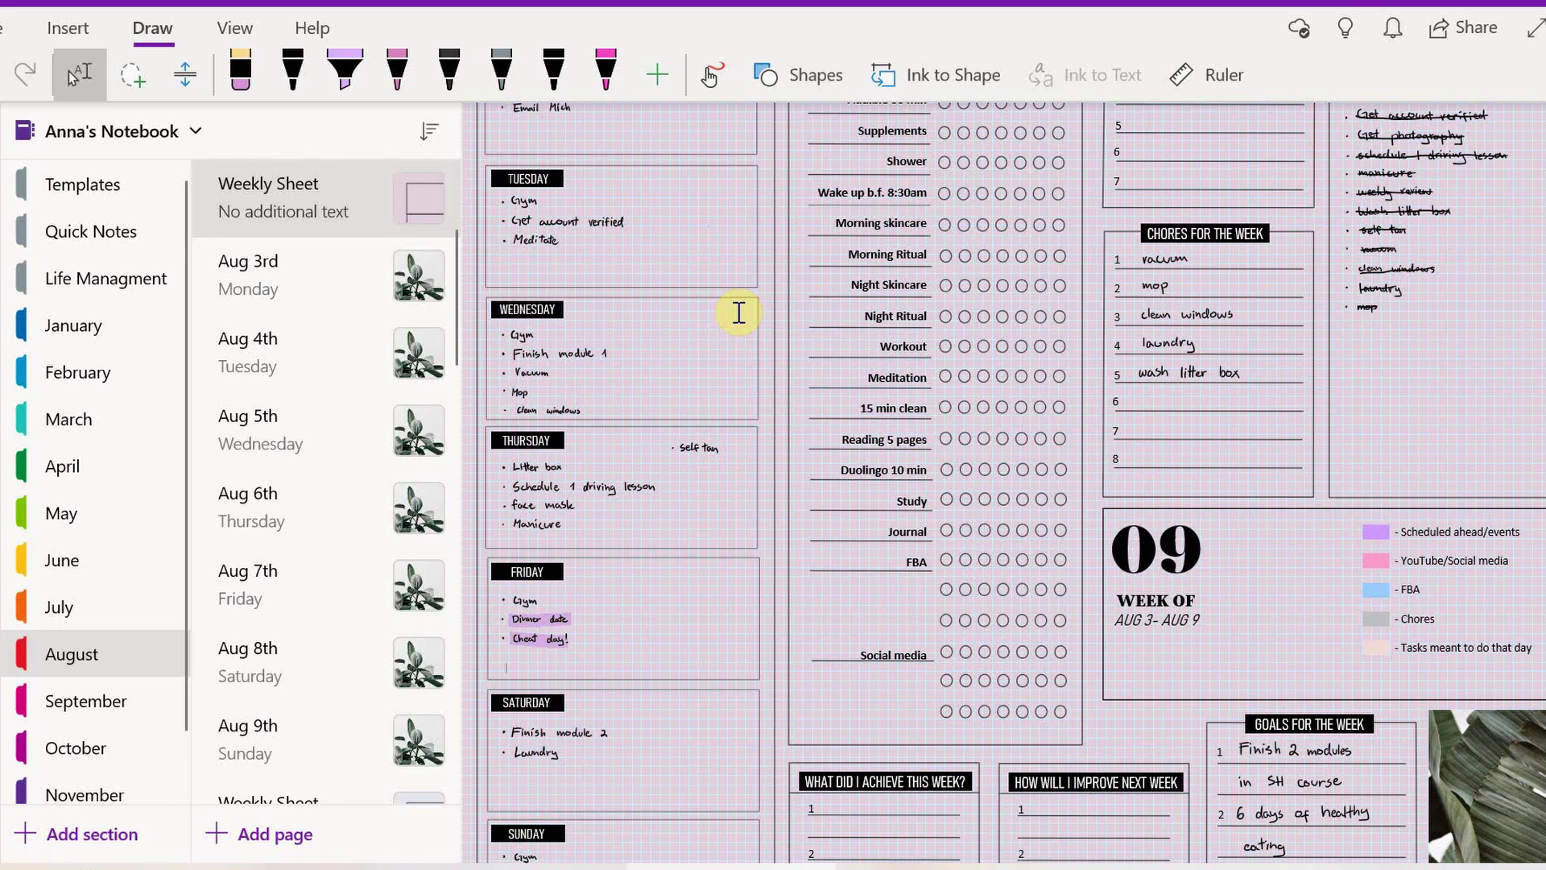
pyautogui.scroll(4, 739, 313)
pyautogui.scroll(-6, 727, 349)
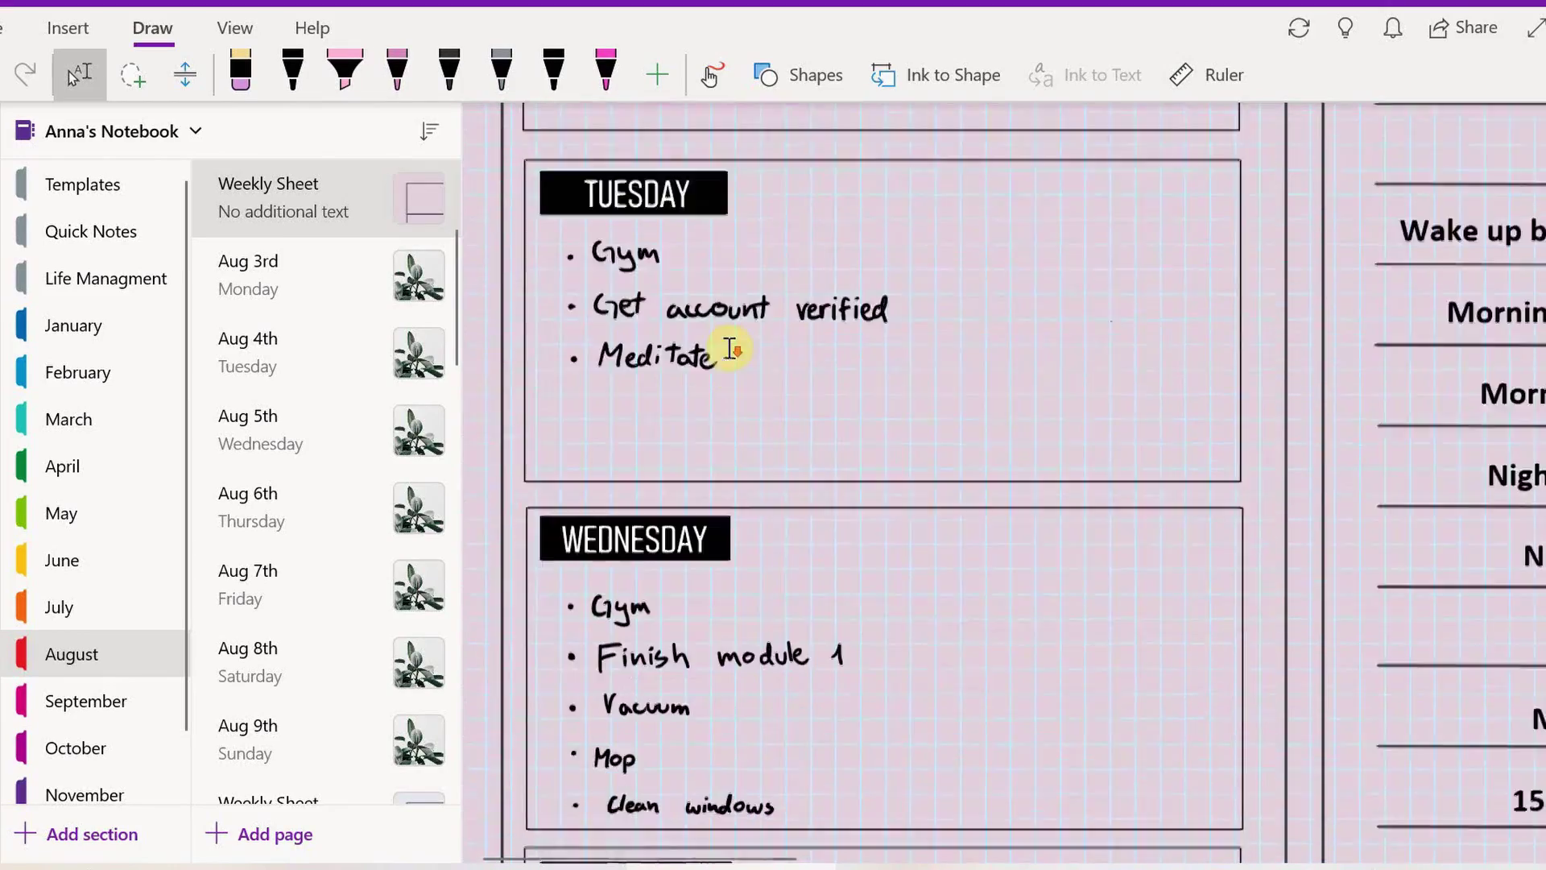
pyautogui.scroll(-1, 729, 348)
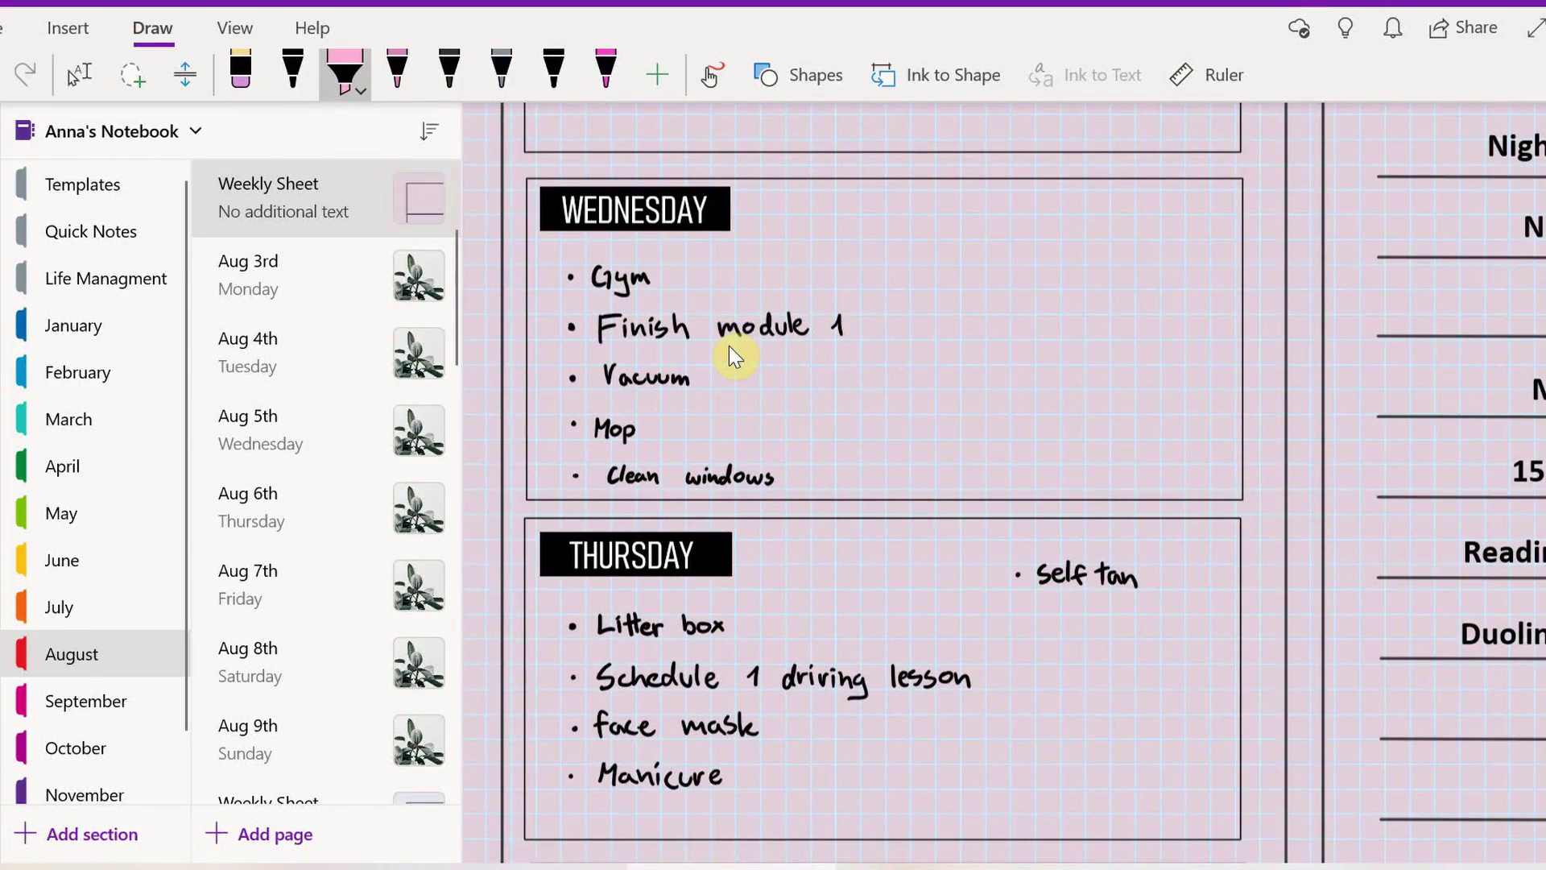
pyautogui.scroll(-4, 728, 346)
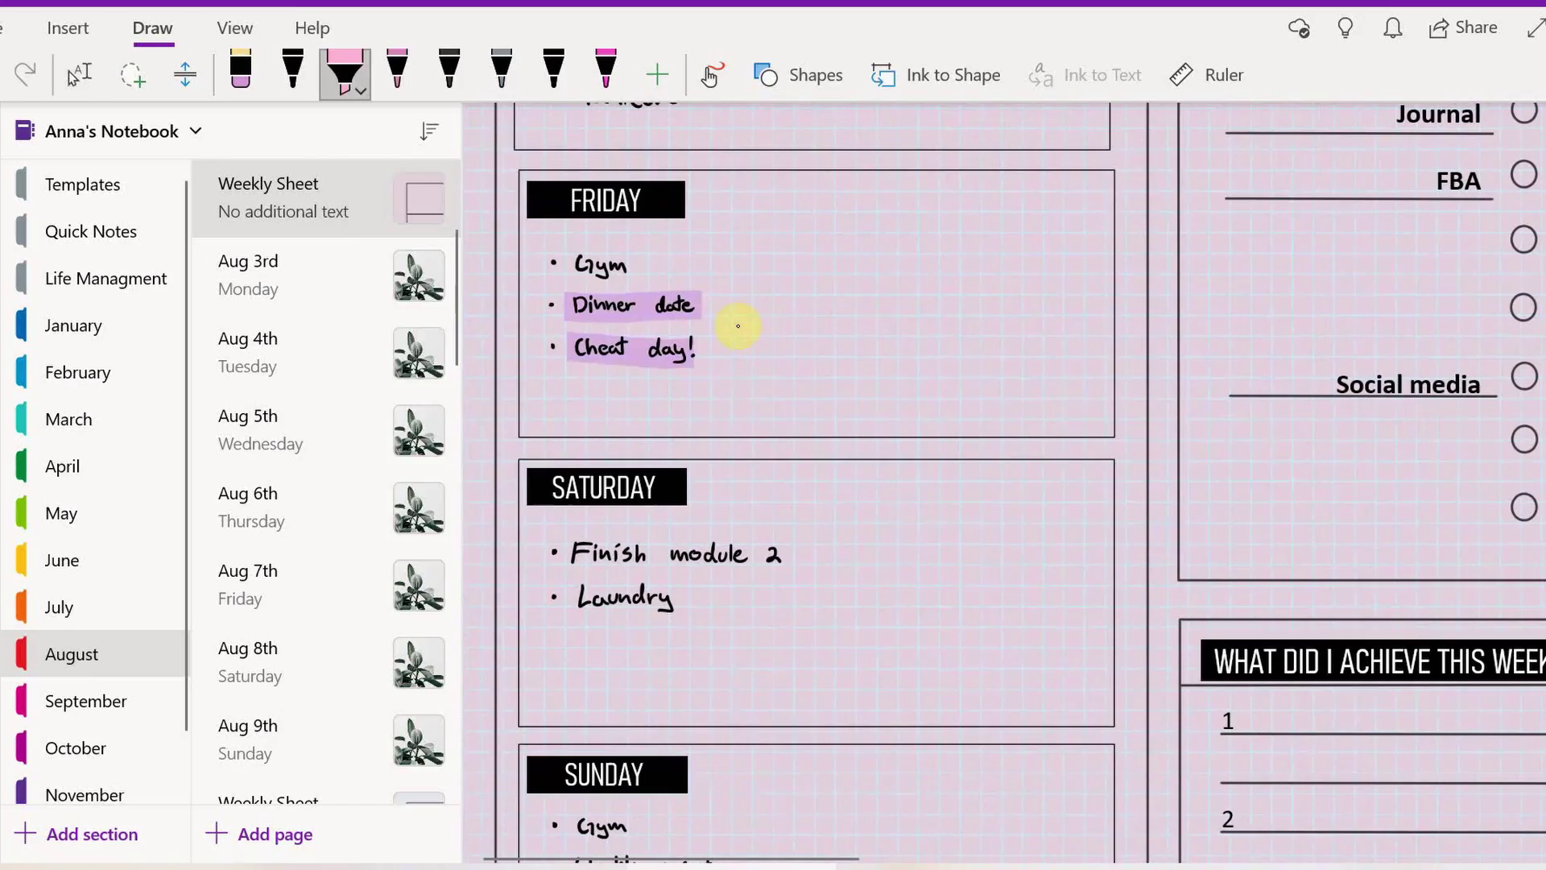
# - Set the highlighter to light blue and mark the FBA tasks "Get photography", "Get account verified" and "Finish module 1"
pyautogui.click(361, 91)
pyautogui.click(462, 245)
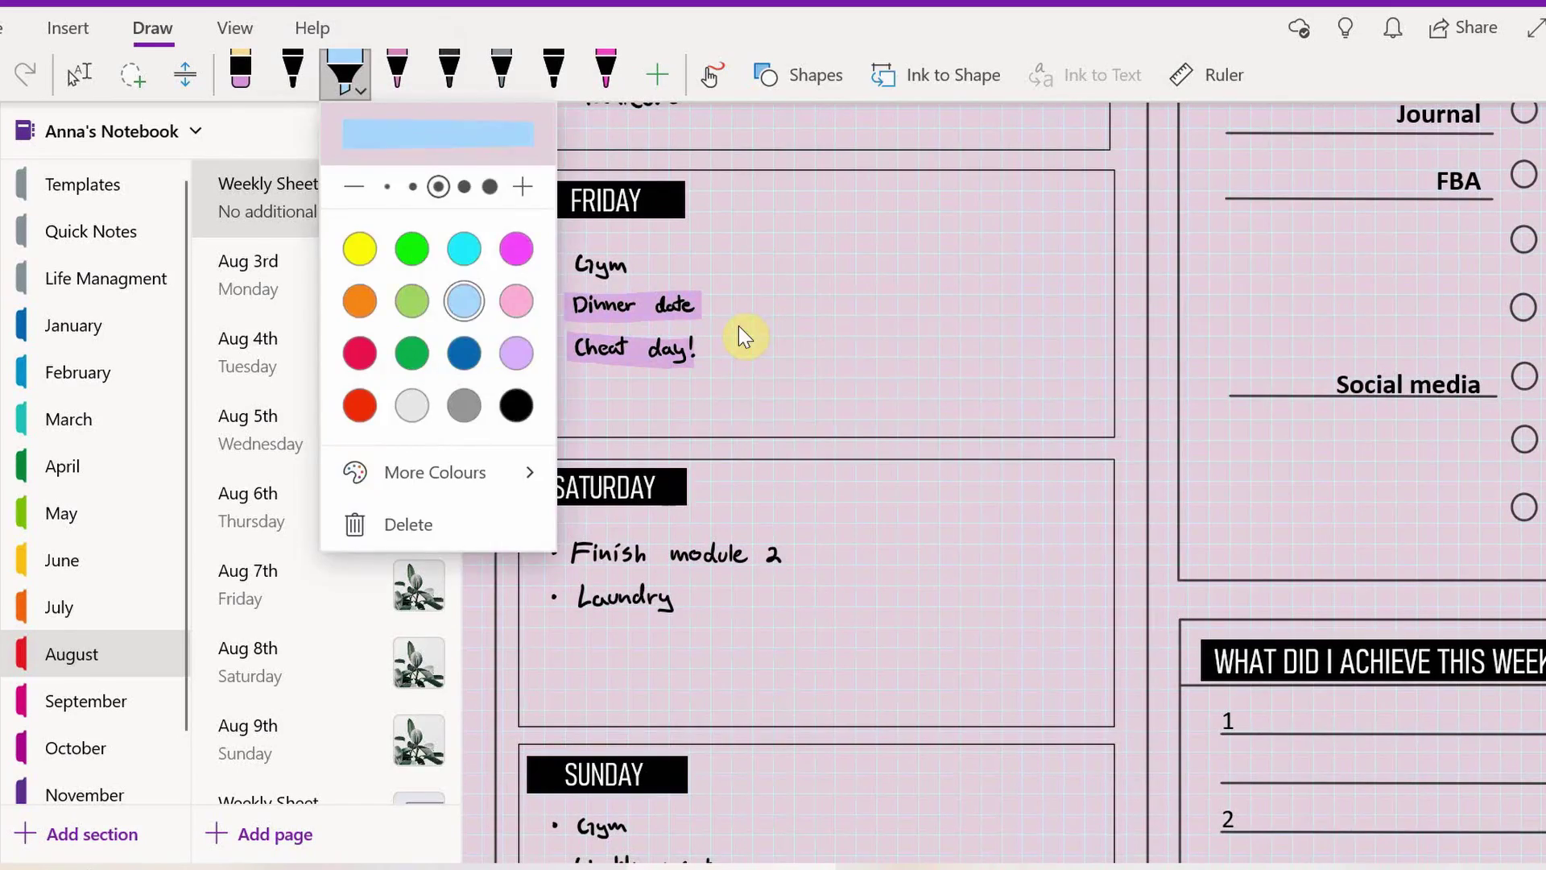
pyautogui.click(79, 75)
pyautogui.scroll(15, 739, 330)
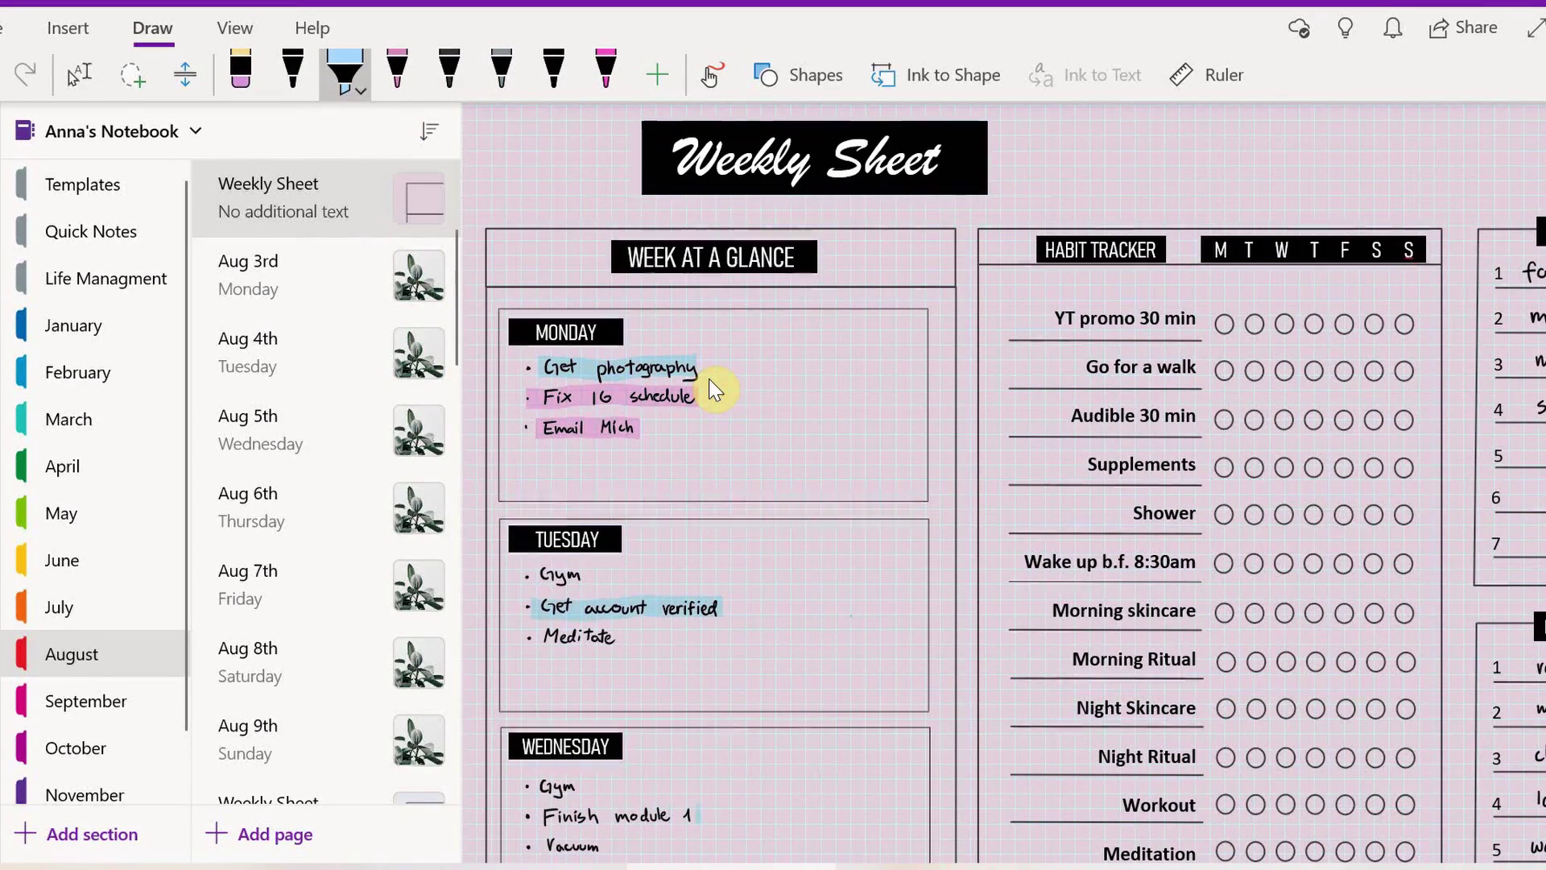
# - Highlight the chores in grey, and "Schedule 1 driving lesson", "Weekly reset" and "Groceries" in the Tasks meant to do that day colour
pyautogui.scroll(-6, 709, 379)
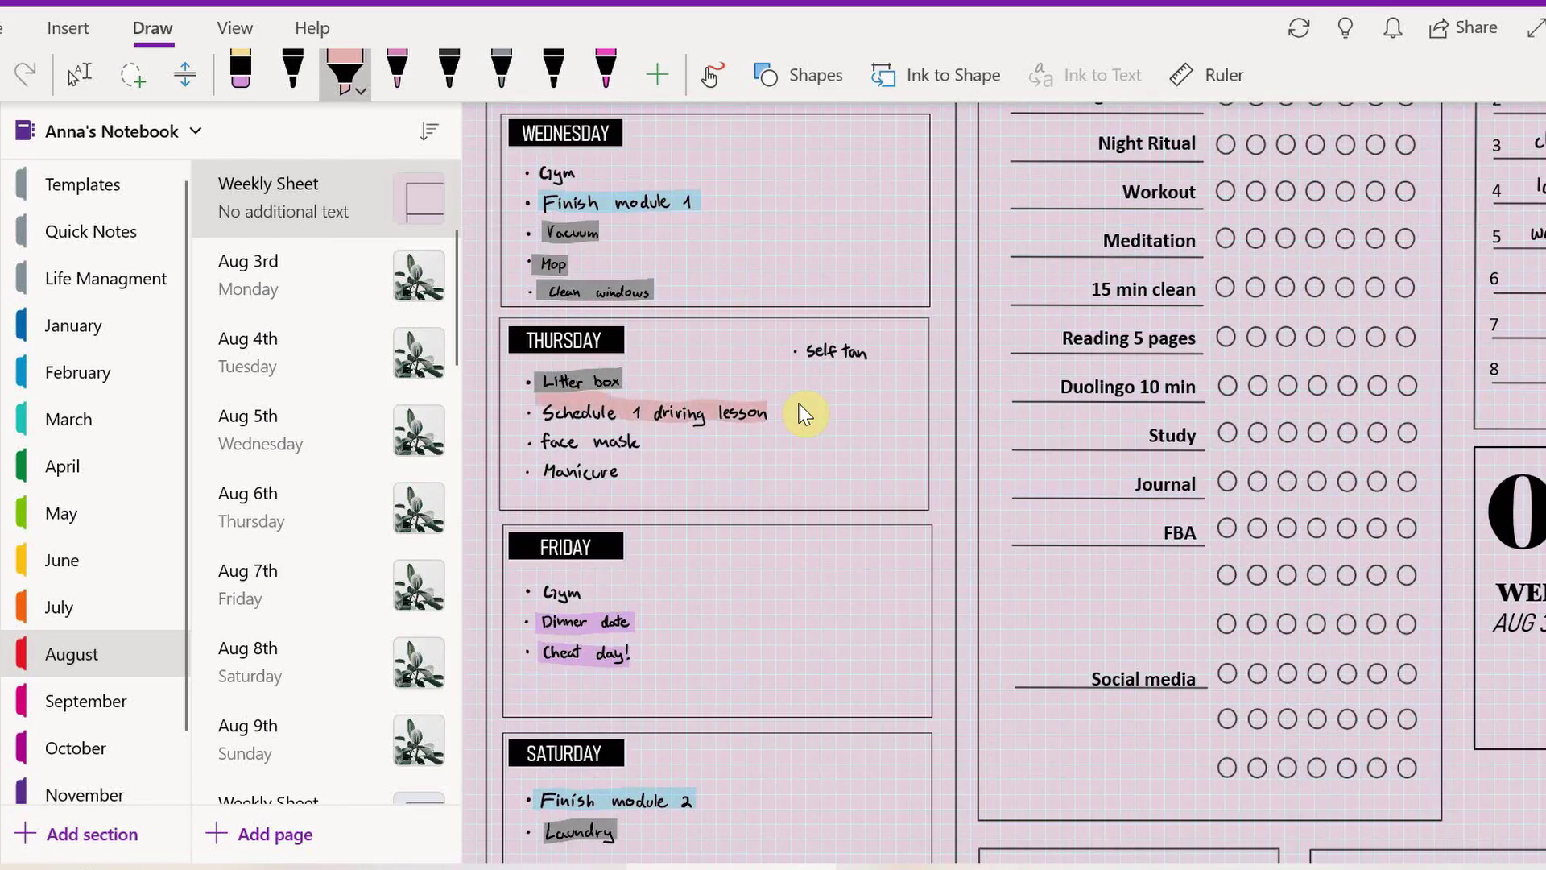
pyautogui.hotkey('ctrl', 'z')
pyautogui.scroll(-5, 799, 404)
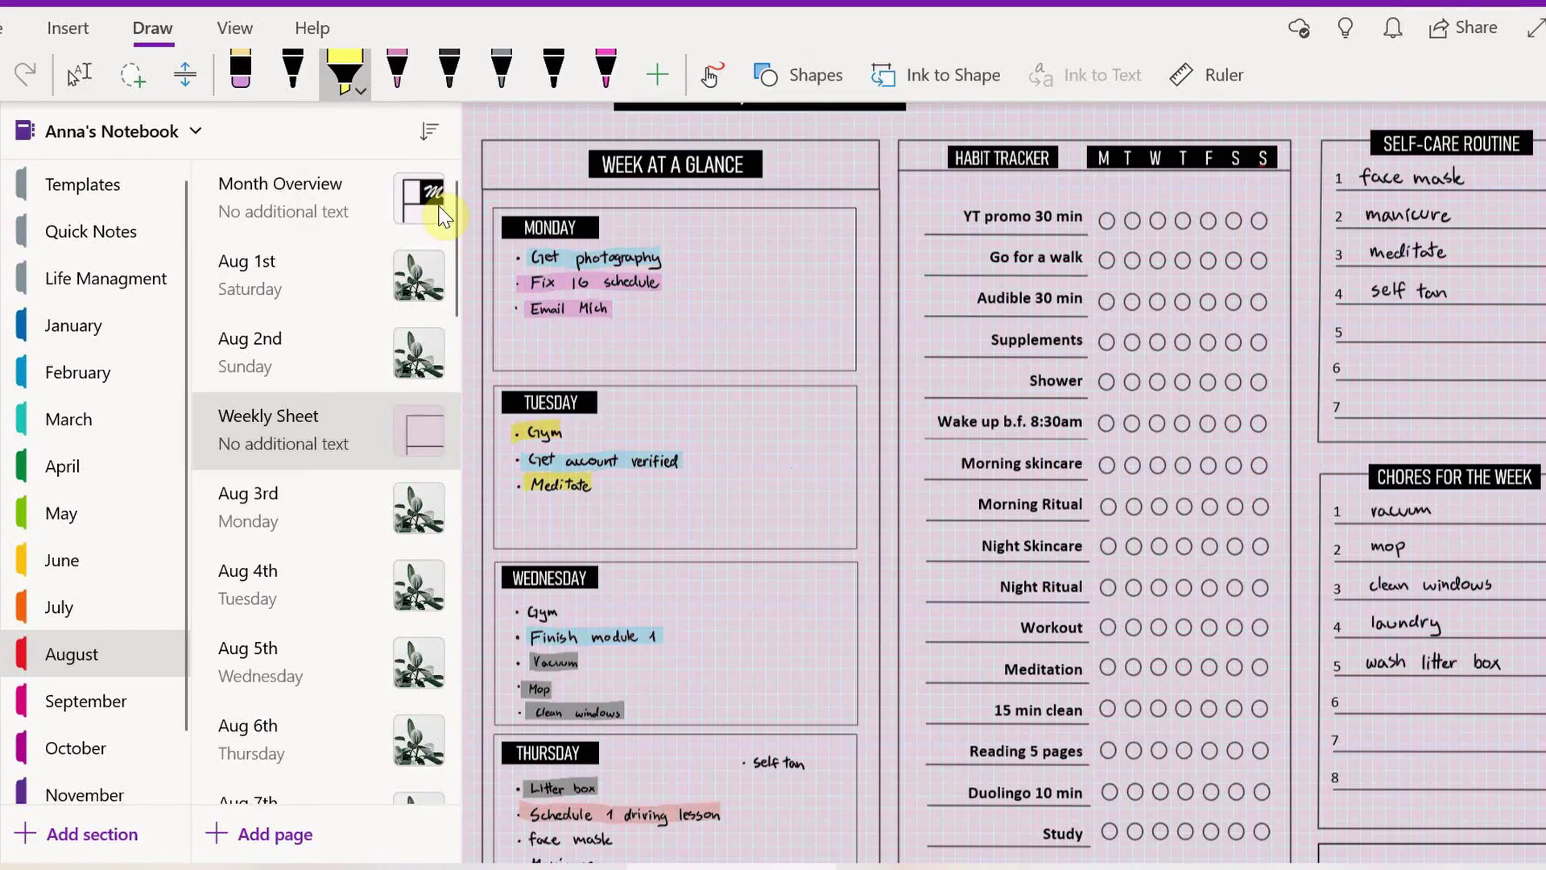
# - Highlight the gym, self tan, face mask and manicure entries in yellow and add a yellow Self care entry to the colour key
pyautogui.scroll(-2, 439, 209)
pyautogui.scroll(-5, 751, 437)
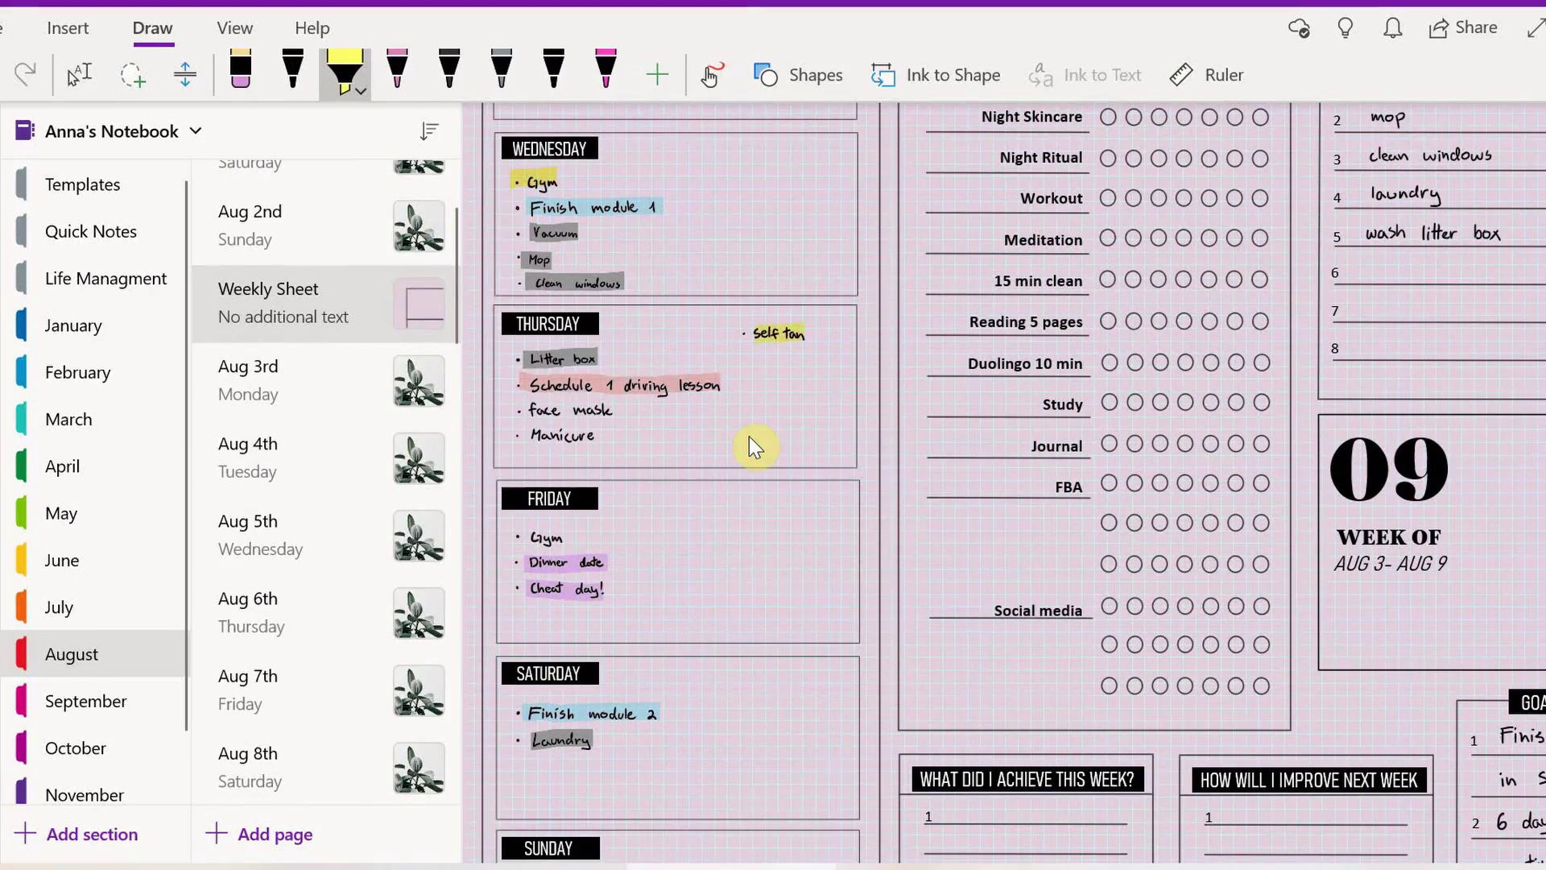
pyautogui.scroll(-2, 749, 437)
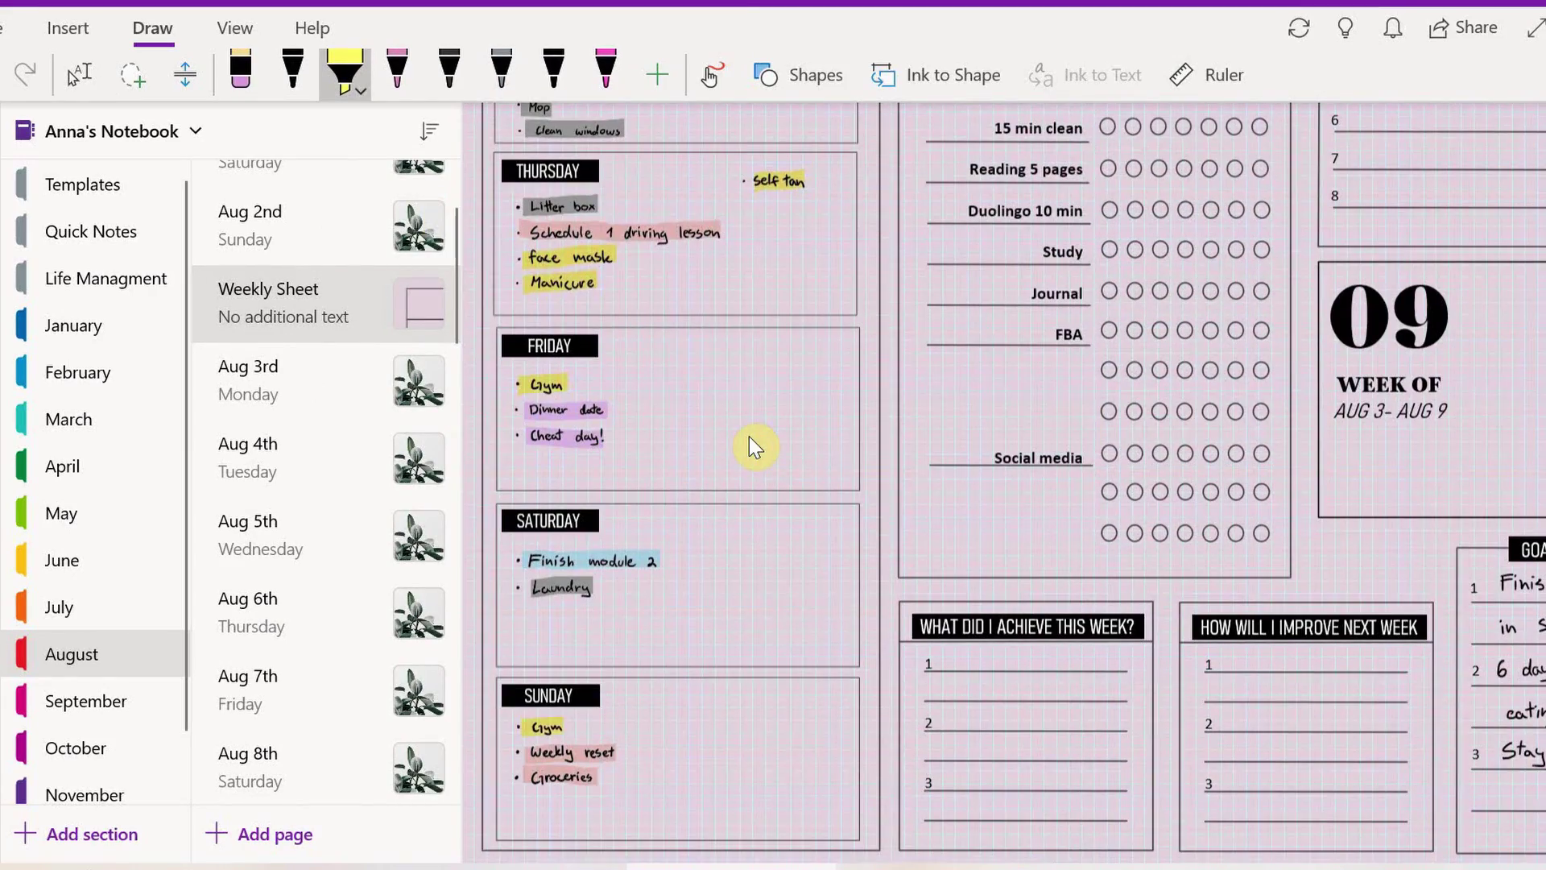
pyautogui.scroll(-4, 749, 436)
pyautogui.scroll(-2, 749, 436)
pyautogui.scroll(3, 749, 436)
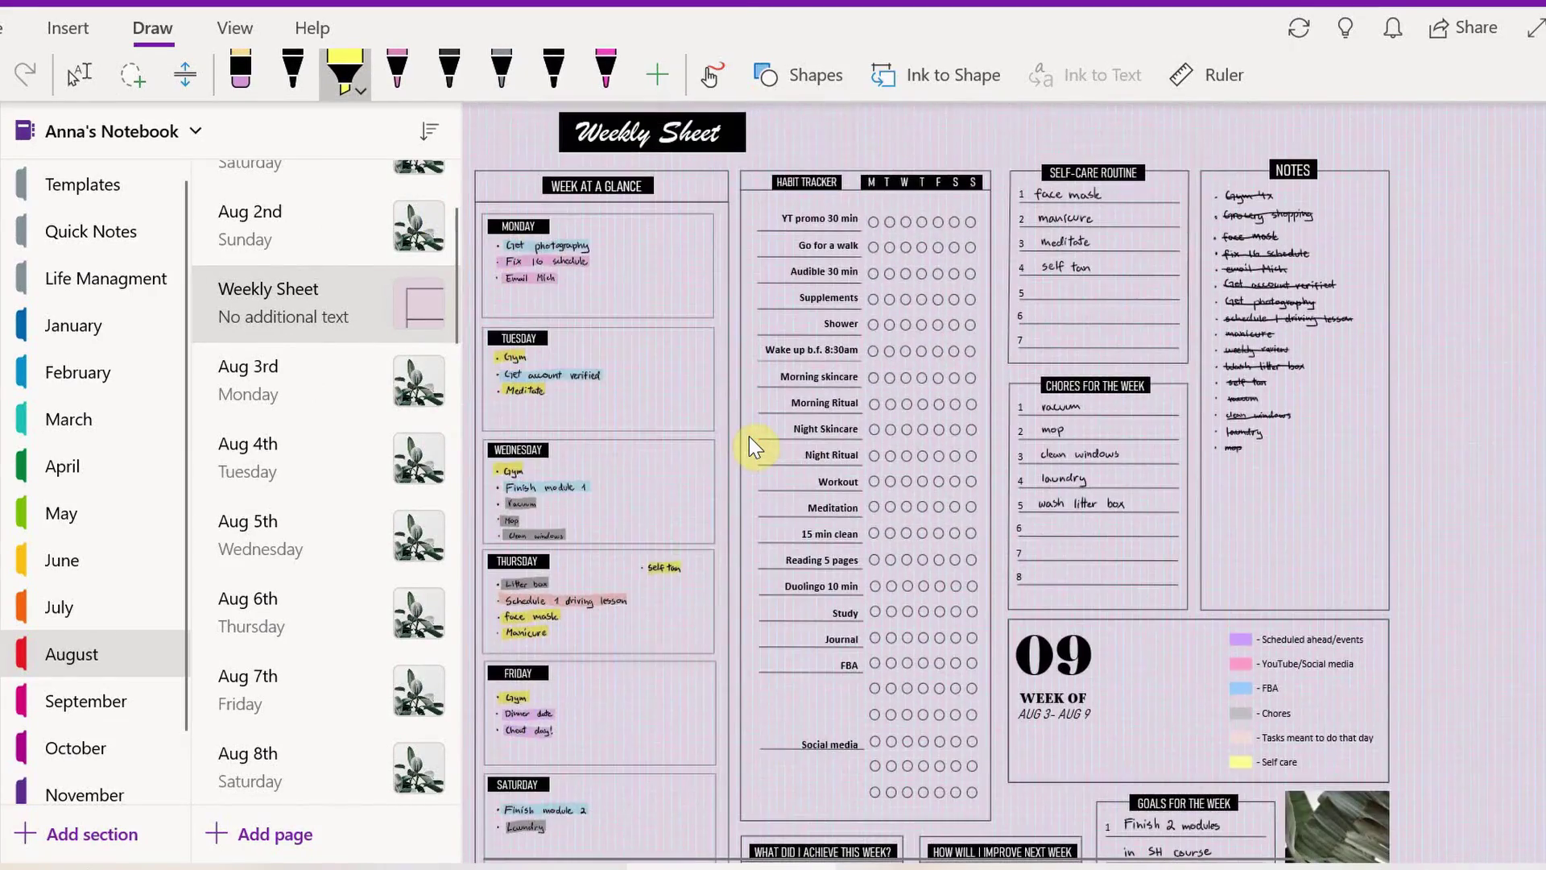
pyautogui.scroll(-1, 749, 436)
pyautogui.scroll(1, 891, 156)
pyautogui.scroll(-1, 892, 157)
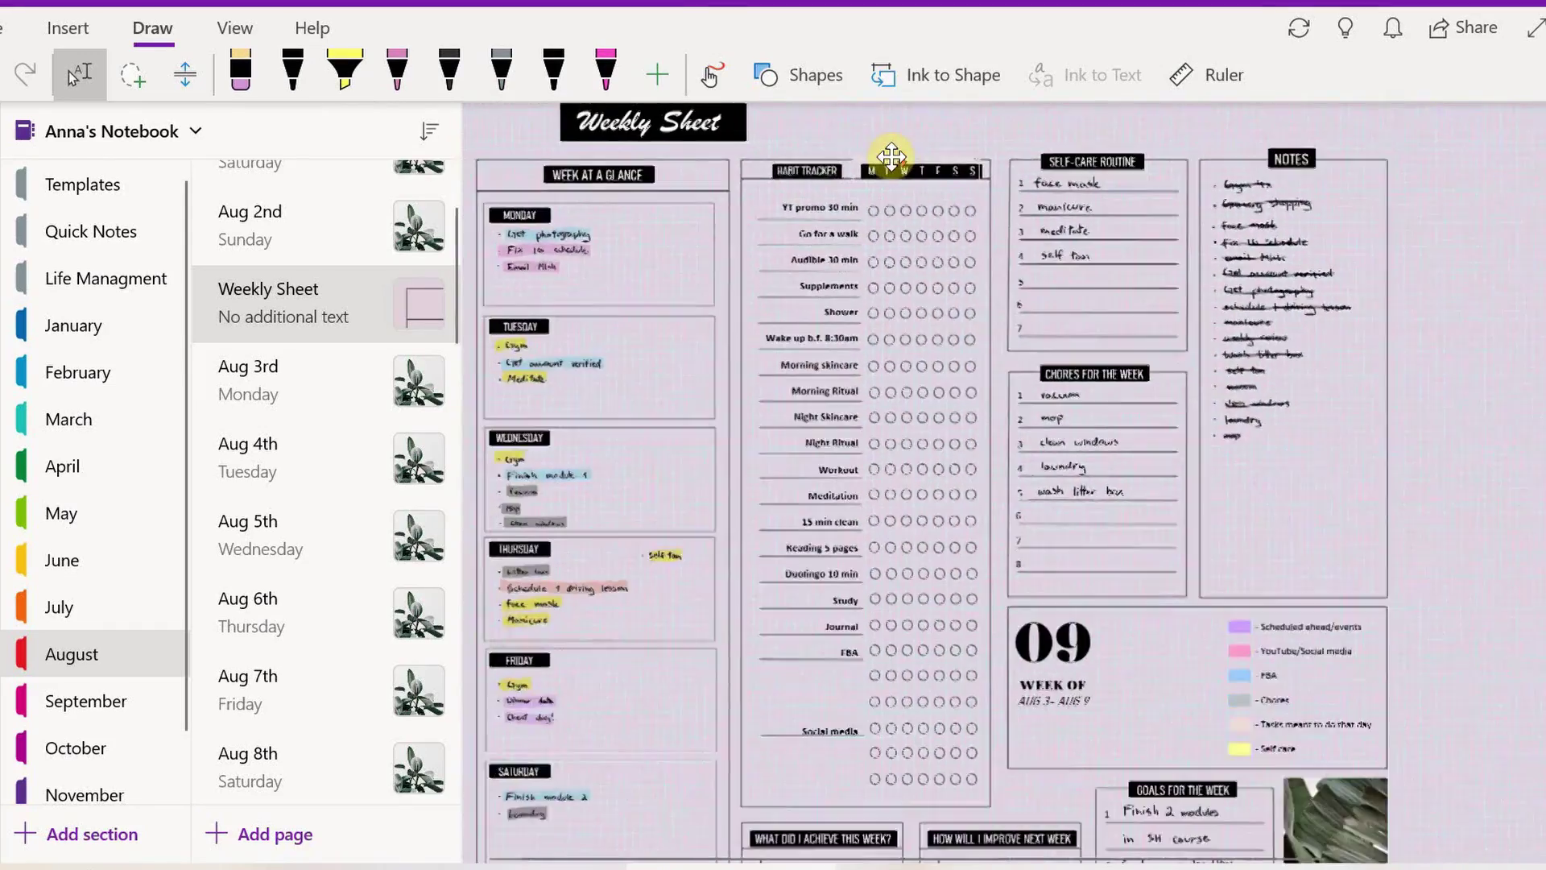
# - Examine the Habit Tracker section, including its list of daily habits and the completion circles for each weekday
pyautogui.scroll(5, 891, 154)
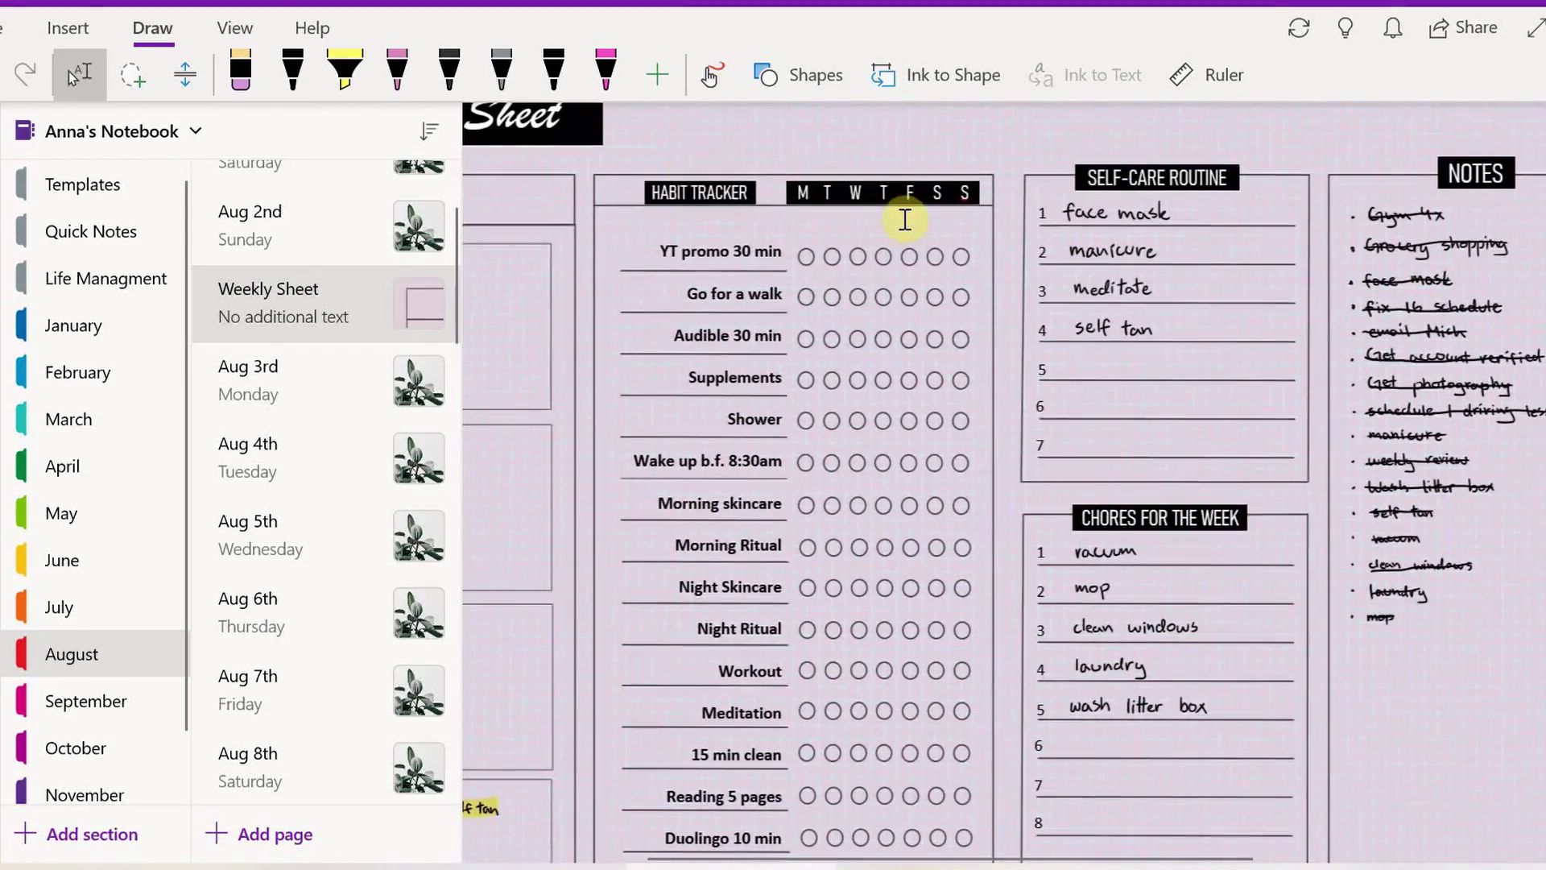
pyautogui.click(791, 174)
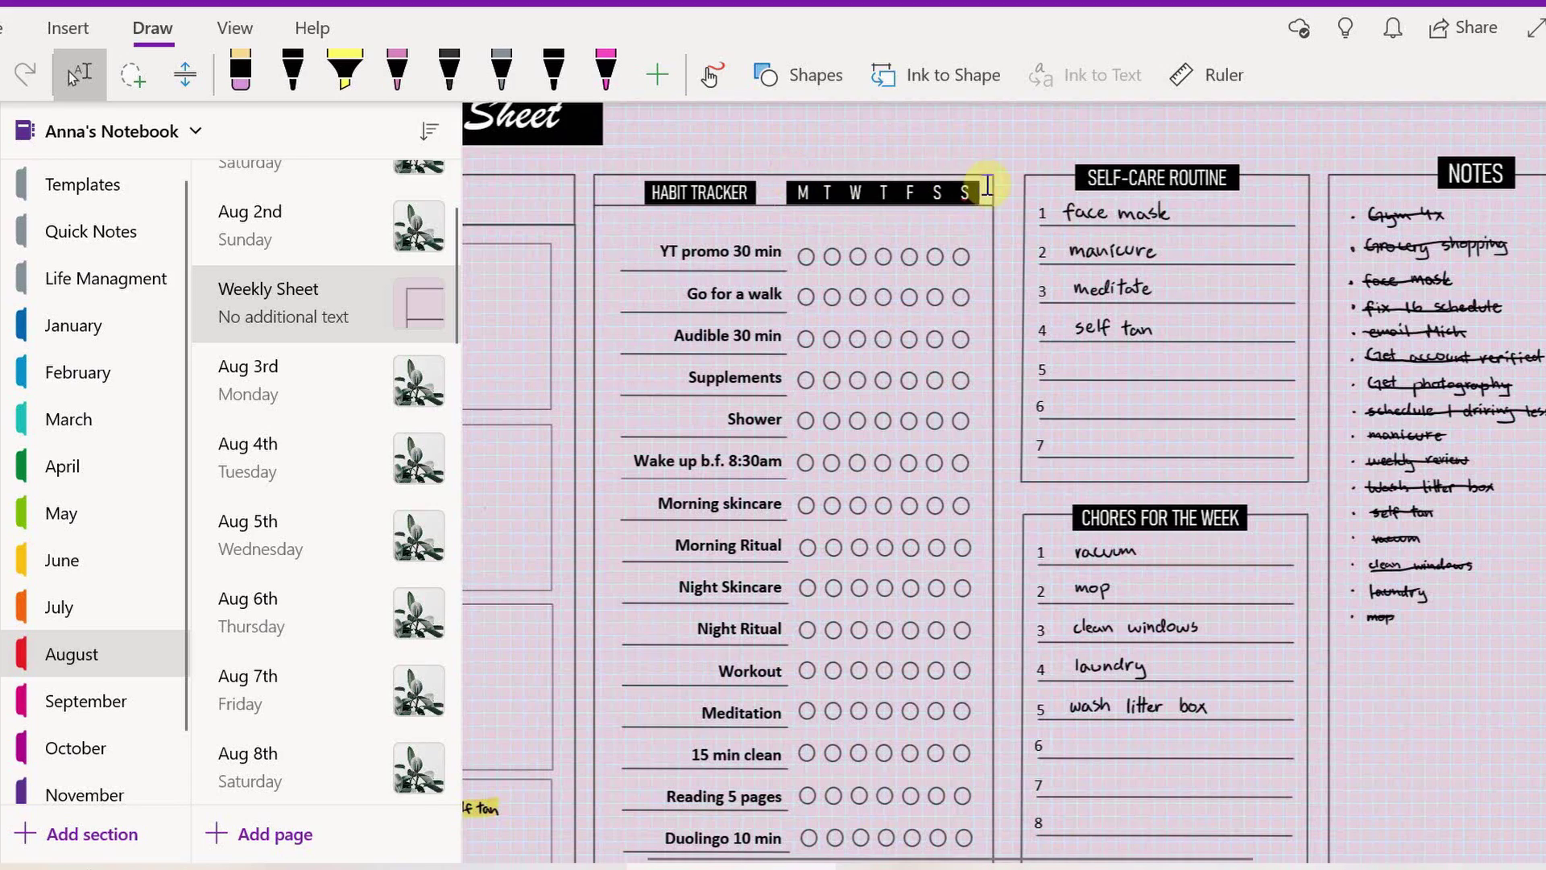
pyautogui.scroll(-1, 904, 477)
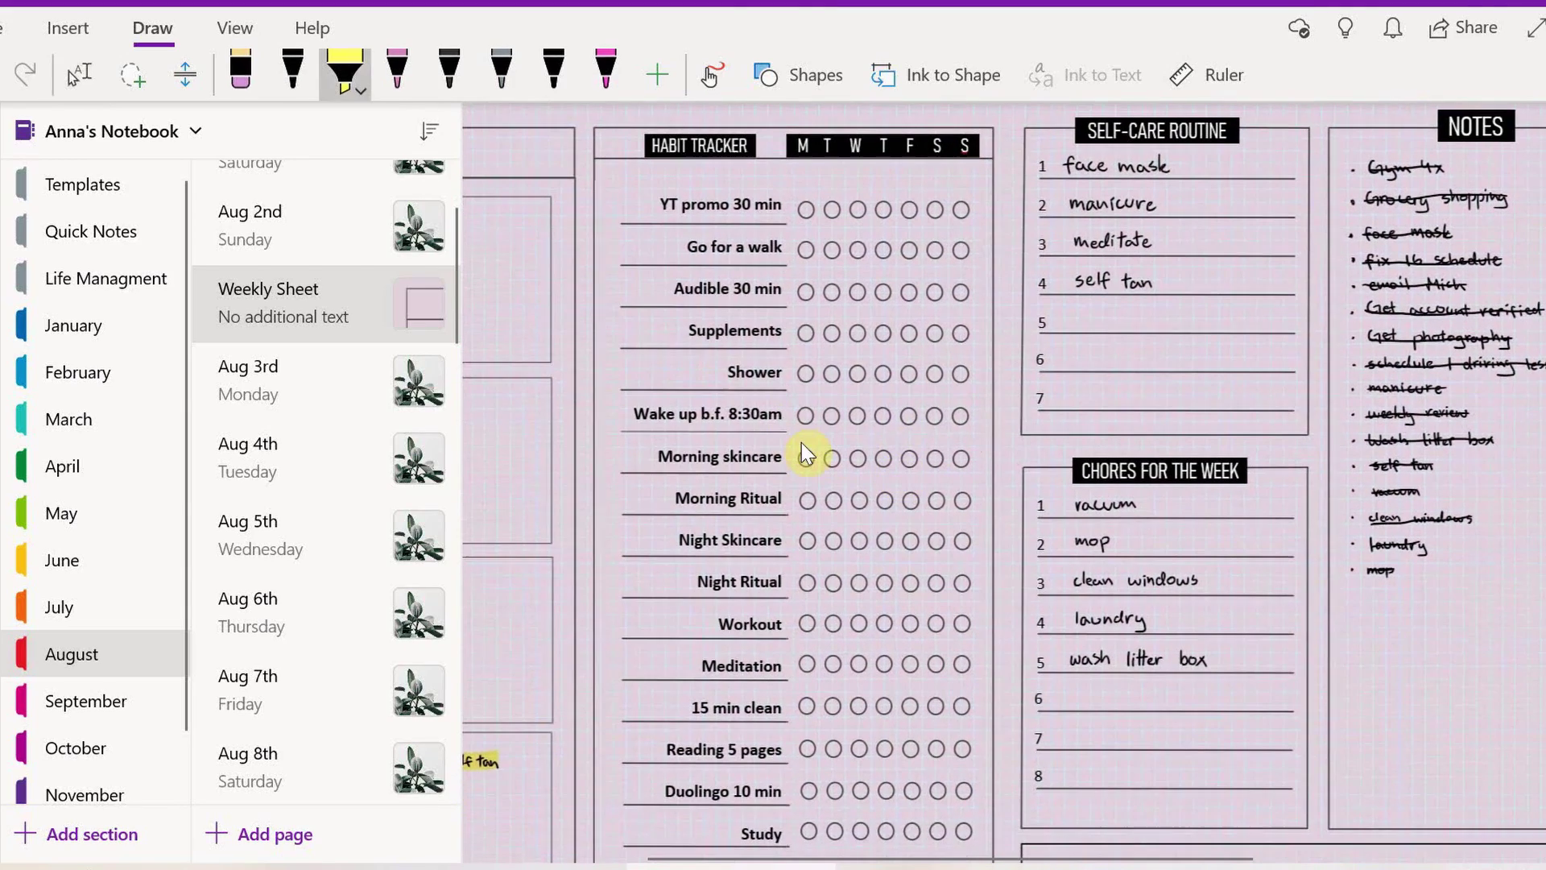
pyautogui.click(293, 75)
pyautogui.click(79, 73)
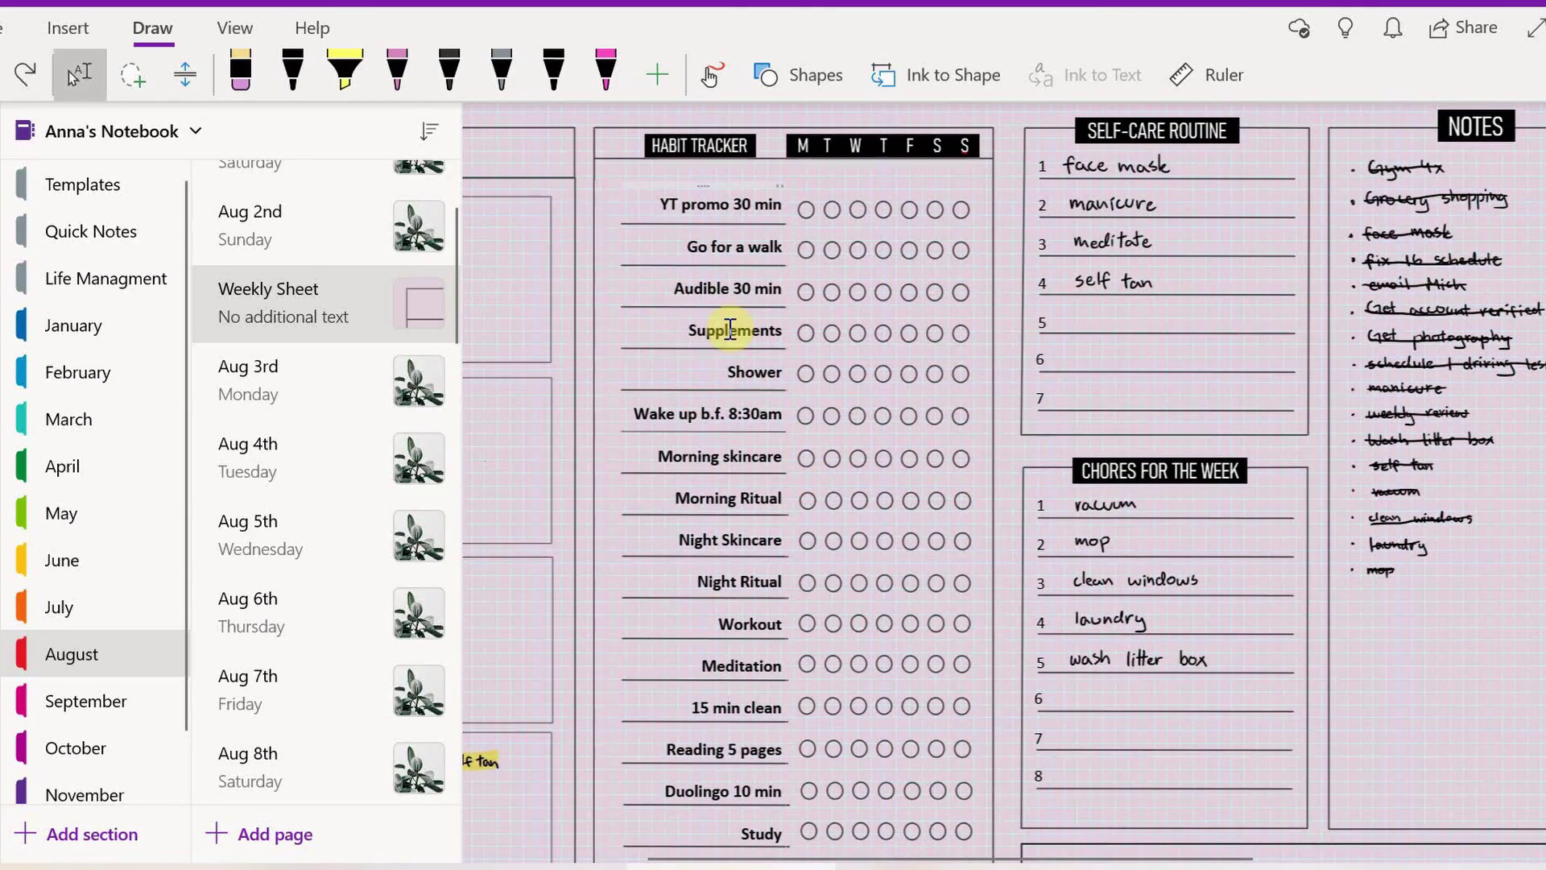
# - Review the achievement, improvement and weekly goals boxes, and look over the full colour-coded Weekly Sheet
pyautogui.scroll(-10, 735, 318)
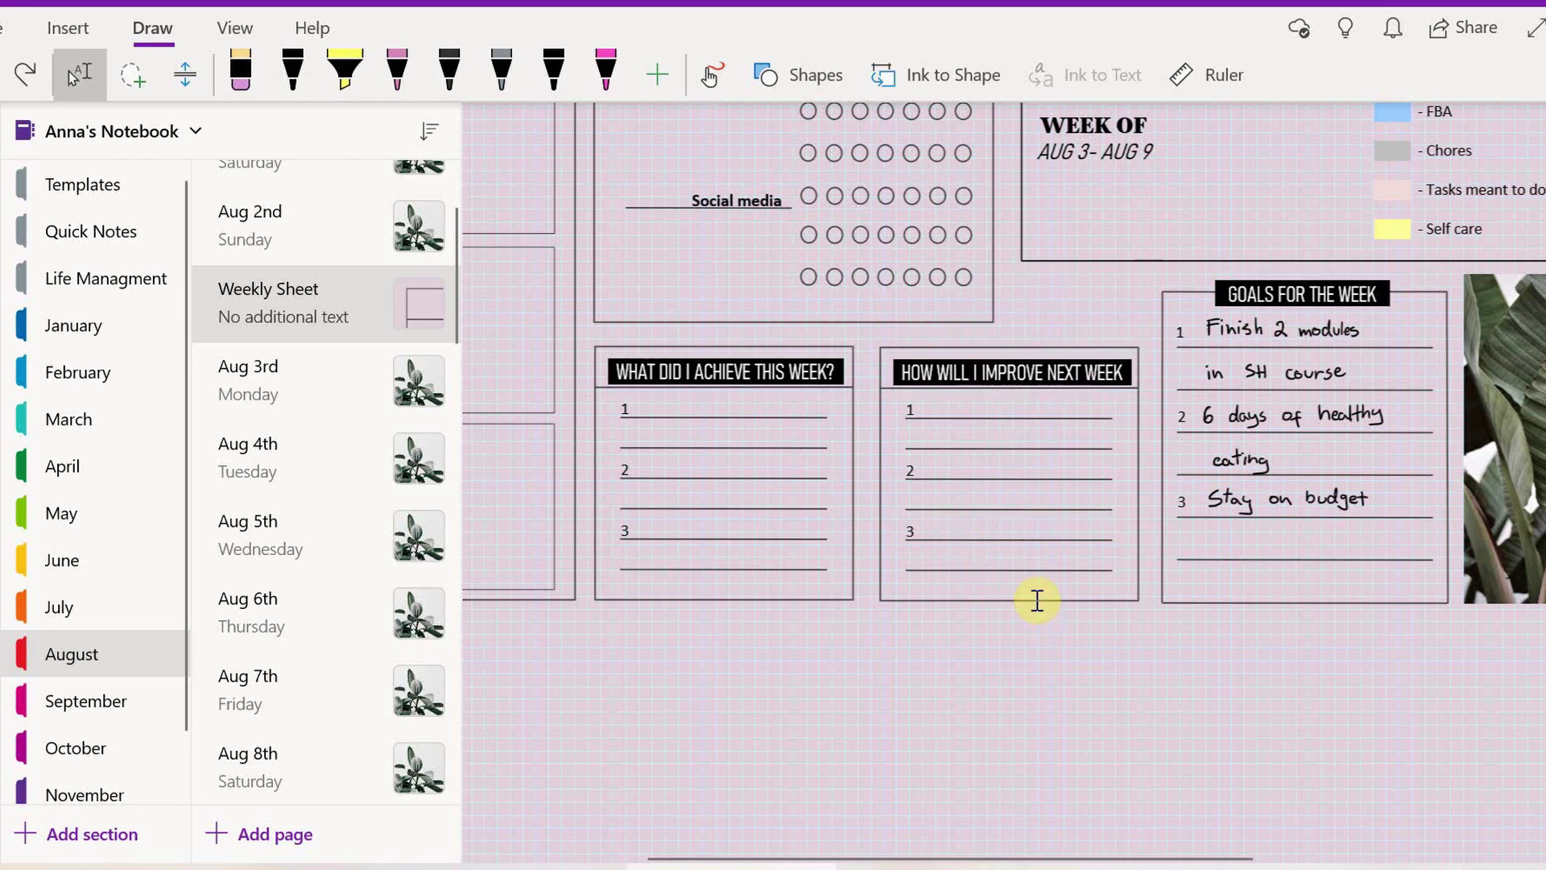
pyautogui.scroll(-3, 1038, 600)
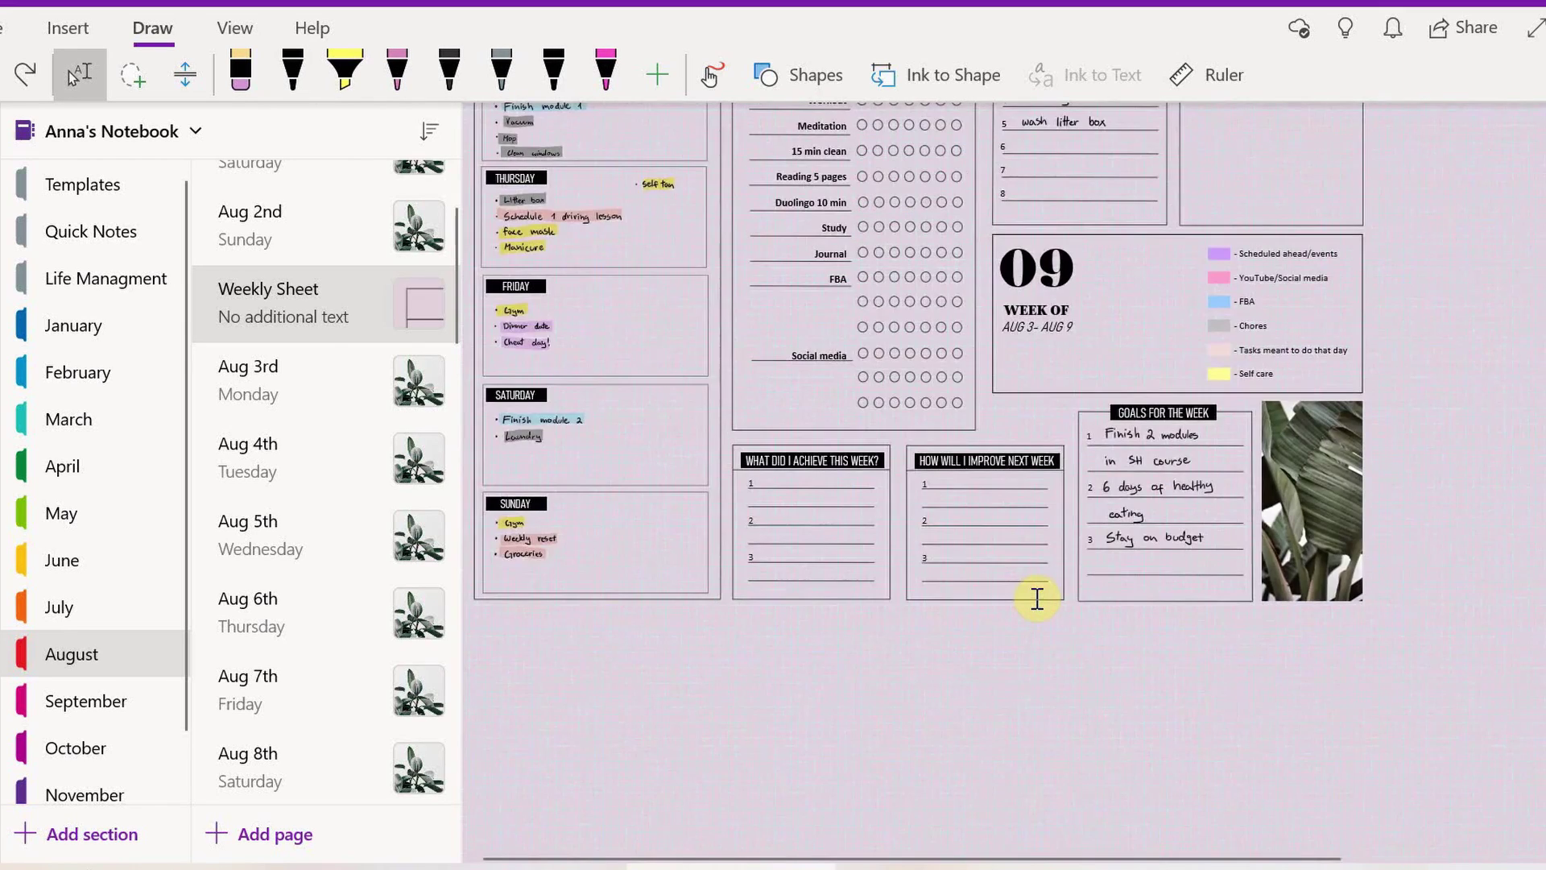
pyautogui.scroll(3, 1036, 597)
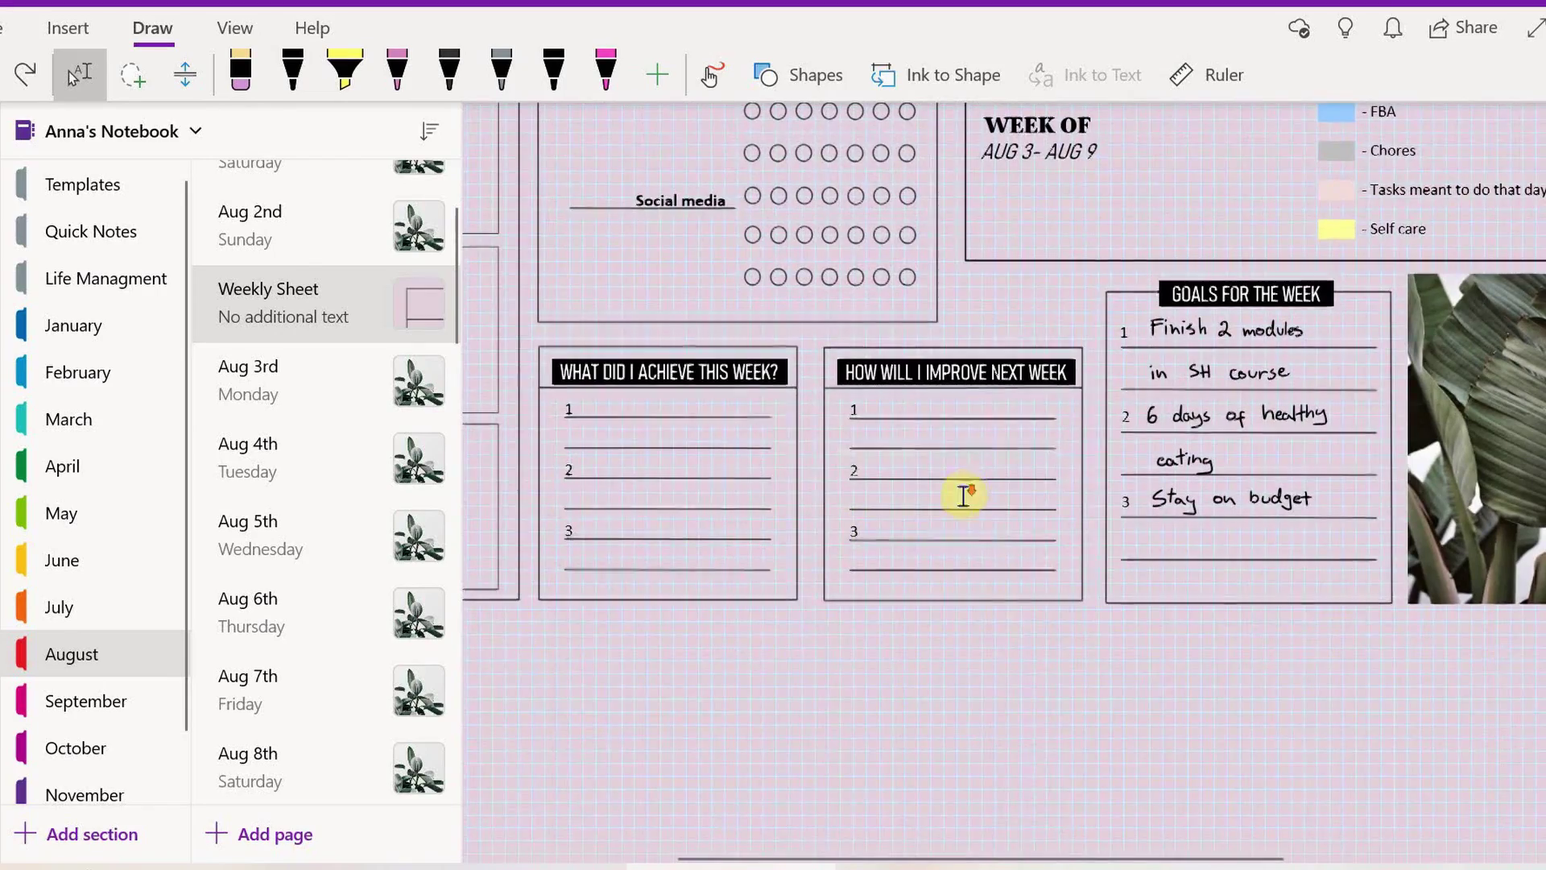
pyautogui.scroll(-2, 965, 492)
pyautogui.scroll(-3, 963, 495)
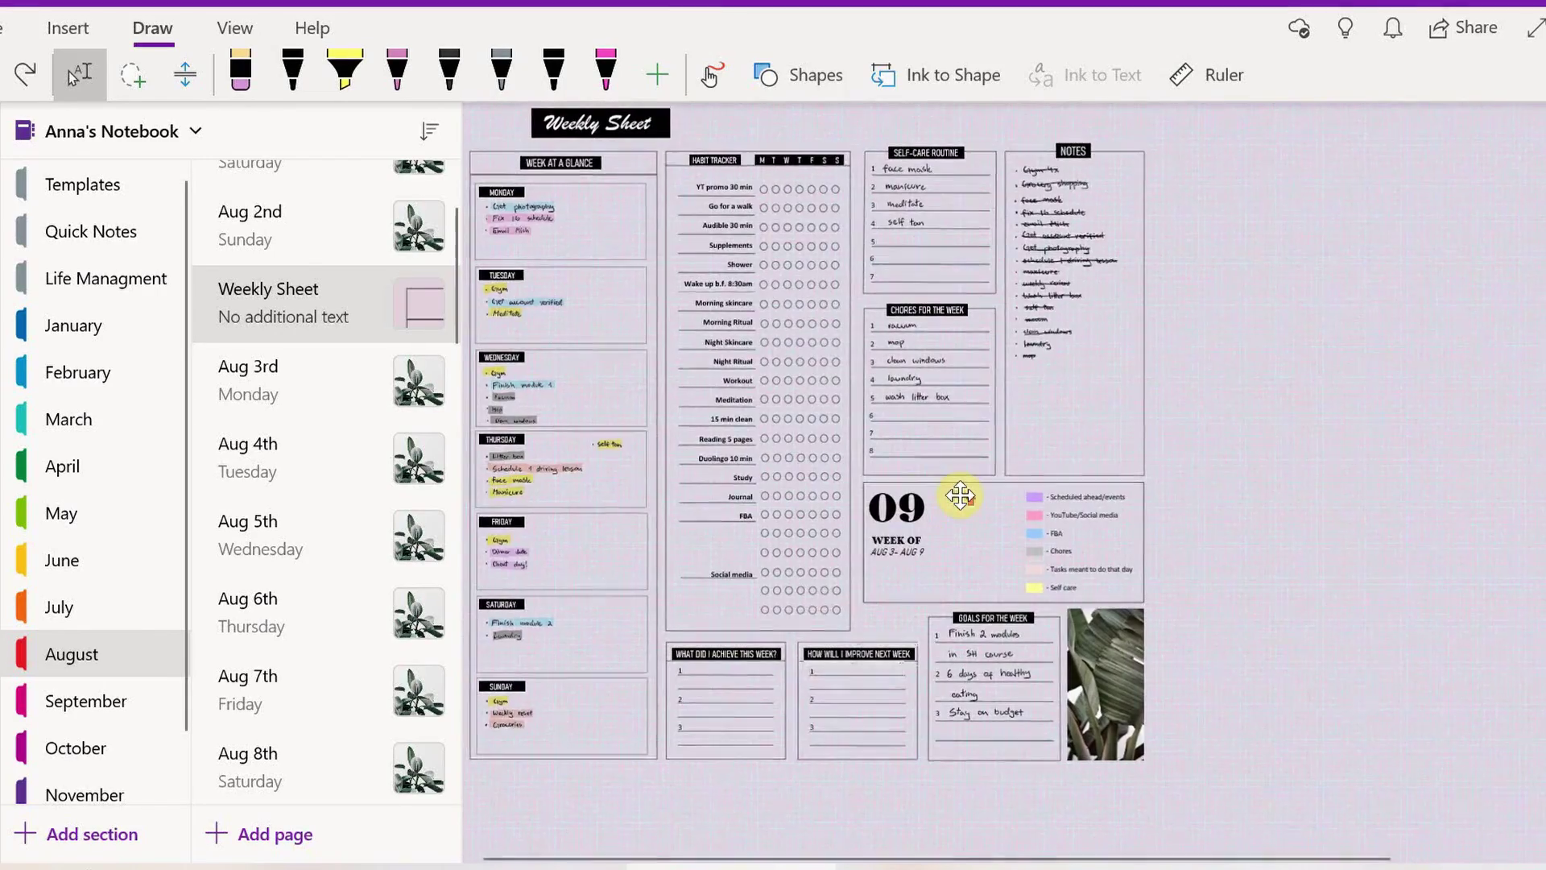
pyautogui.scroll(2, 962, 498)
pyautogui.scroll(3, 965, 497)
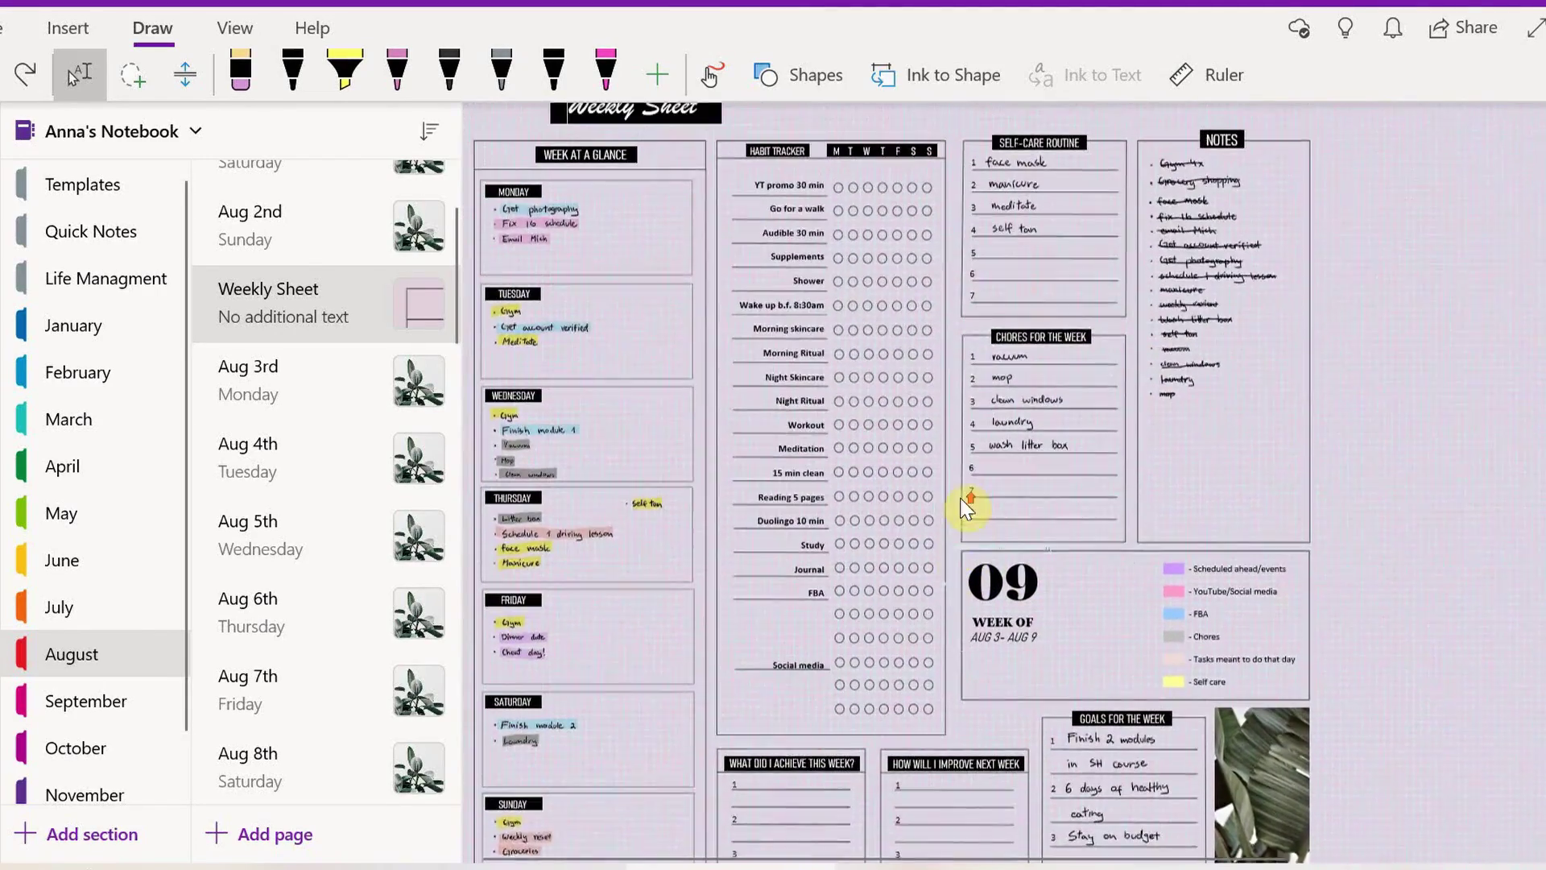